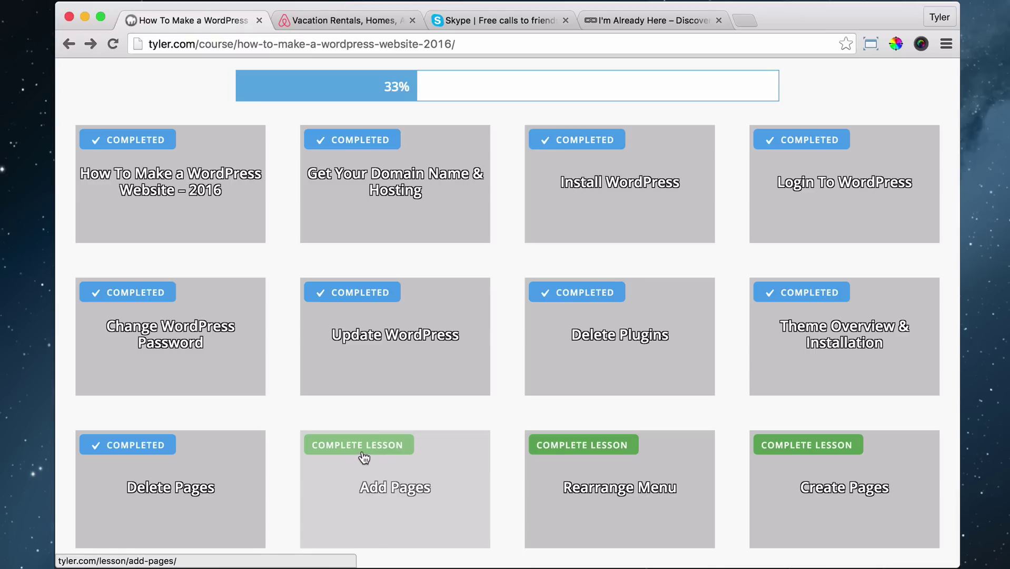
Flip through the Airbnb, Skype and Google Cardboard example tabs in Chrome.
click(332, 16)
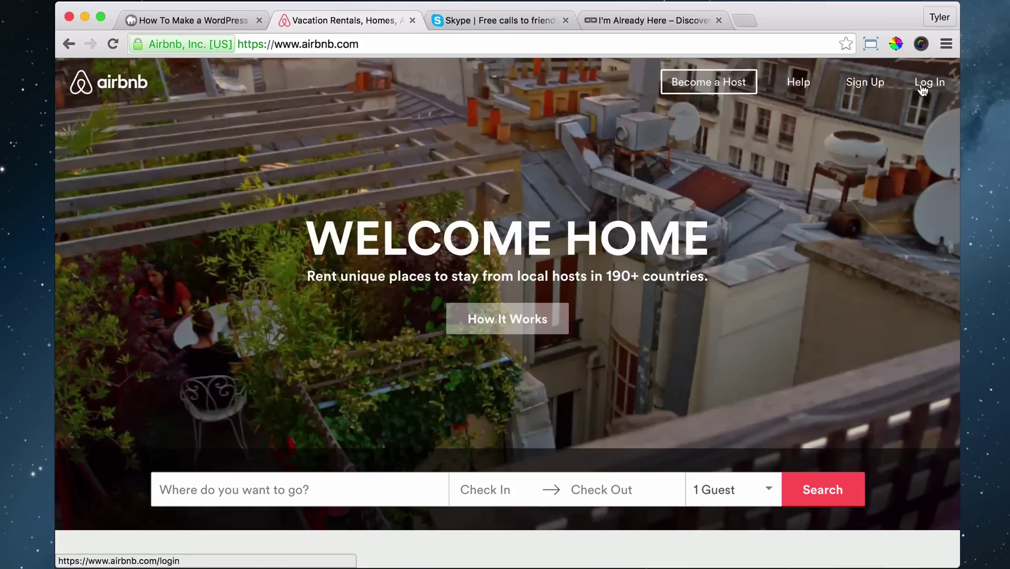
click(492, 24)
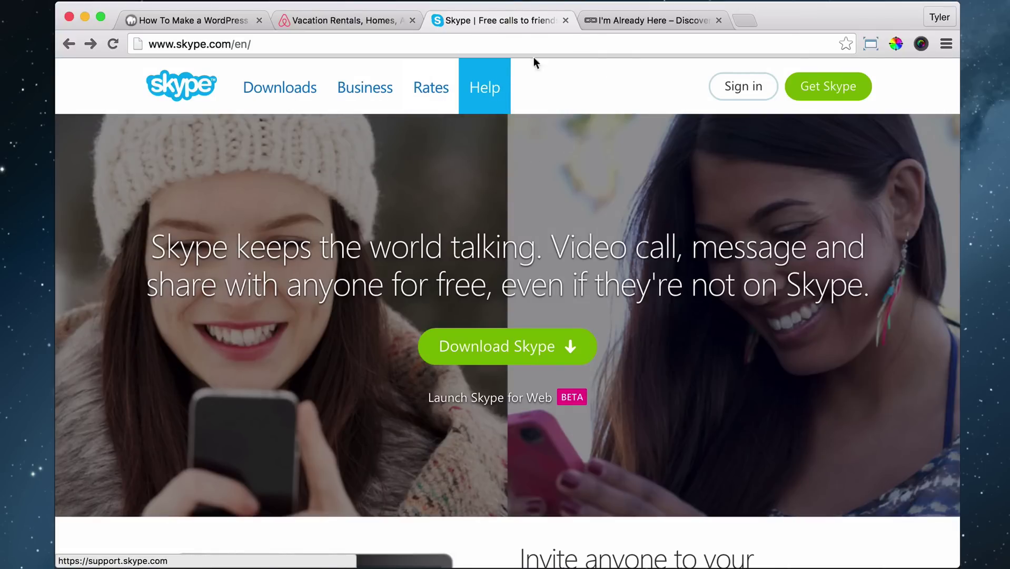
click(642, 19)
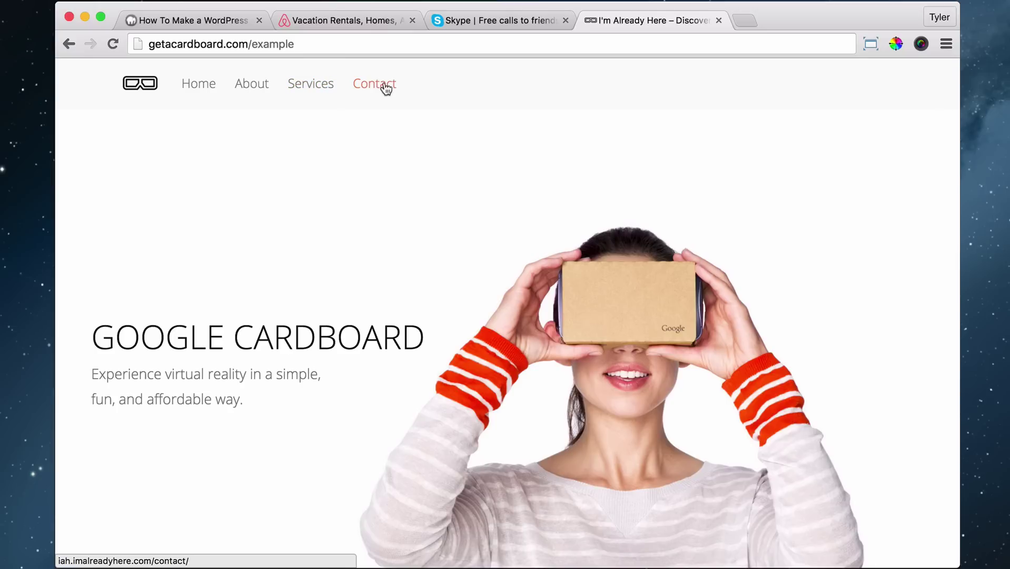
Visit Airbnb's help centre, return home, then switch via Skype to the Cardboard example page.
click(336, 19)
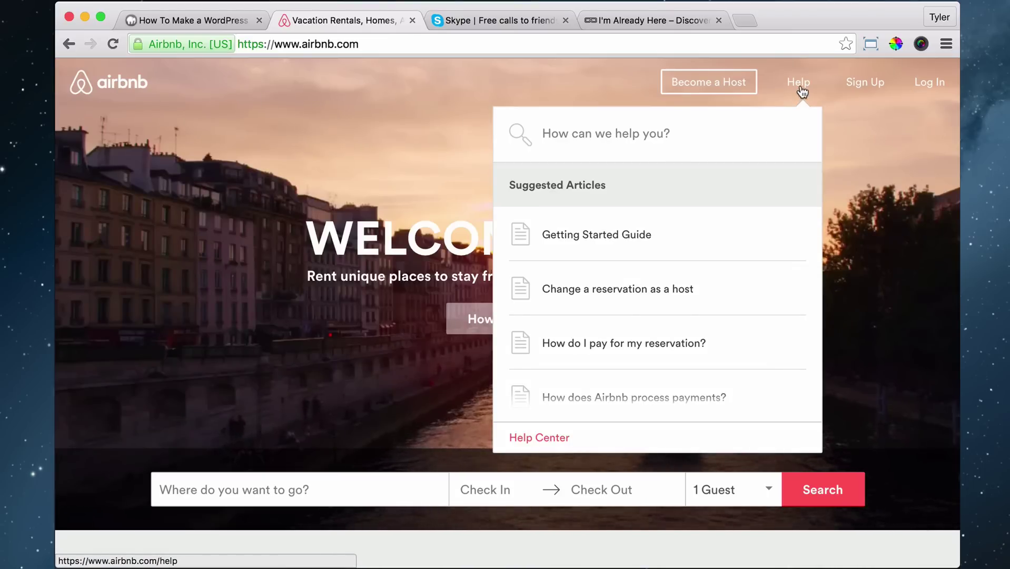
click(801, 90)
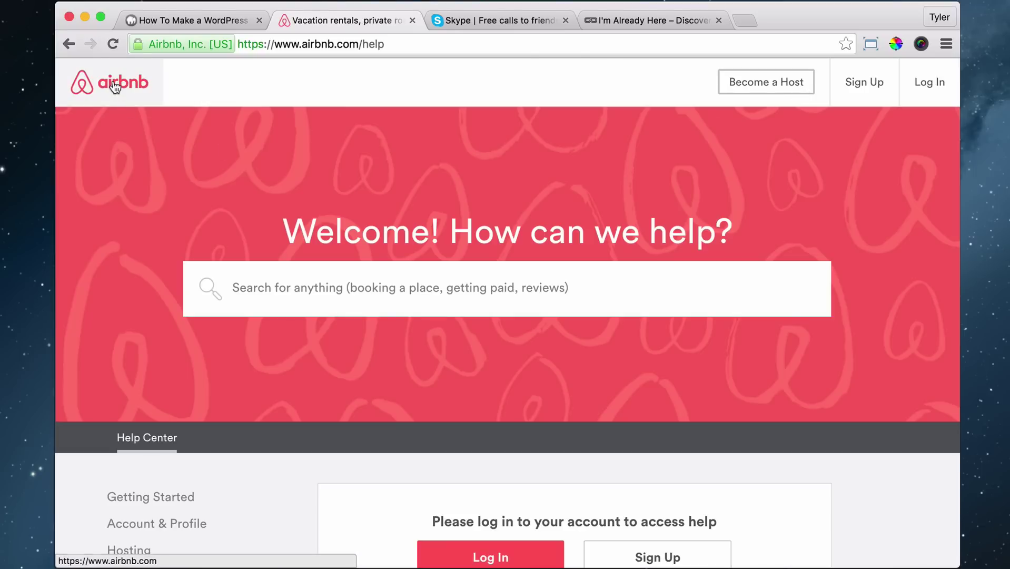
click(115, 87)
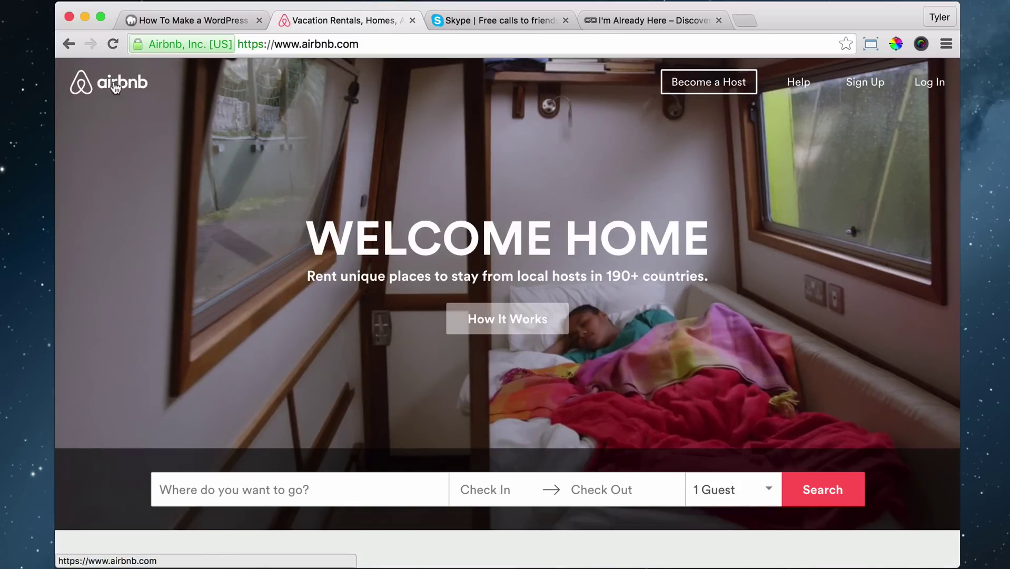
click(491, 20)
click(633, 21)
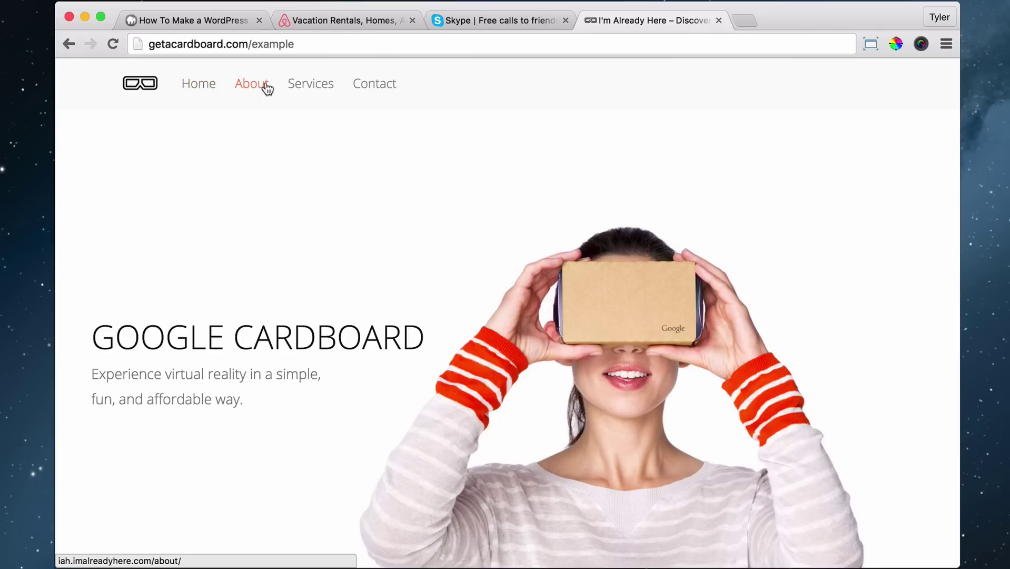
Scroll the Airbnb home page down to its Company, Discover and Hosting footer links.
click(345, 23)
scroll(723, 120, down, 1)
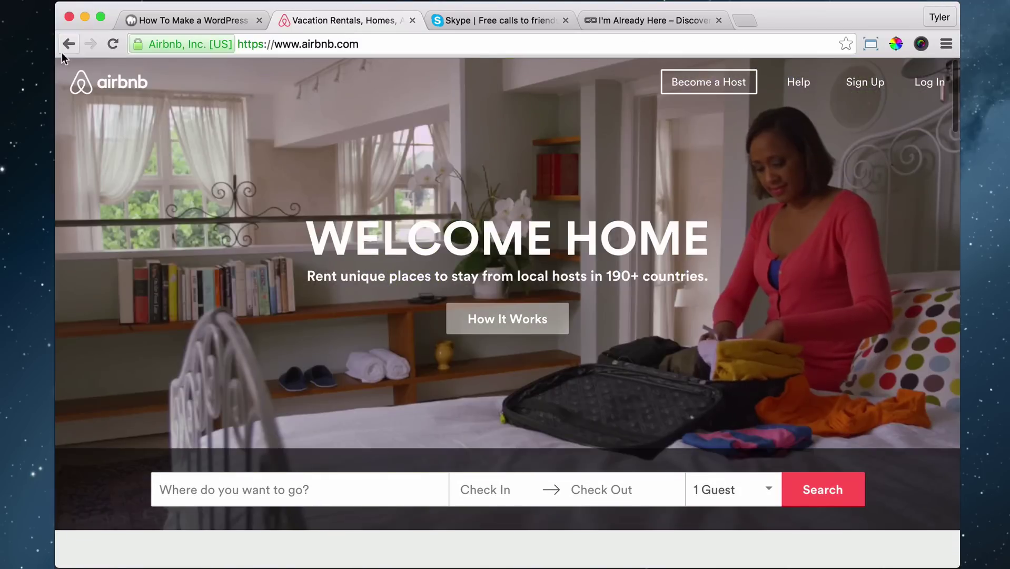
scroll(518, 133, down, 20)
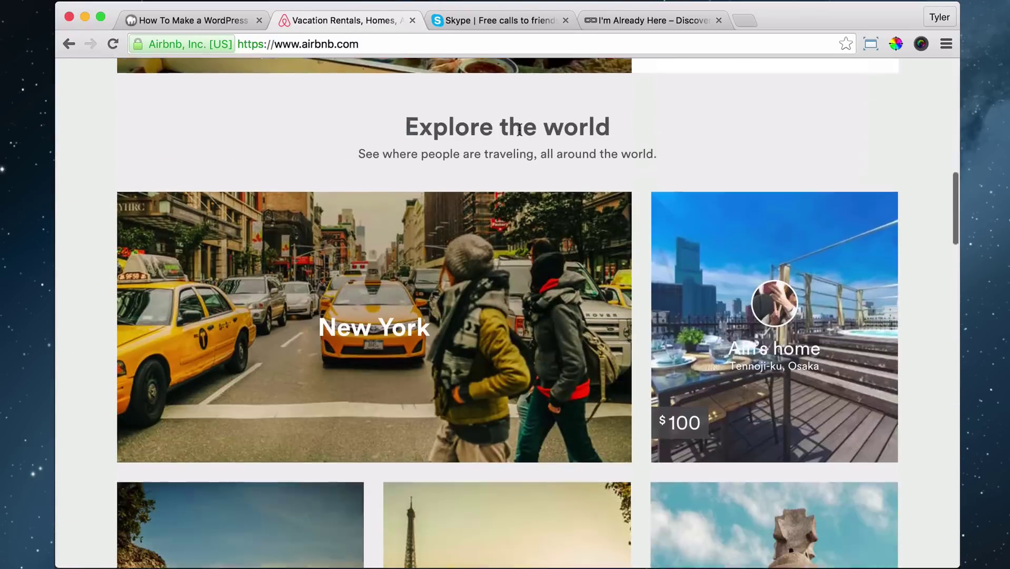
scroll(518, 125, up, 15)
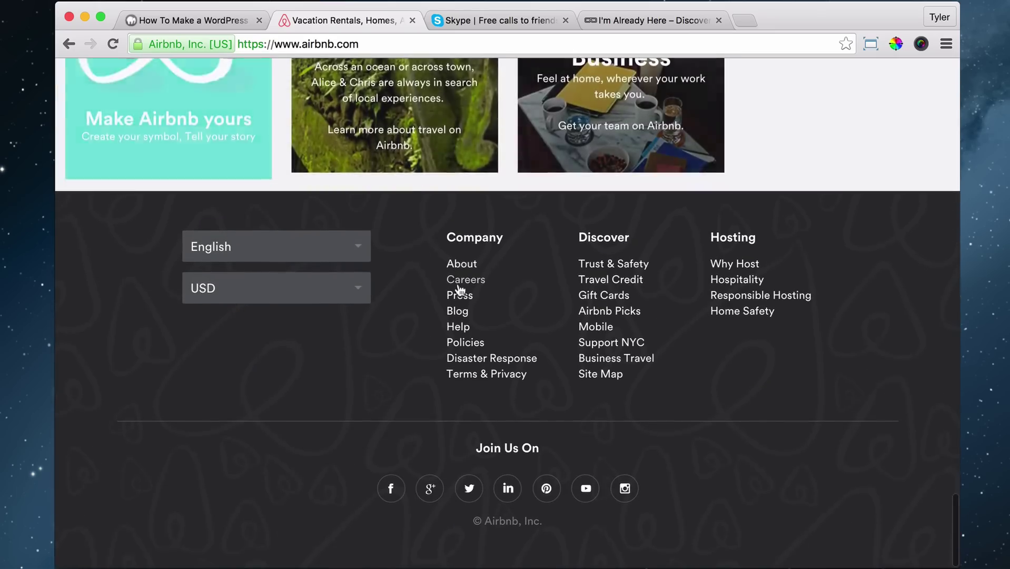
scroll(475, 277, up, 15)
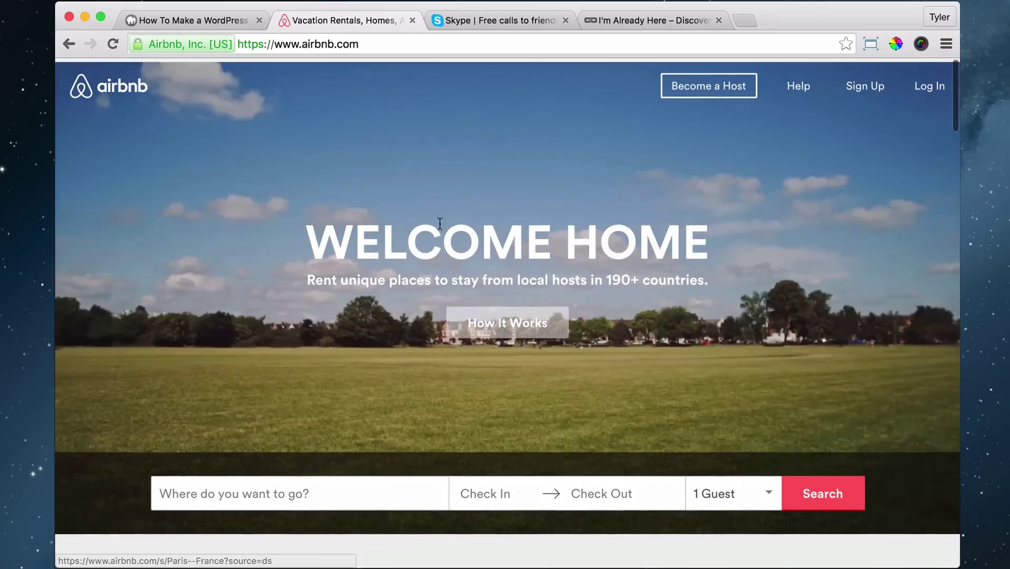
scroll(612, 148, down, 20)
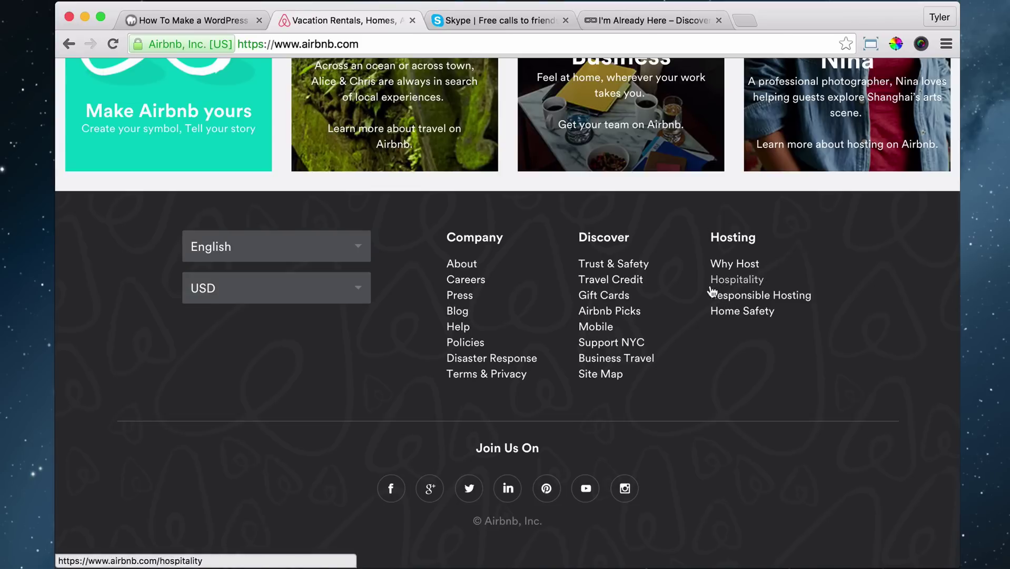
scroll(707, 282, up, 15)
scroll(708, 282, up, 15)
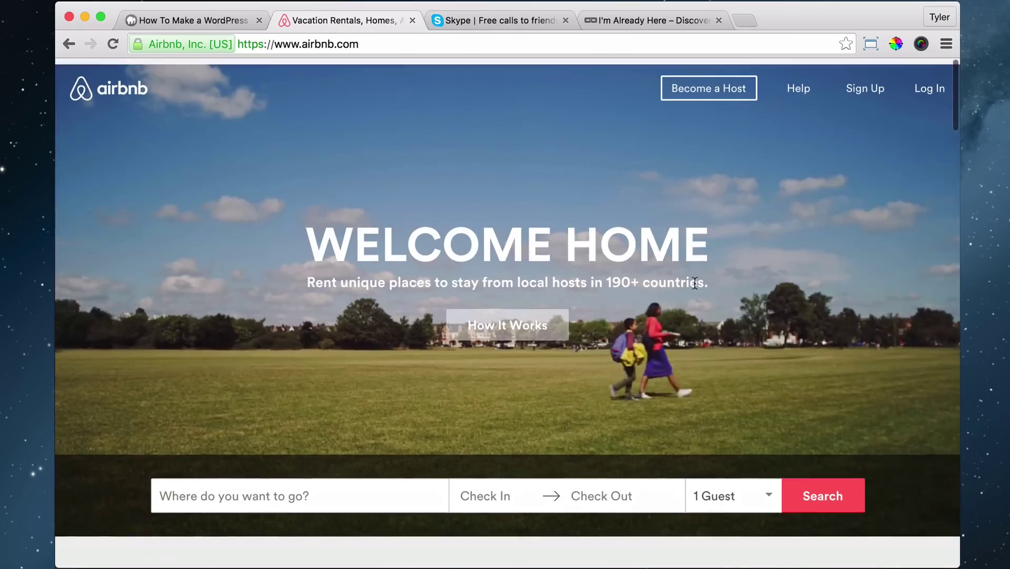
scroll(558, 179, down, 20)
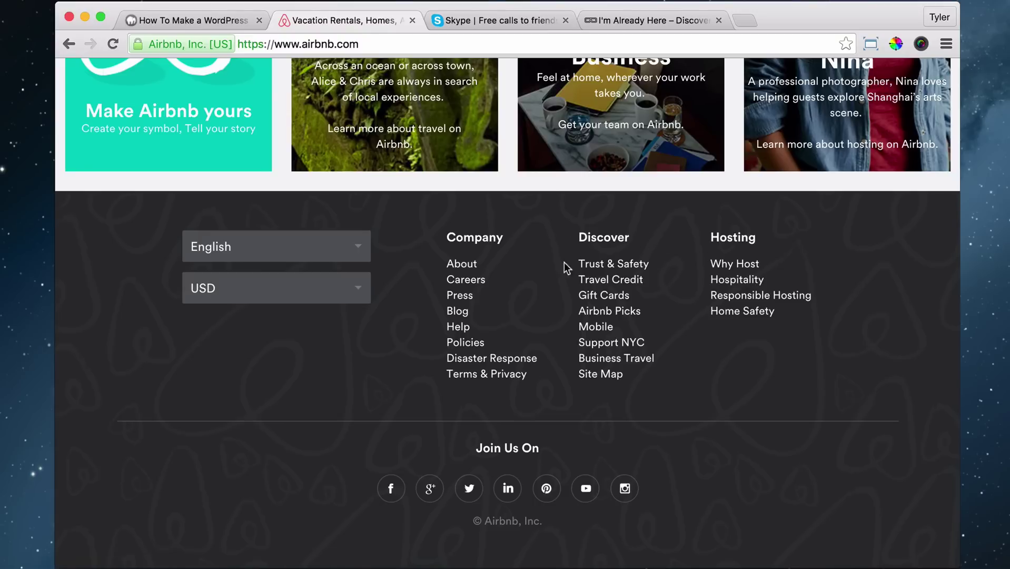
scroll(585, 303, up, 20)
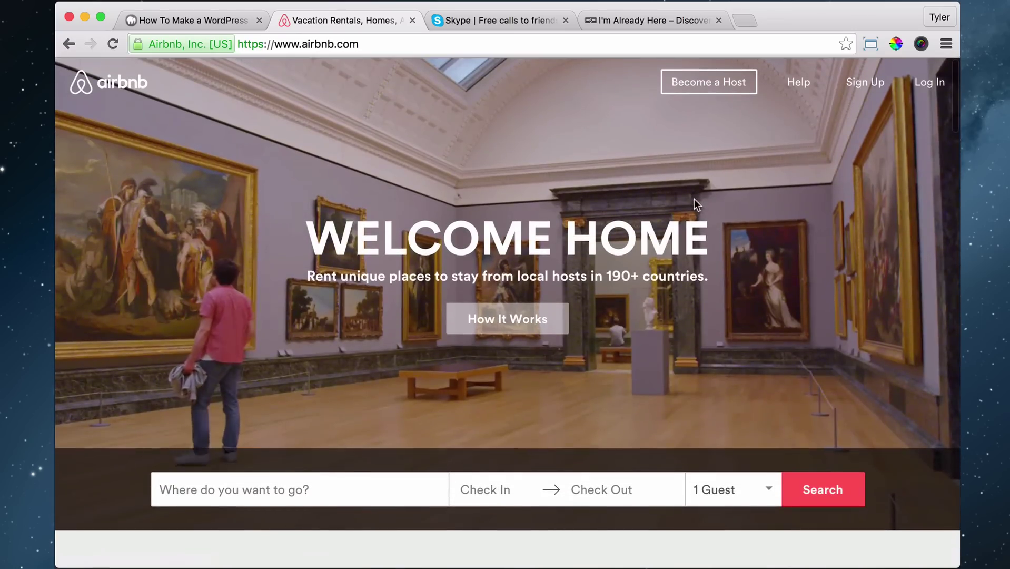
scroll(693, 201, down, 20)
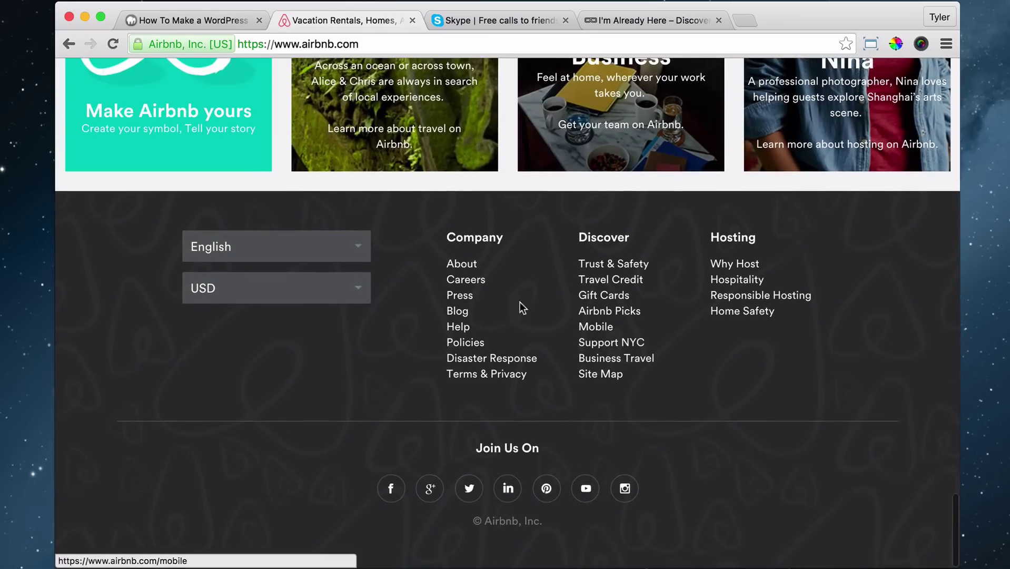
Open Airbnb's Careers page and highlight the /careers part of its web address.
click(468, 279)
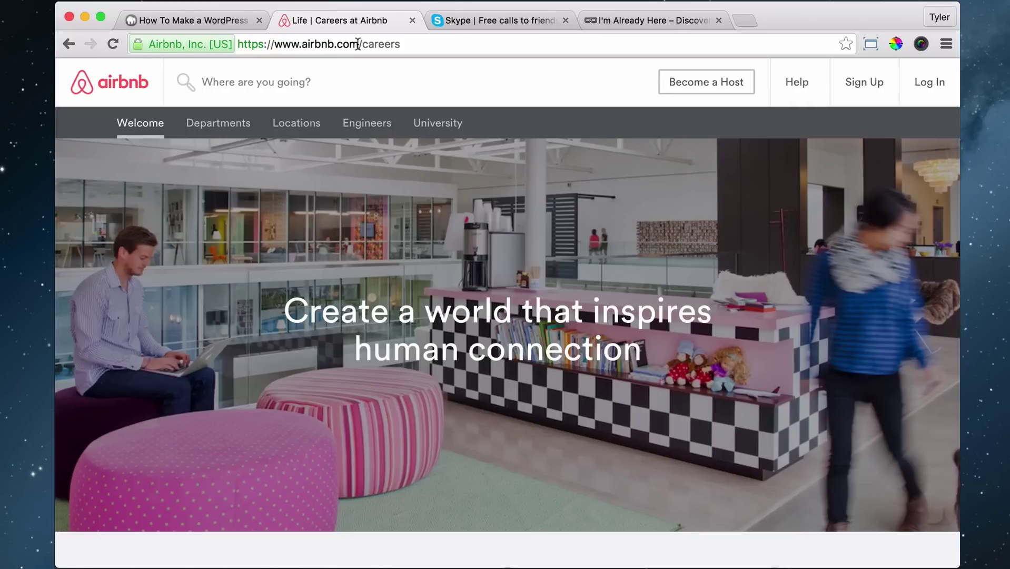
mouse_move(358, 44)
mouse_down()
mouse_move(428, 45)
mouse_move(360, 46)
mouse_up()
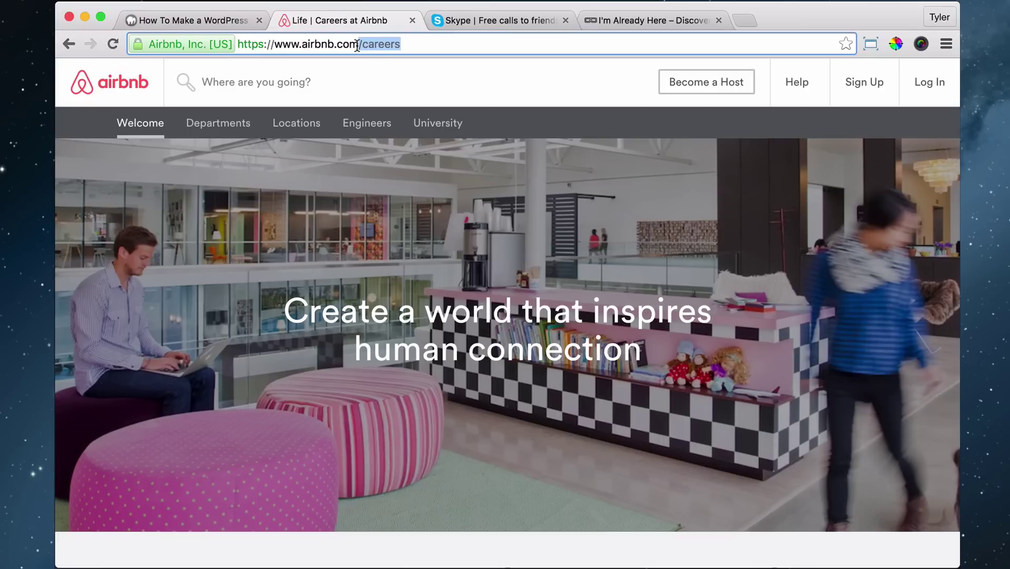
click(359, 45)
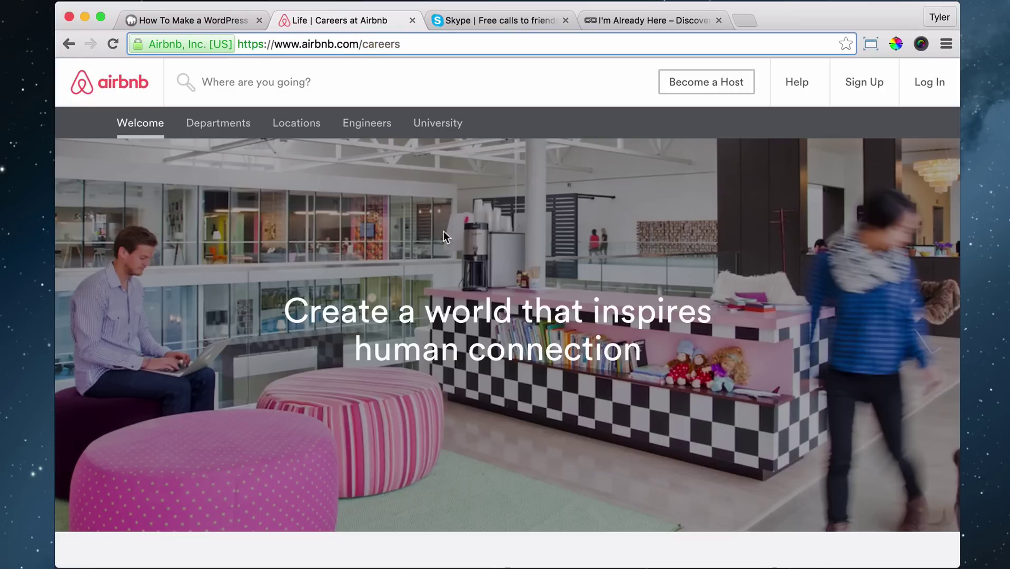
scroll(439, 195, down, 10)
scroll(437, 197, up, 10)
scroll(434, 200, down, 1)
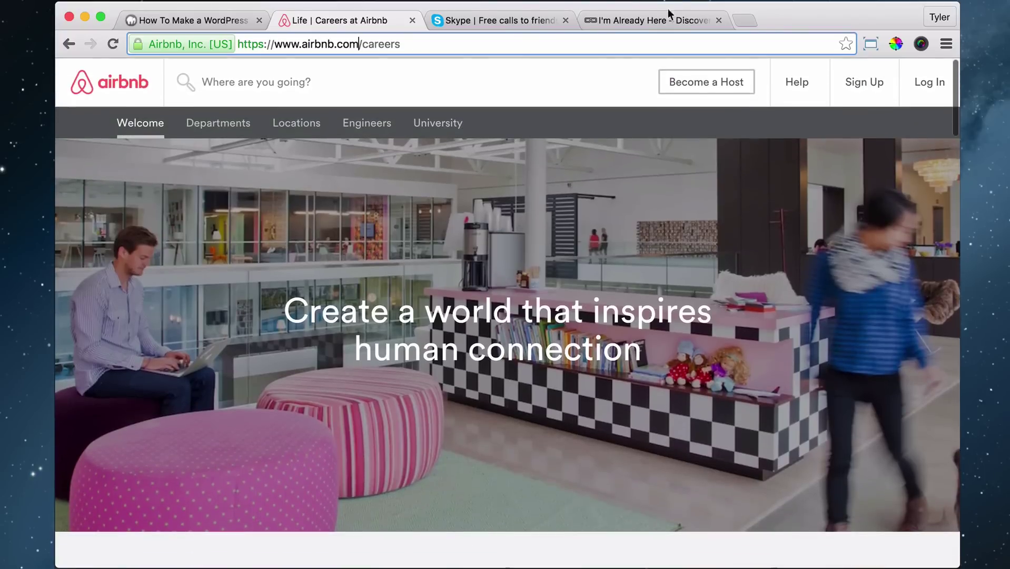
scroll(474, 158, up, 1)
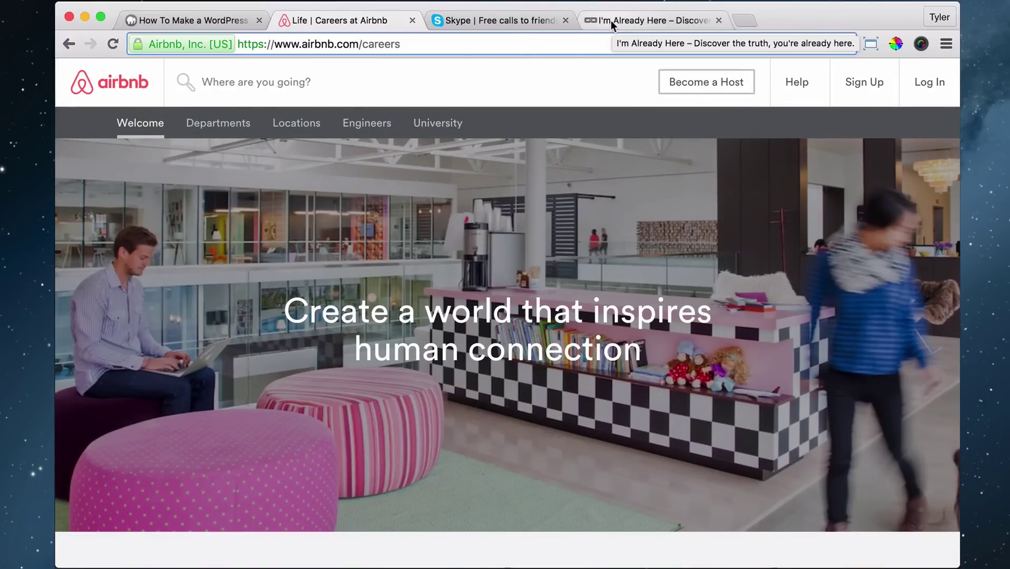
Scroll the Google Cardboard example page to its footer links, including Terms Of Use.
click(611, 21)
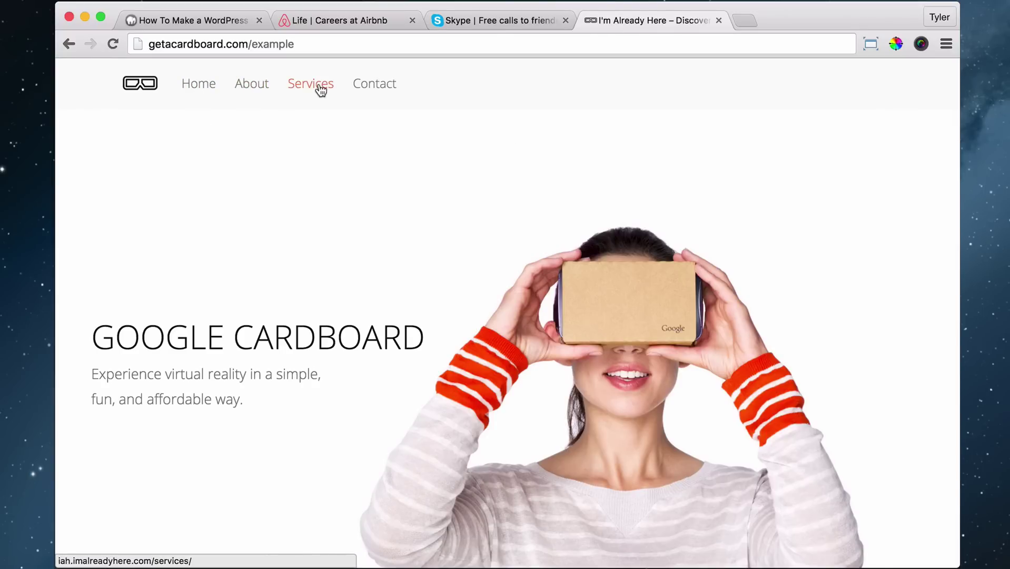
scroll(490, 111, down, 20)
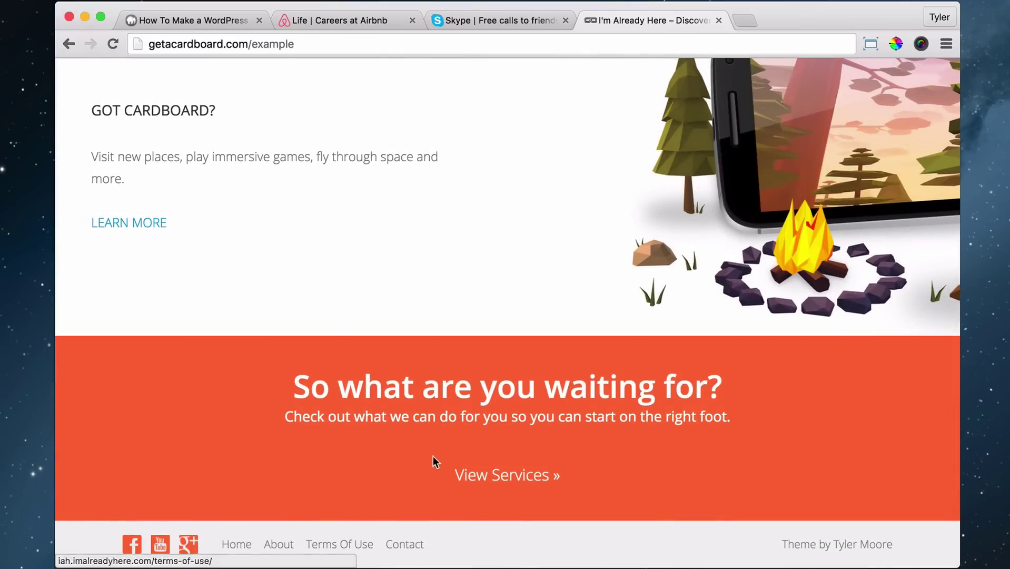
scroll(434, 458, up, 20)
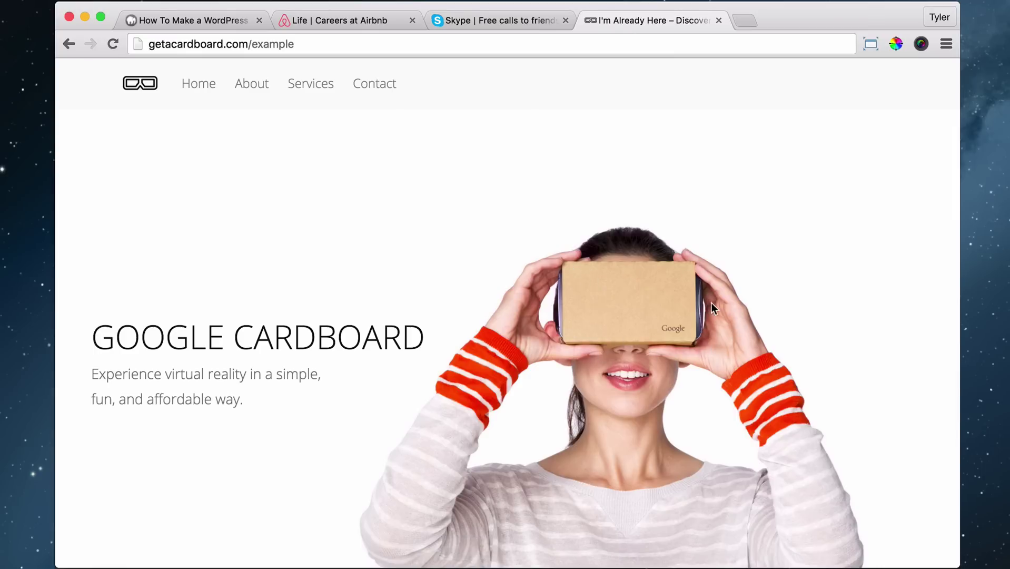
scroll(713, 304, down, 3)
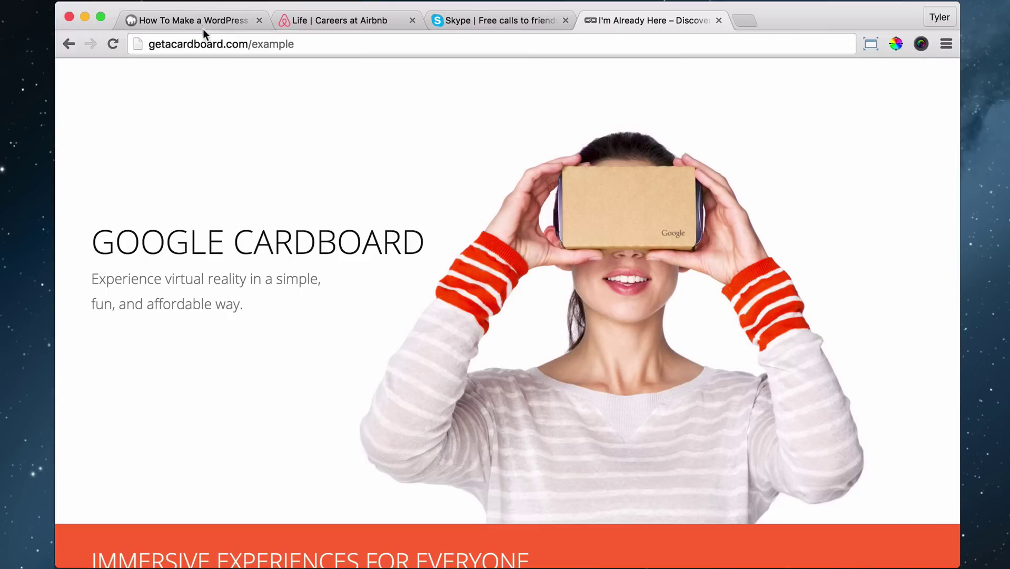
Go to the WordPress dashboard's Pages list and start a new page.
click(186, 19)
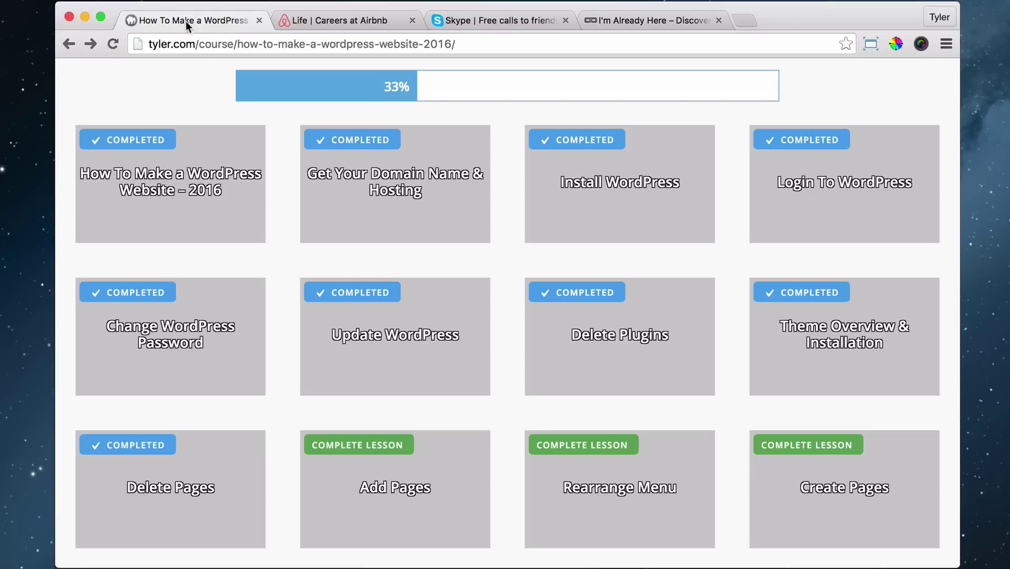
click(84, 16)
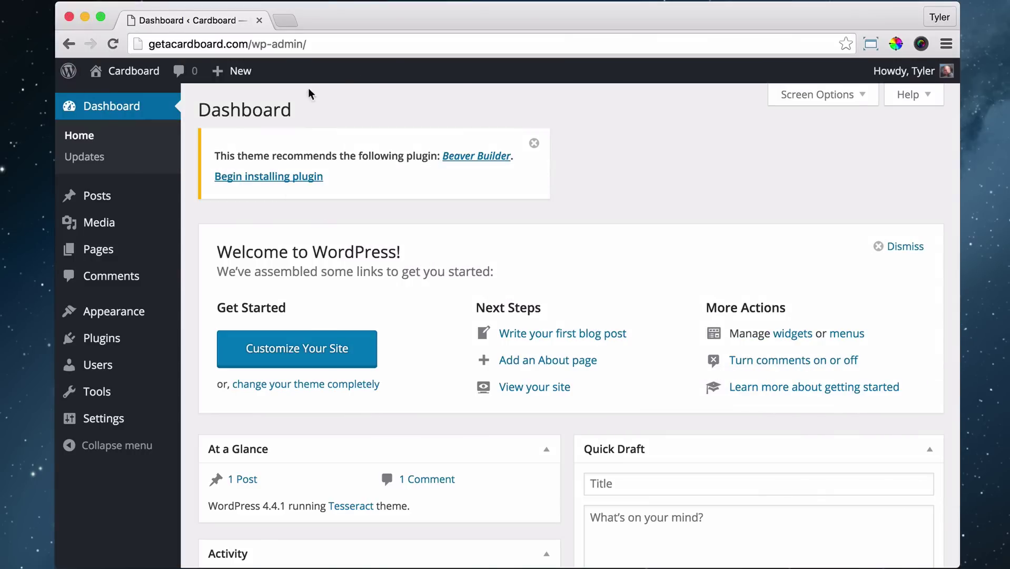
mouse_move(107, 256)
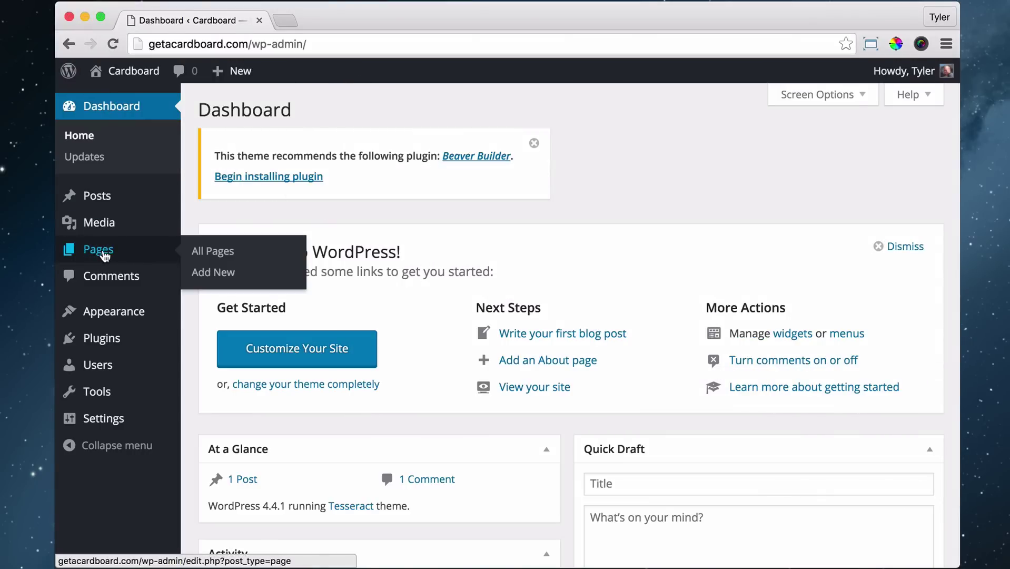
click(104, 256)
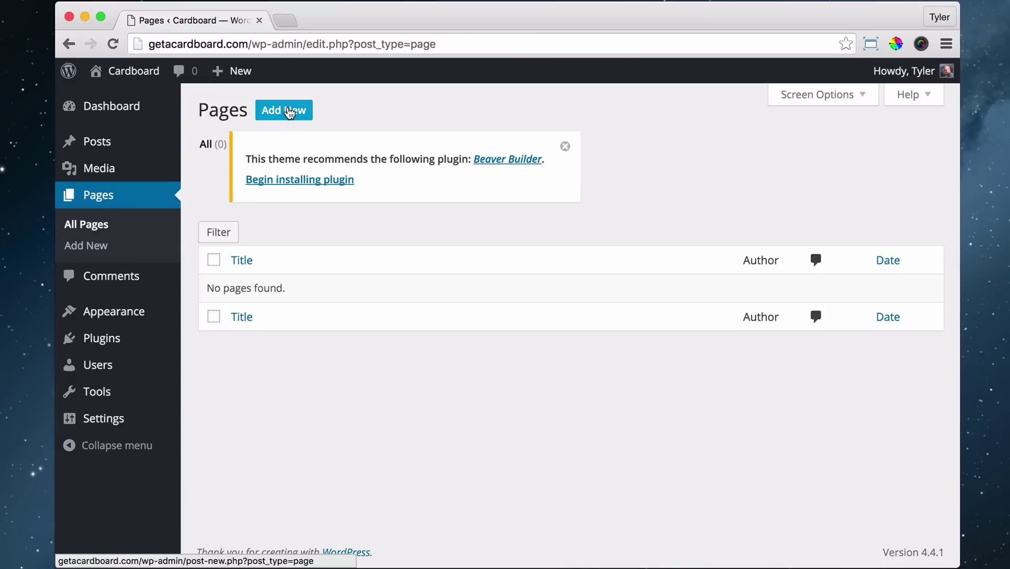
click(287, 112)
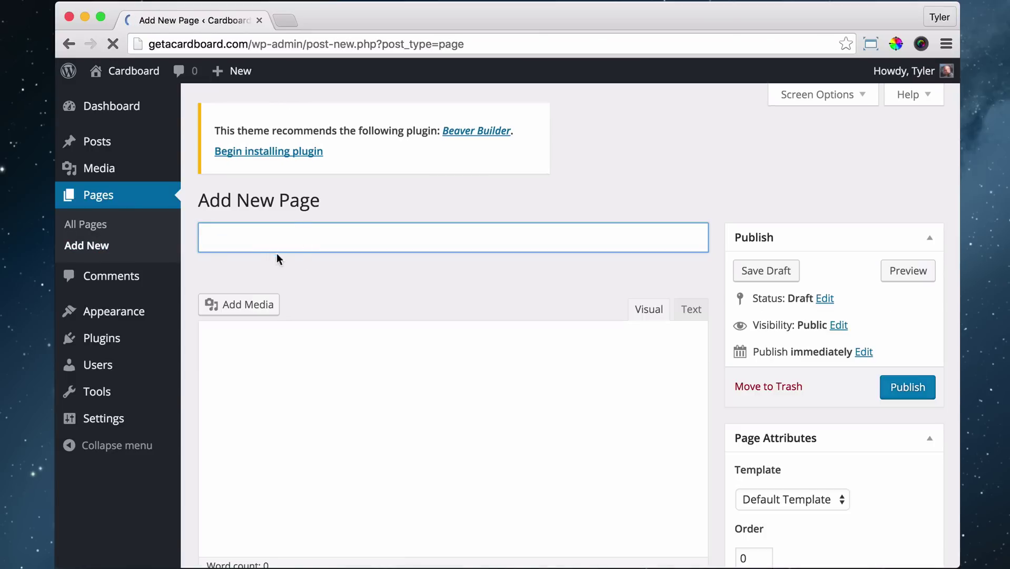
Title the new page 'Home' and publish it.
click(255, 237)
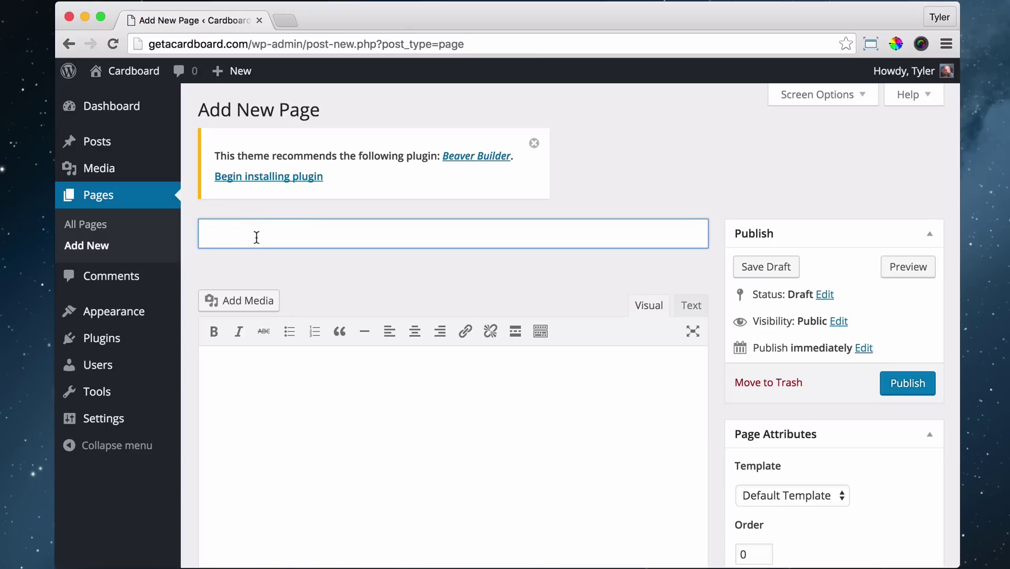
text(Home)
click(290, 378)
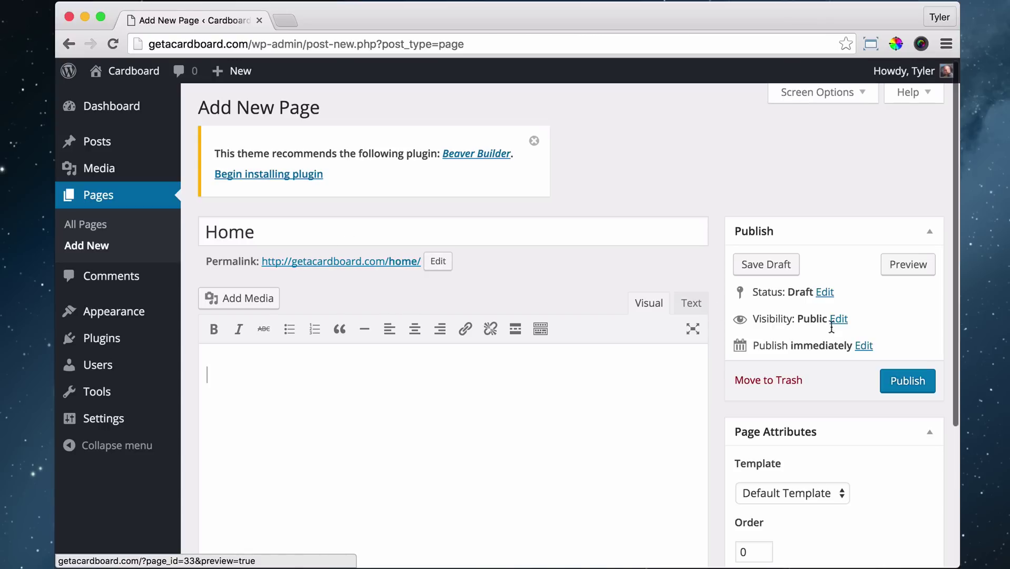
scroll(864, 340, down, 3)
click(902, 299)
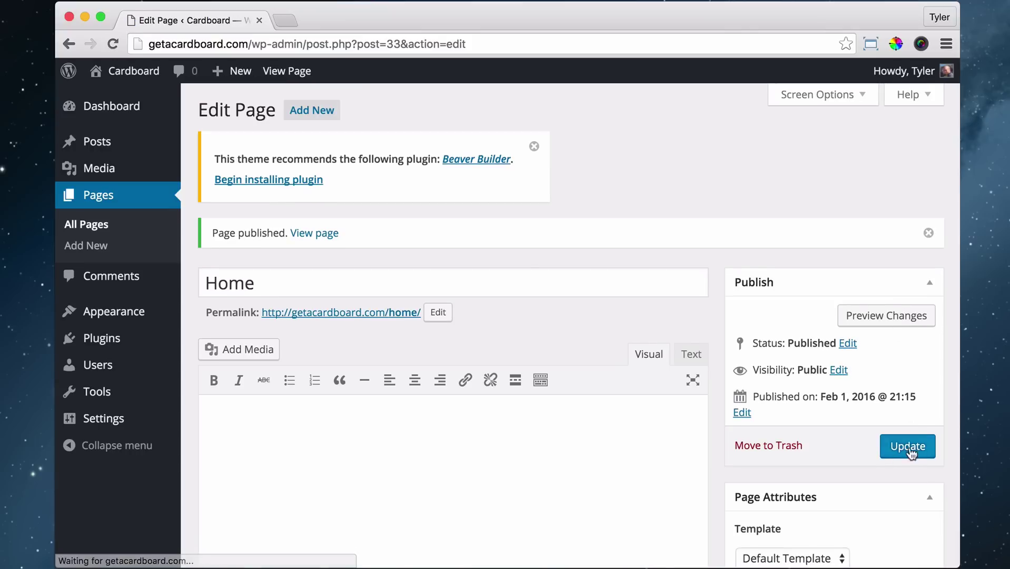
Publish a new empty page titled 'About'.
click(312, 110)
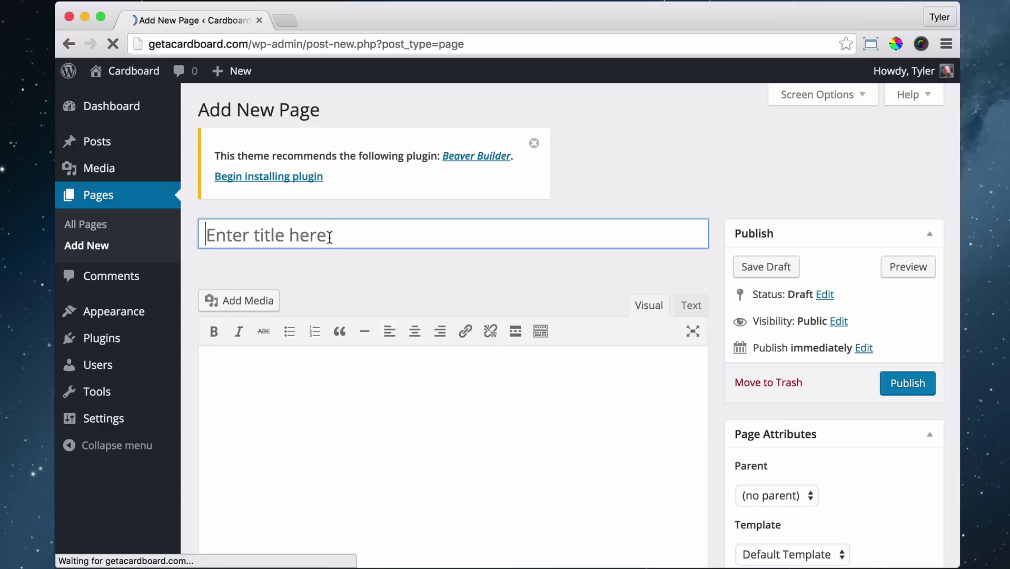
click(330, 241)
text(About)
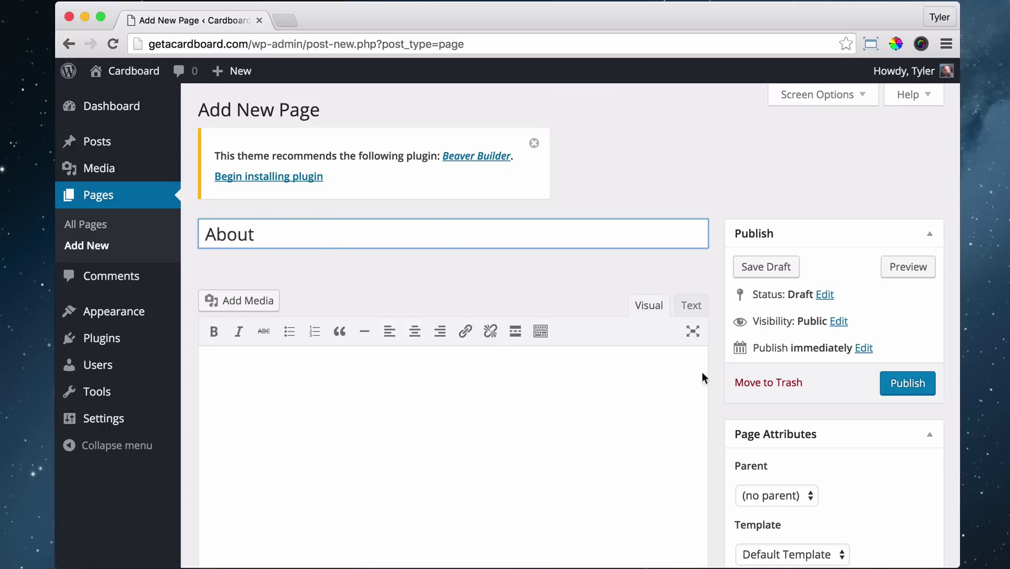
click(900, 385)
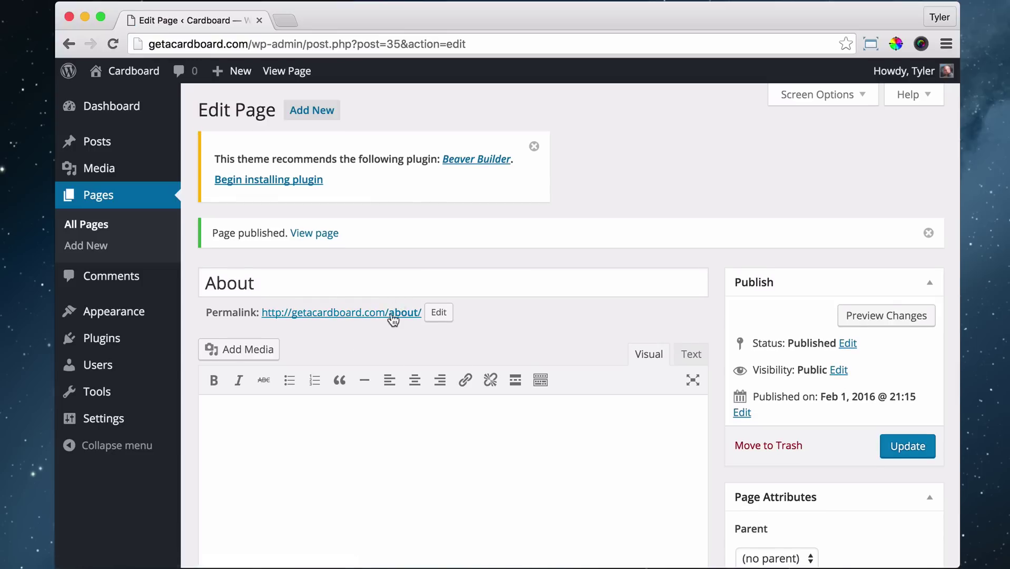
Publish a new empty page titled 'Services'.
click(306, 113)
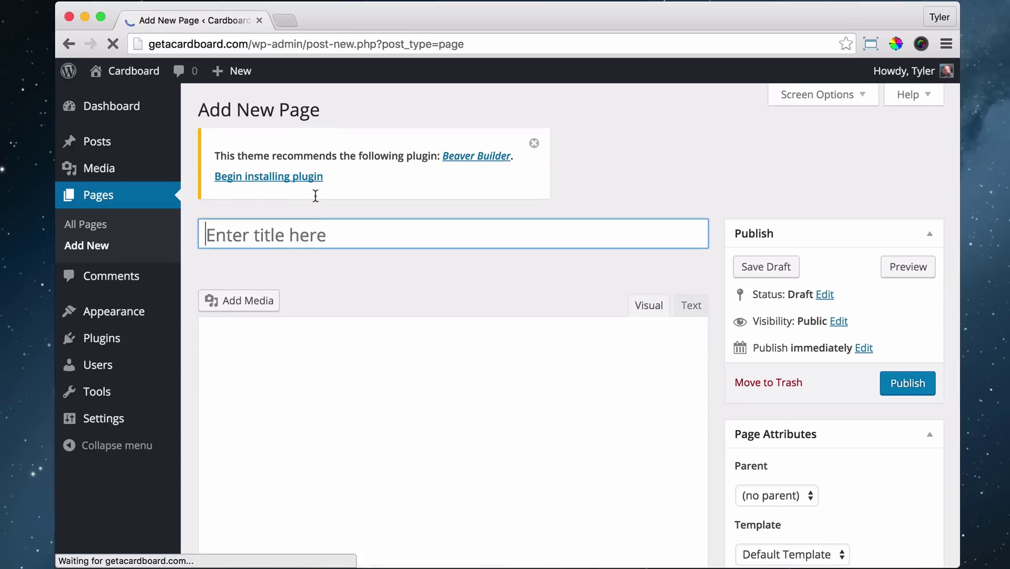
click(285, 235)
text(Services)
click(904, 382)
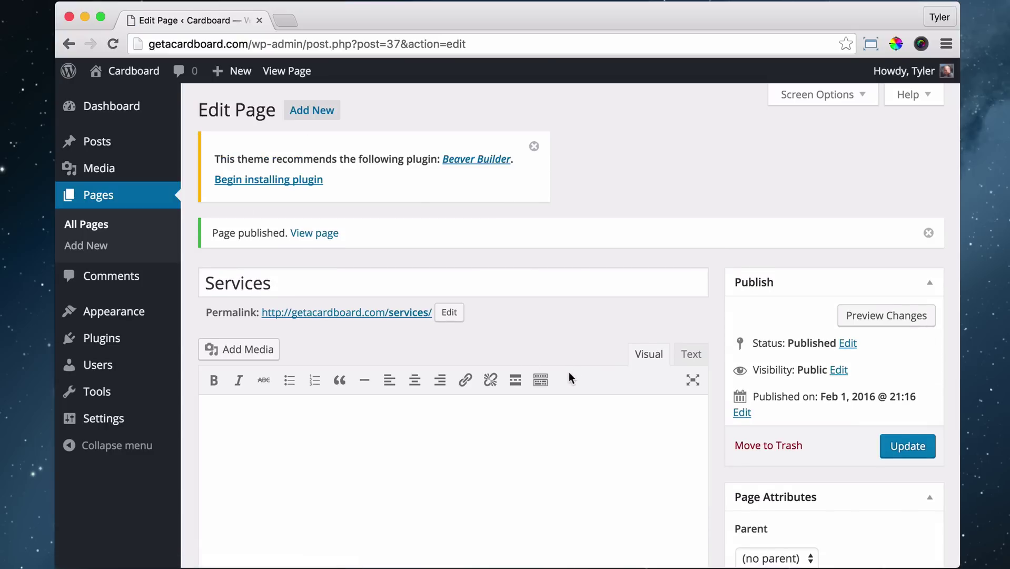
Publish a new empty page titled 'Contact'.
click(311, 115)
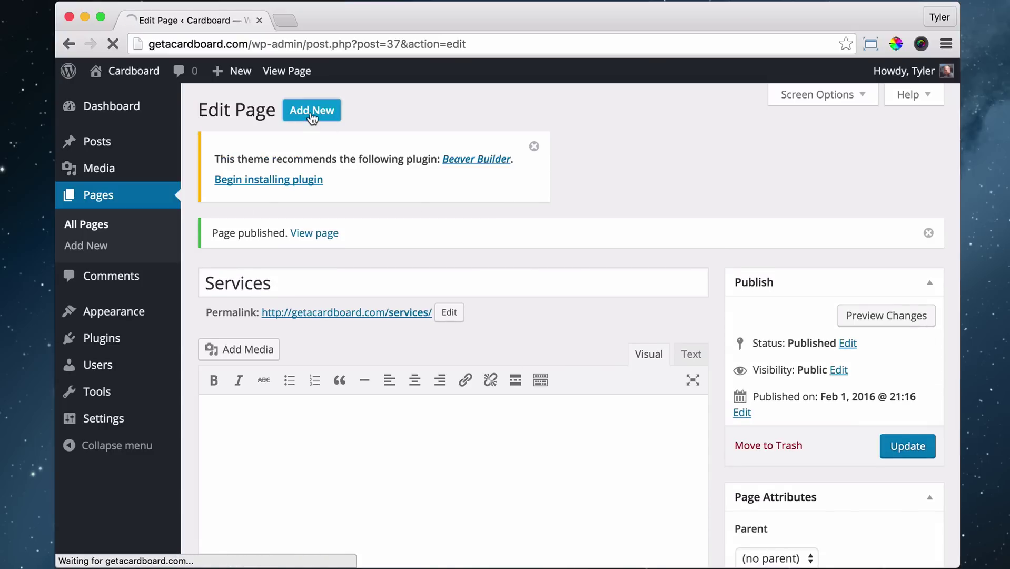
text(Contact)
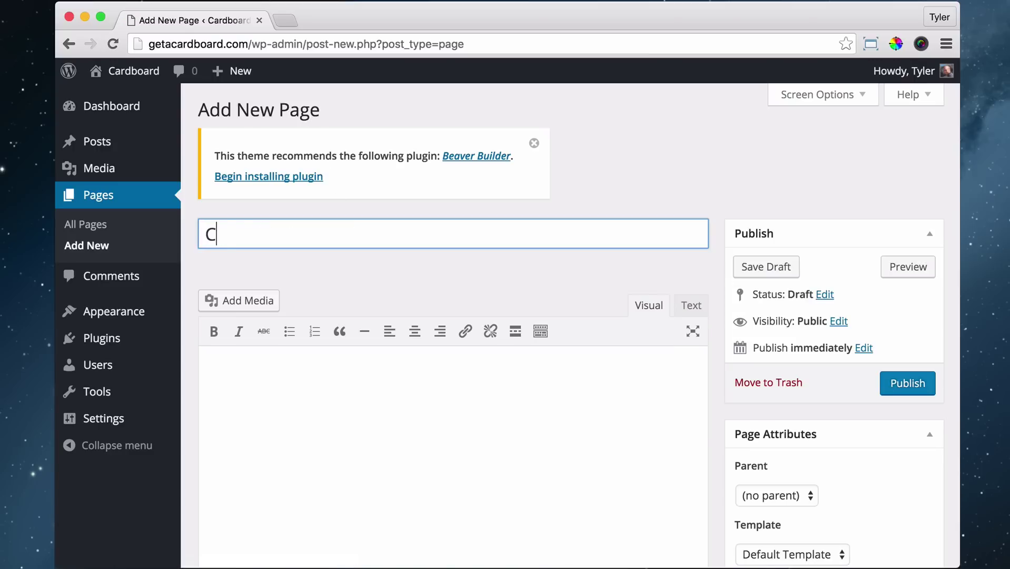
click(898, 388)
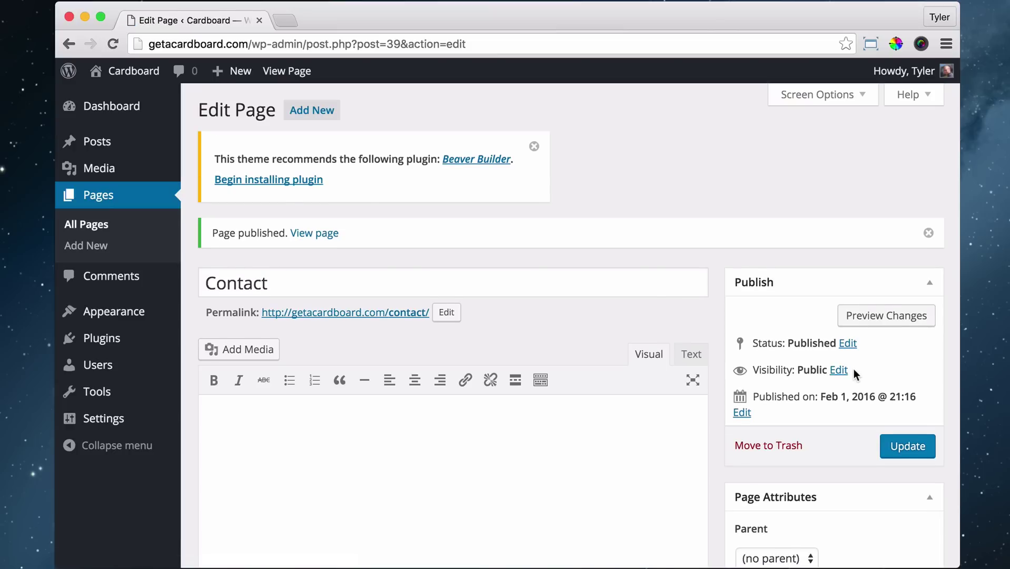
Publish an empty 'Terms Of Use' page and open a blank browser tab.
click(325, 114)
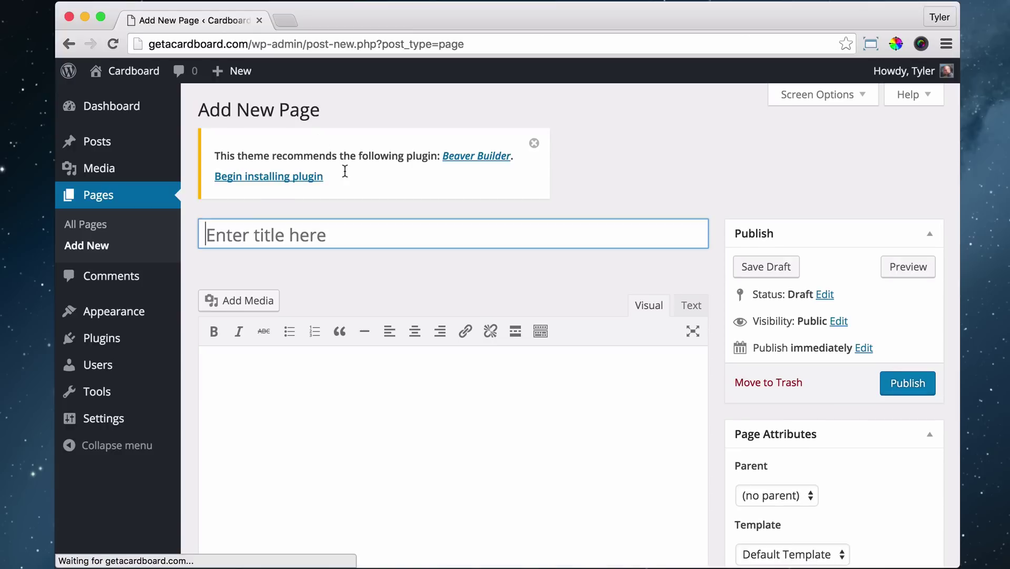
click(273, 236)
text(Terms Of Use)
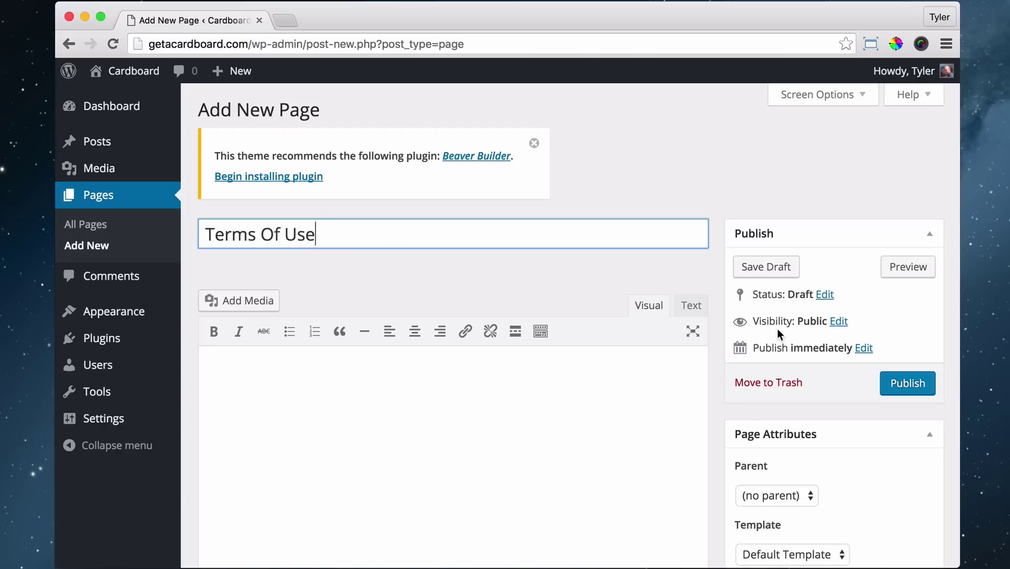
click(906, 387)
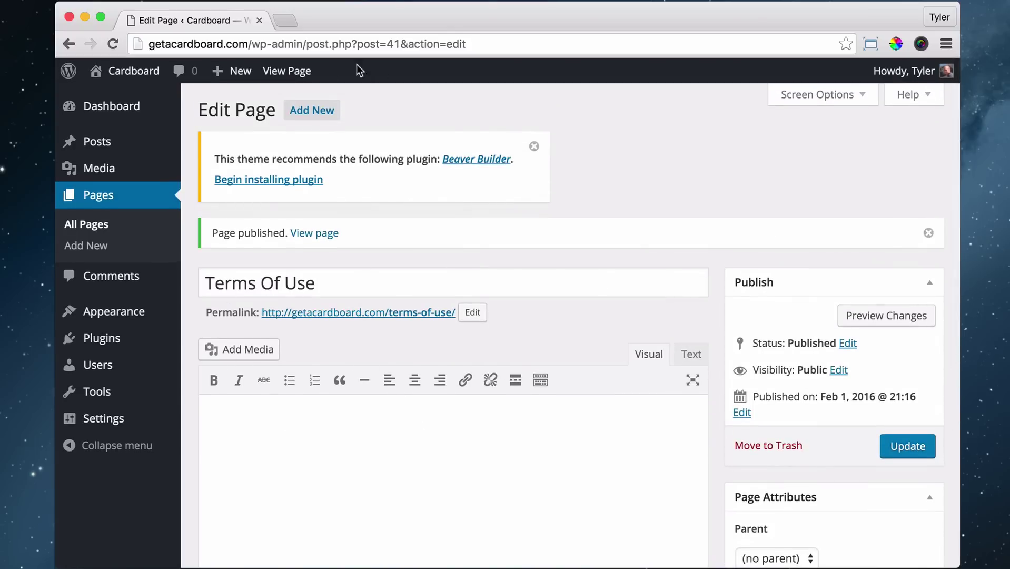
click(288, 20)
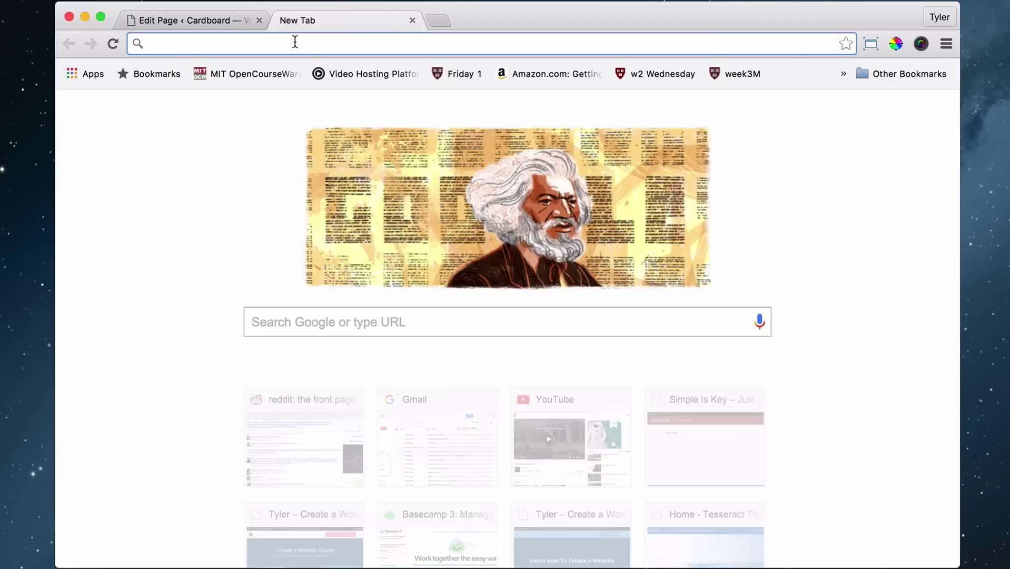
Search Google for 'terms of use generator'.
text(google.com)
key(Return)
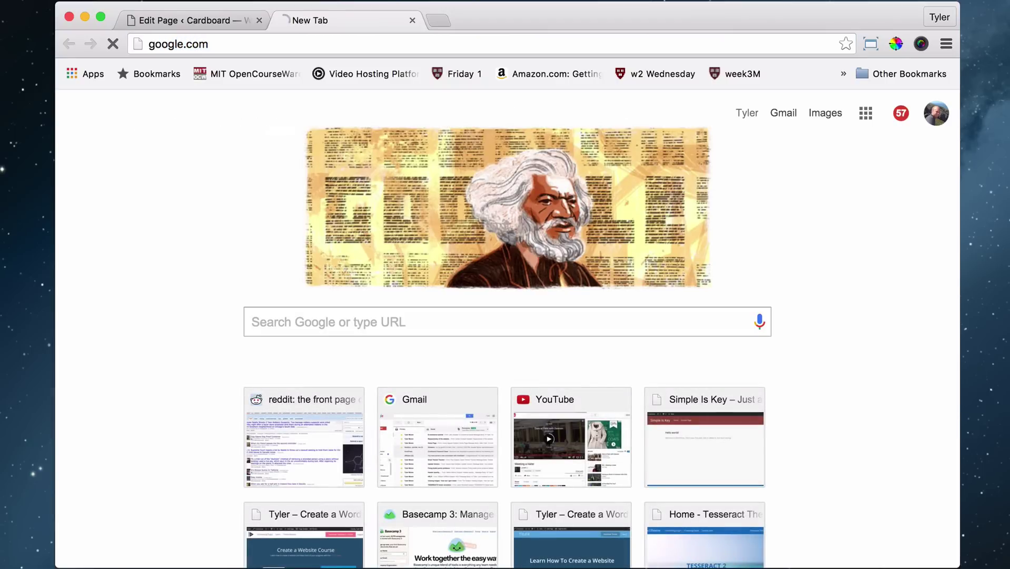
text(terms)
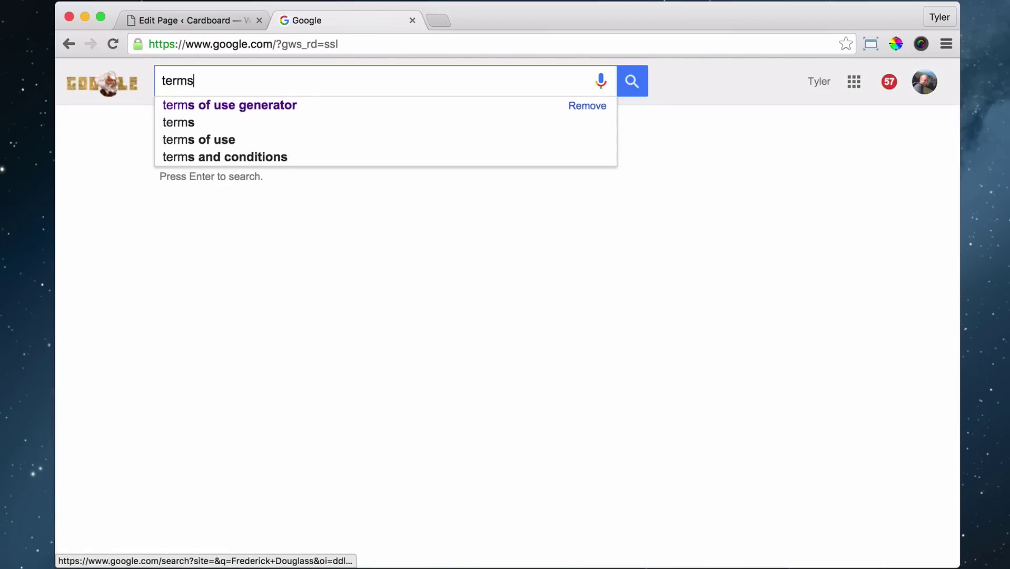
text( of use ge)
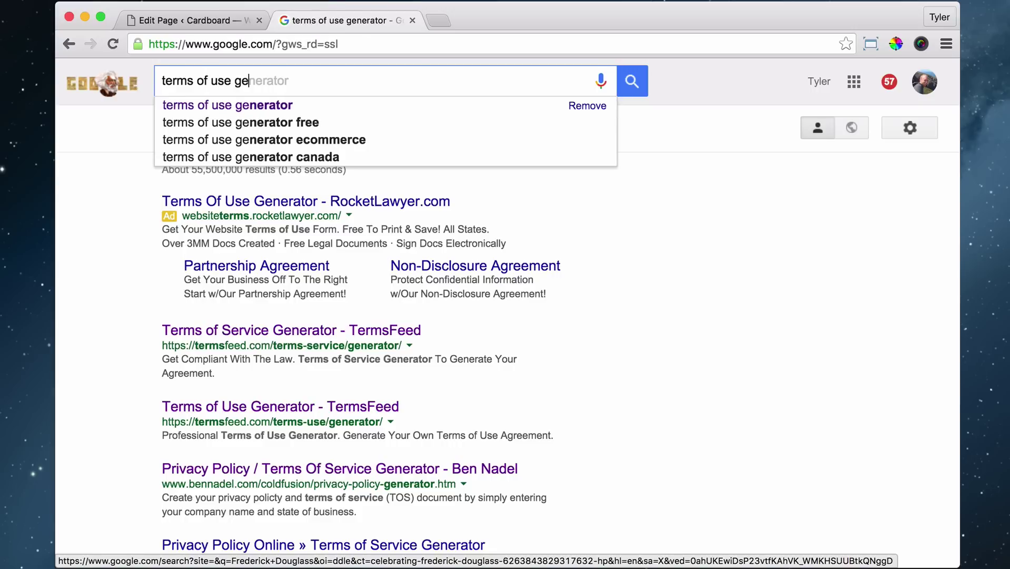
text(nerator)
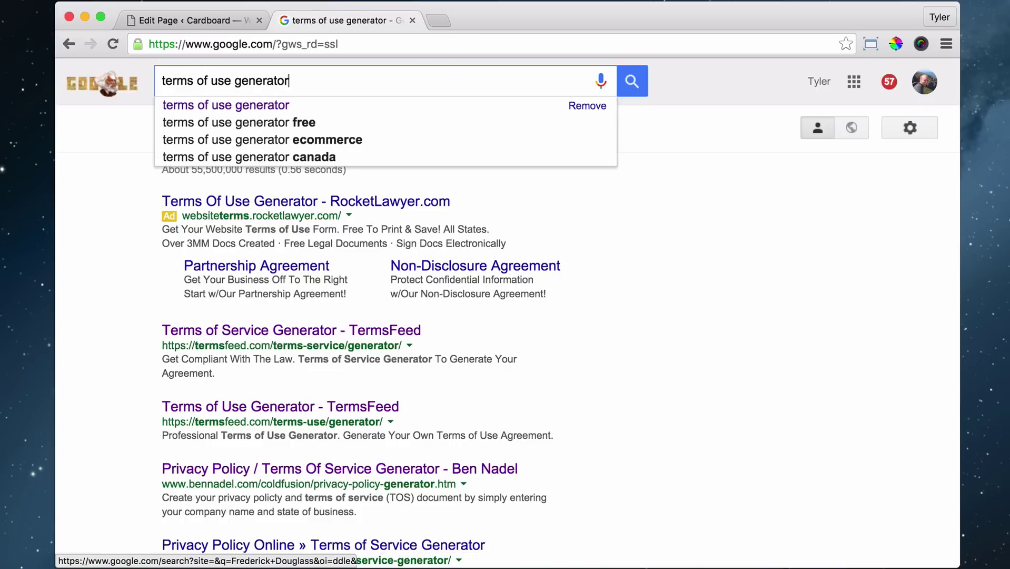
key(Return)
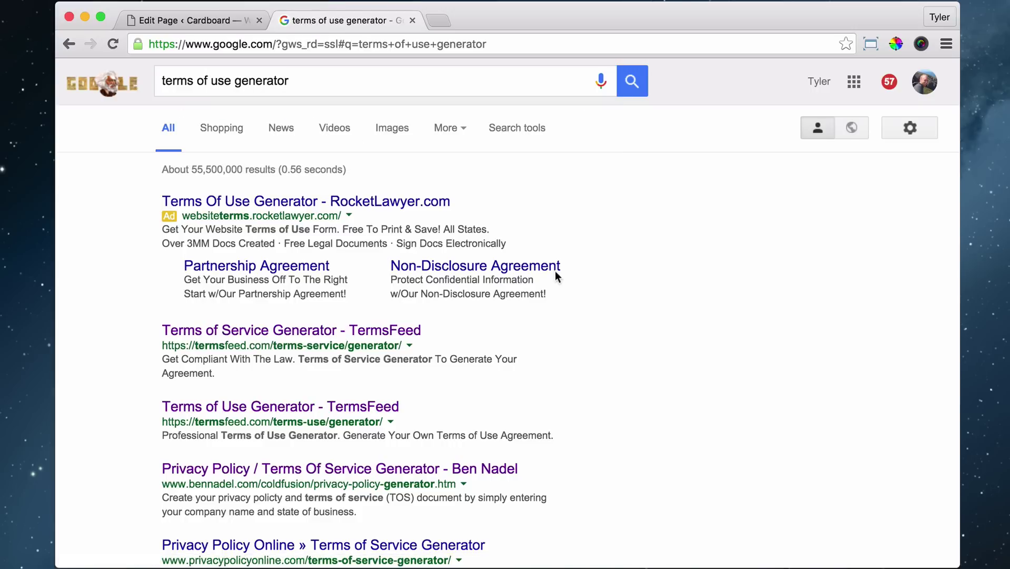
Open the Privacy Policy / Terms Of Service Generator result from the search results.
scroll(548, 253, down, 3)
scroll(544, 245, up, 2)
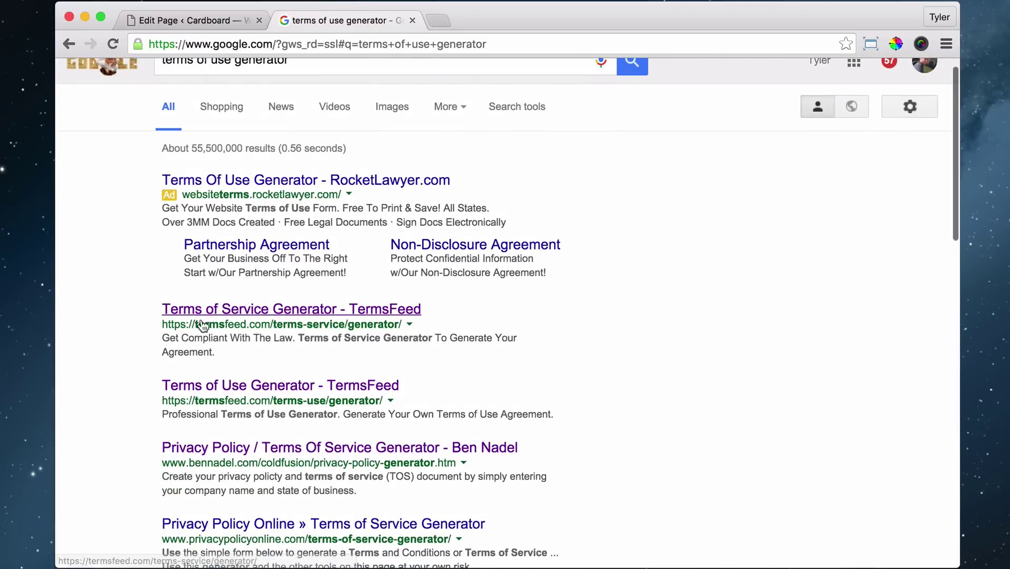
scroll(285, 295, down, 5)
scroll(286, 298, down, 1)
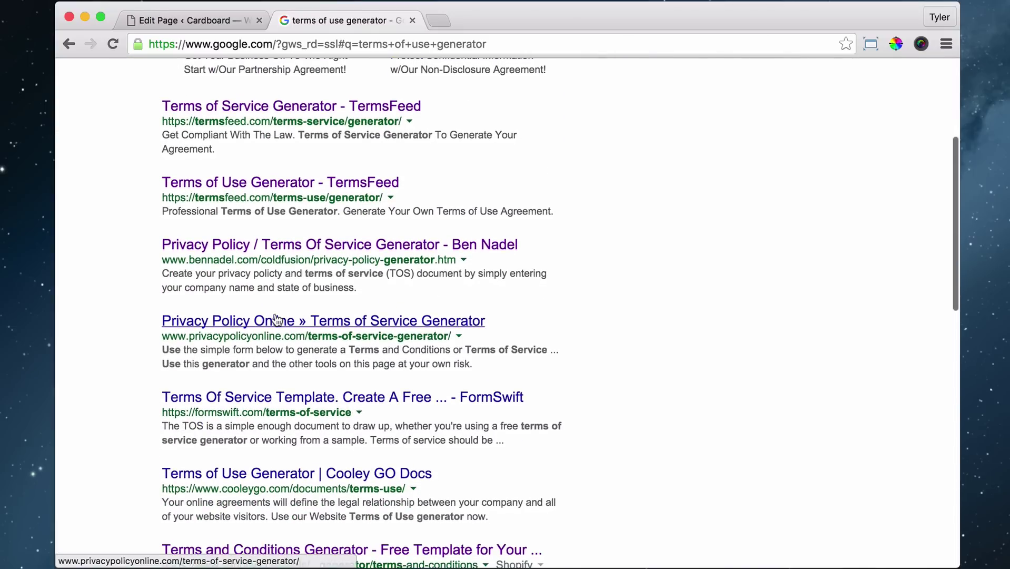
click(225, 251)
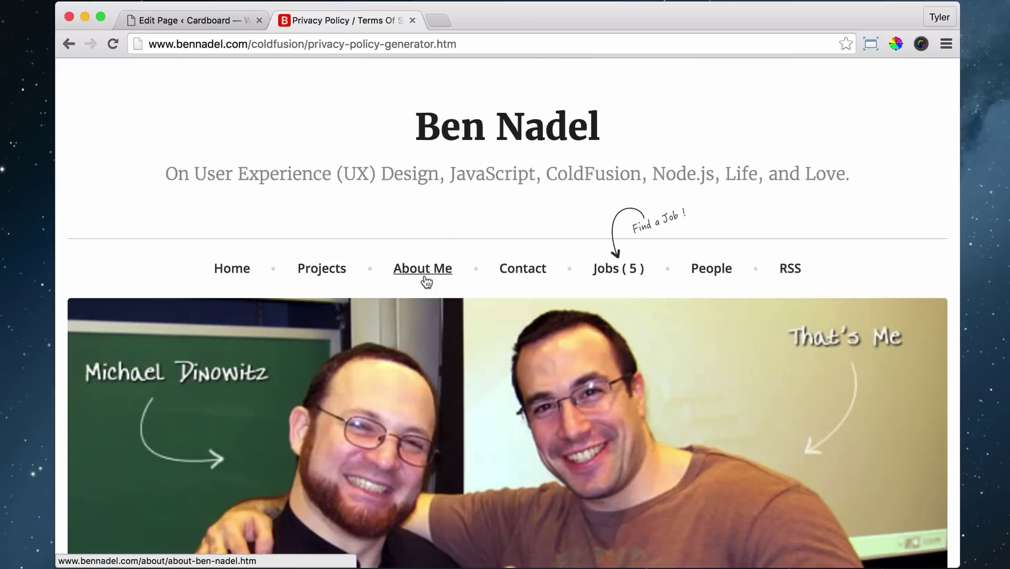
scroll(424, 280, down, 5)
scroll(441, 278, down, 10)
Enter the company name, choose California as the state, and generate the terms of service.
click(151, 238)
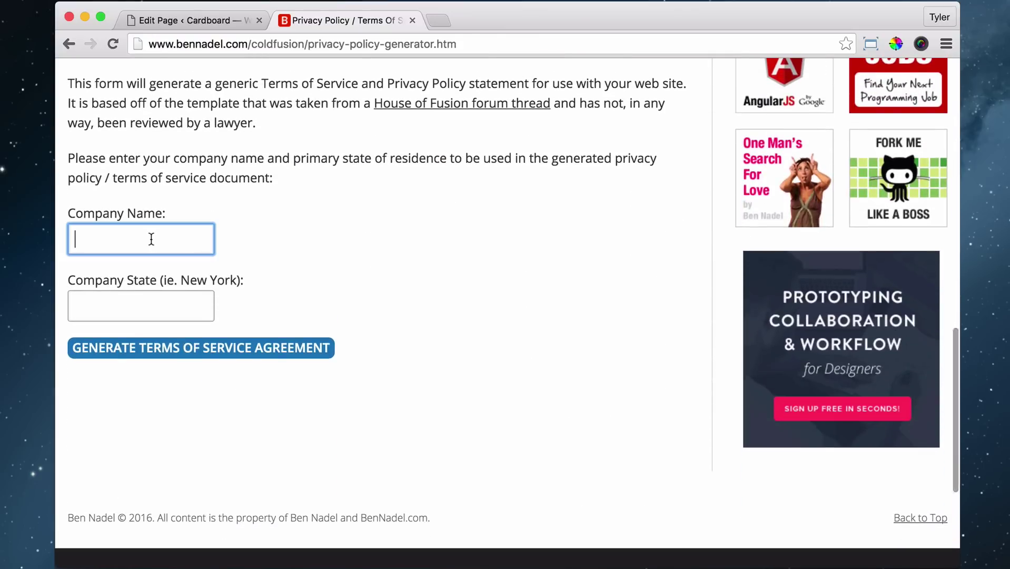
text(Tyler.com)
key(Tab)
text(C)
key(Down)
key(Tab)
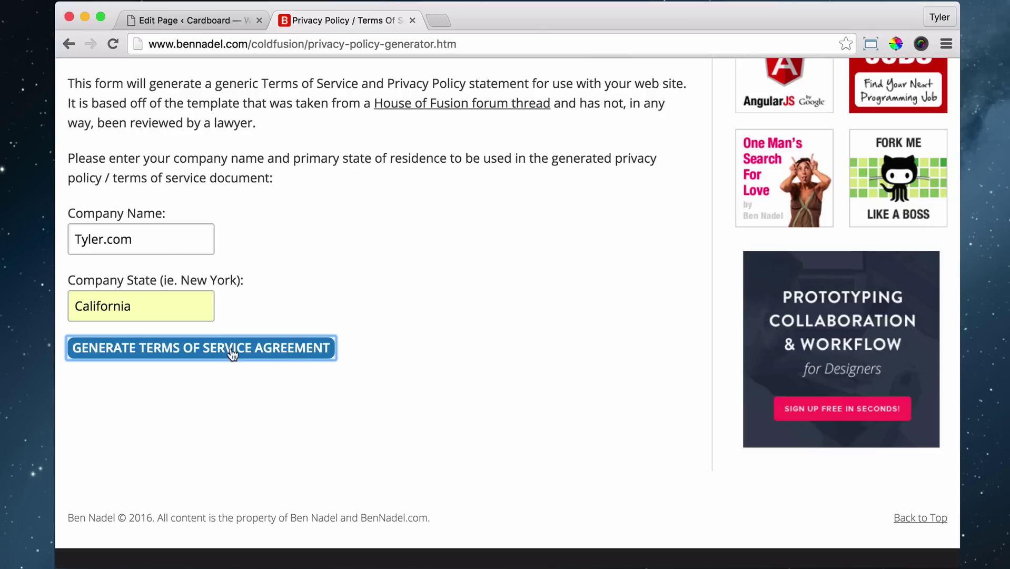
click(210, 349)
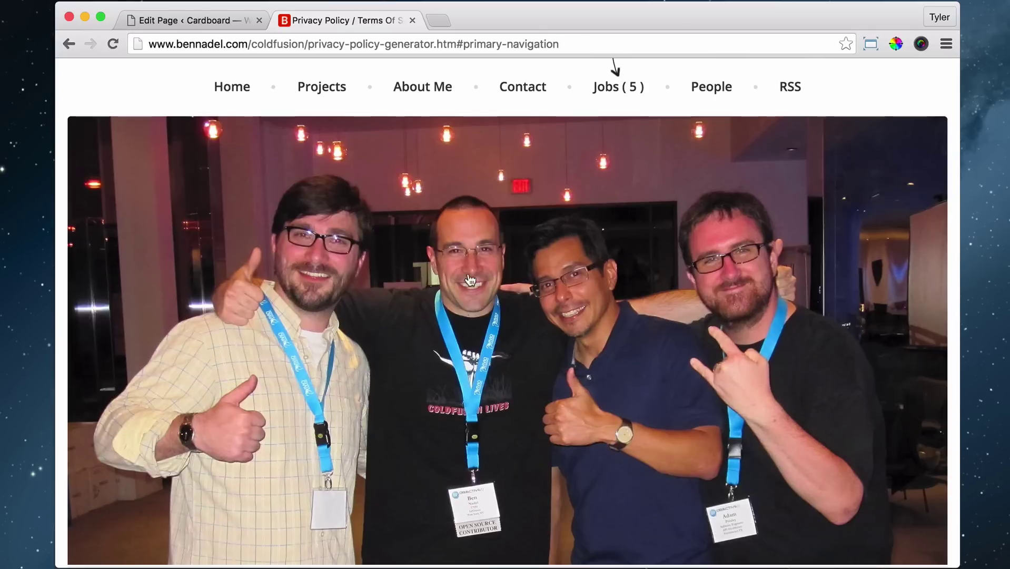
Scroll through the generated Terms and Conditions of Use, Privacy Policy and HTML.
scroll(519, 276, down, 5)
scroll(518, 277, up, 5)
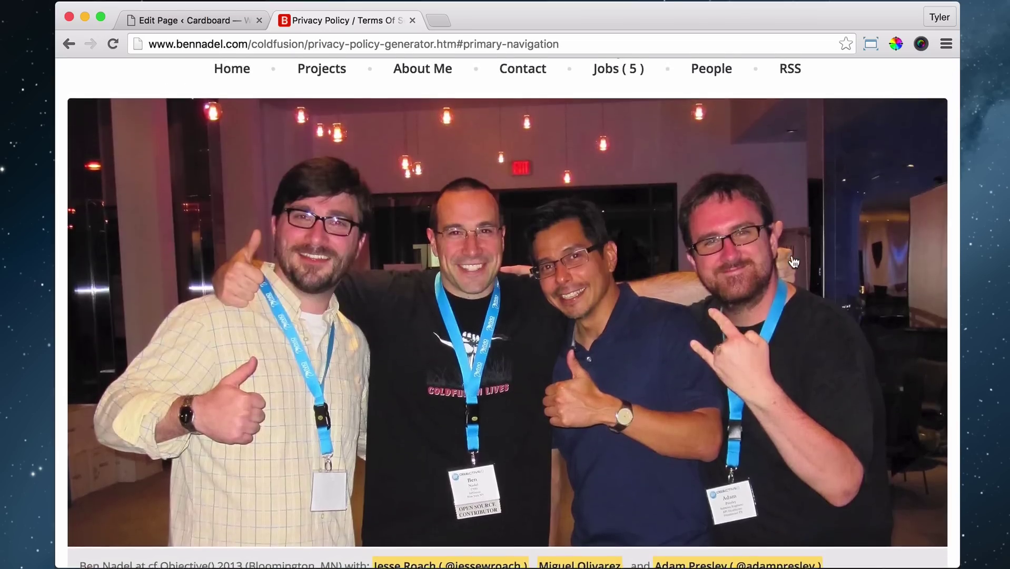
scroll(624, 262, down, 15)
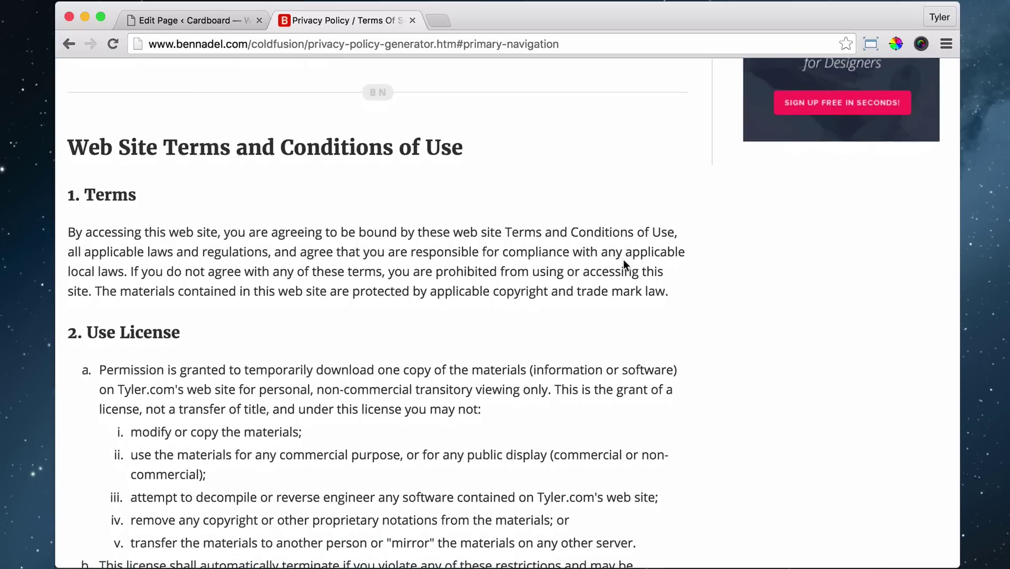
scroll(474, 181, down, 3)
drag(202, 210, 451, 247)
click(464, 231)
scroll(468, 232, down, 9)
scroll(473, 229, down, 6)
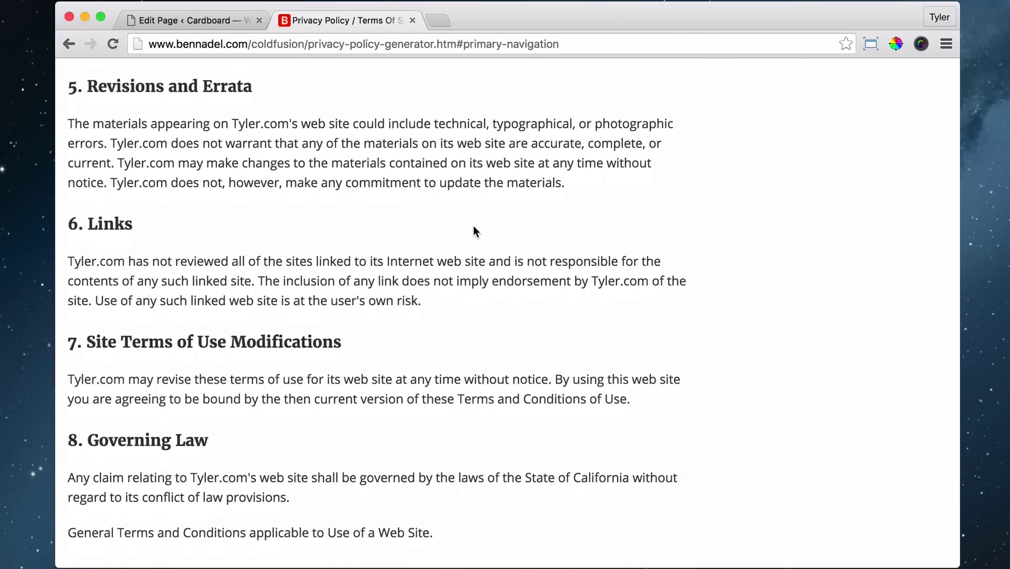
scroll(460, 217, down, 15)
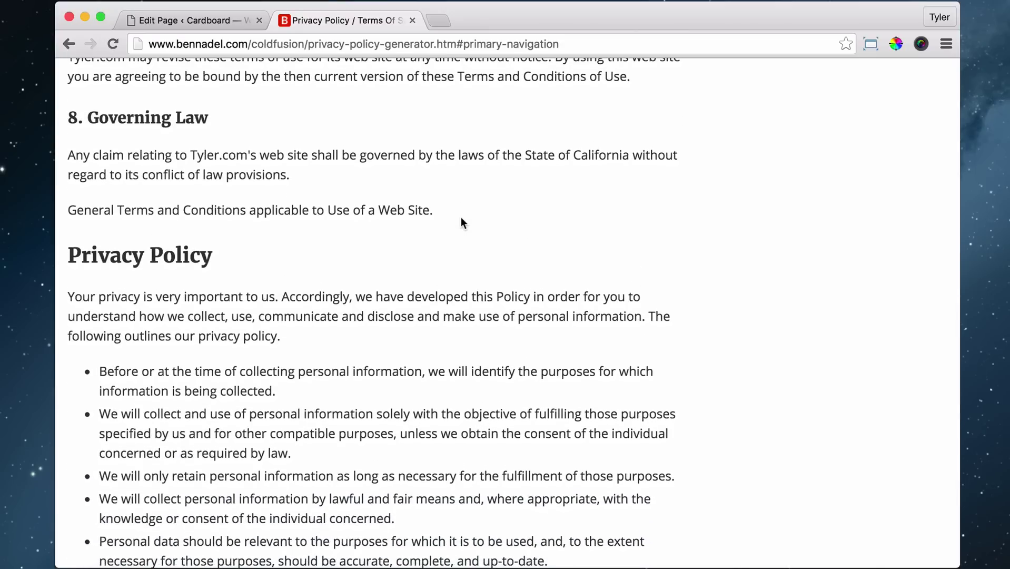
scroll(461, 219, down, 7)
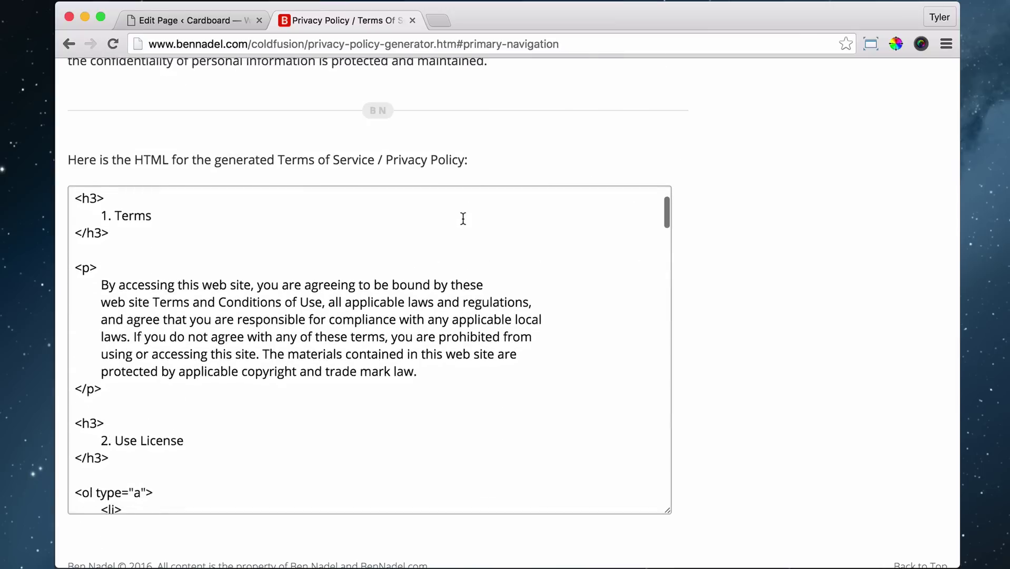
scroll(462, 219, up, 4)
scroll(462, 218, up, 7)
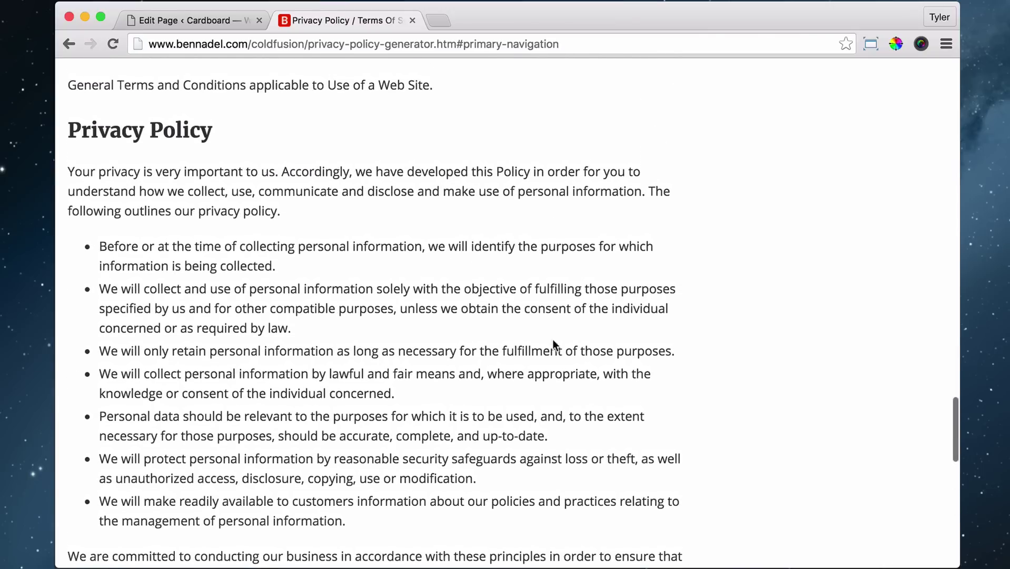
scroll(543, 368, down, 2)
Try selecting the generator page text, then clear the selection and glance at the WordPress editor.
drag(496, 458, 177, 151)
click(176, 151)
scroll(176, 151, up, 17)
scroll(66, 295, up, 15)
key(super+a)
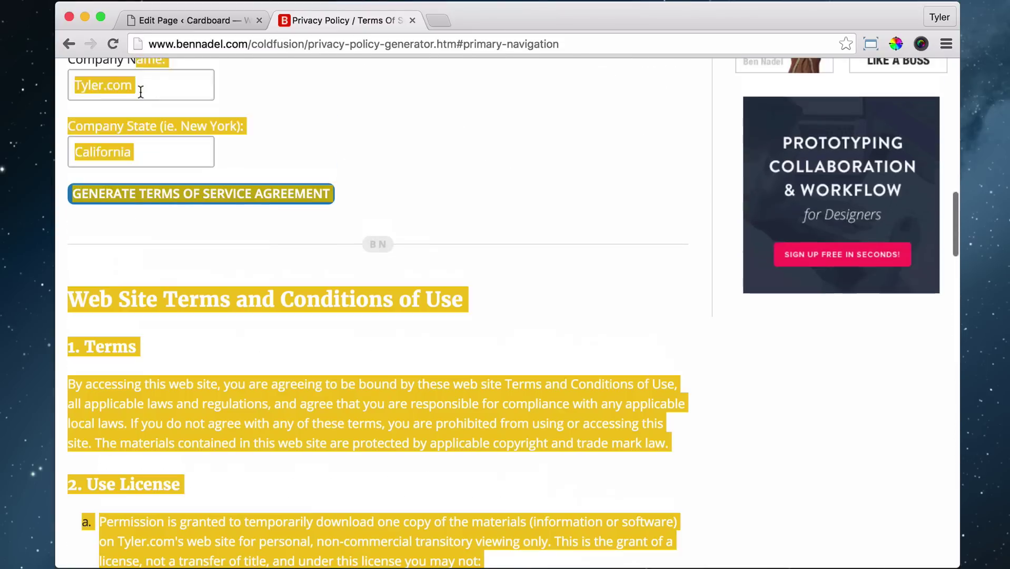
click(63, 299)
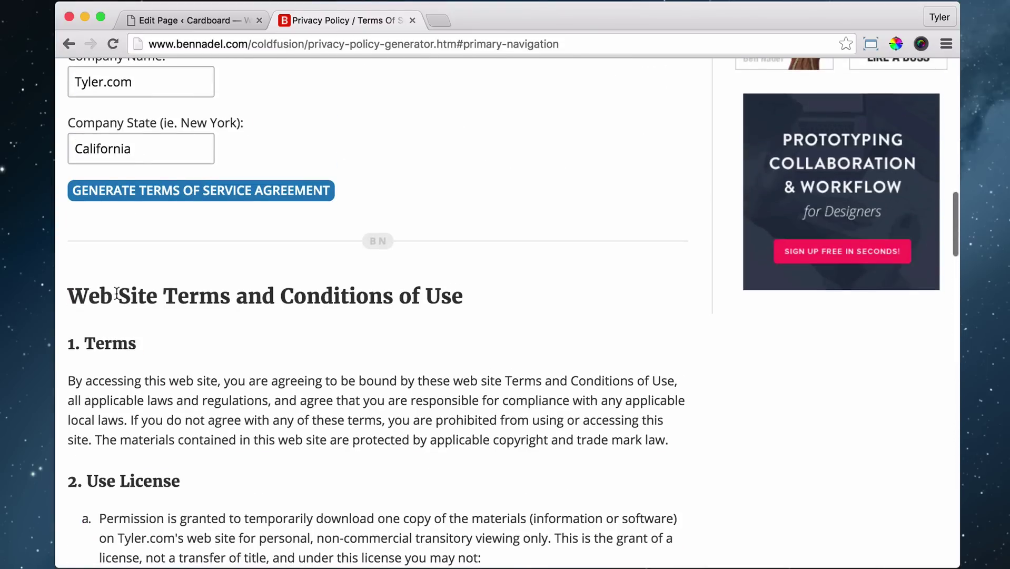
click(196, 19)
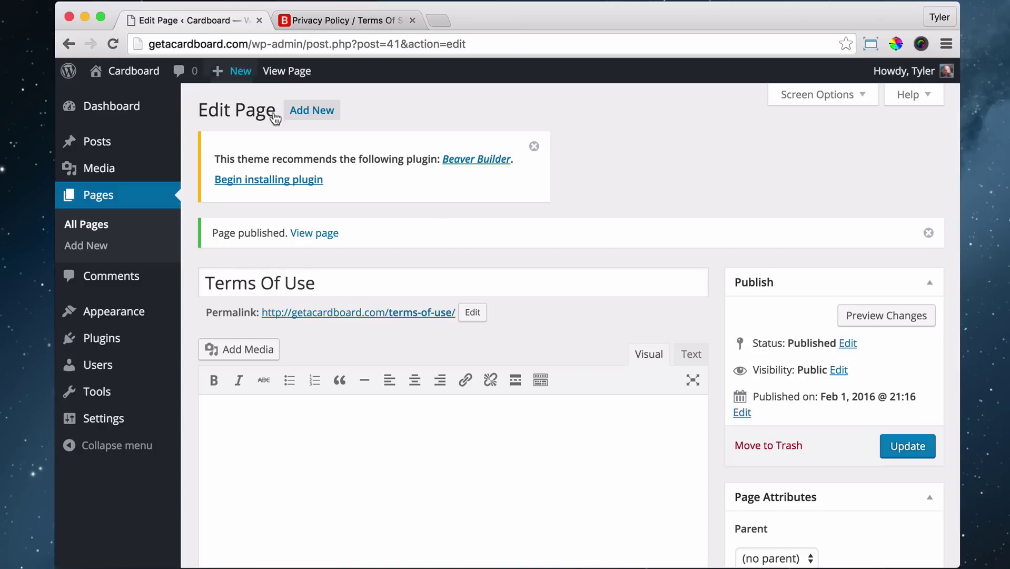
scroll(659, 277, down, 2)
scroll(658, 275, down, 1)
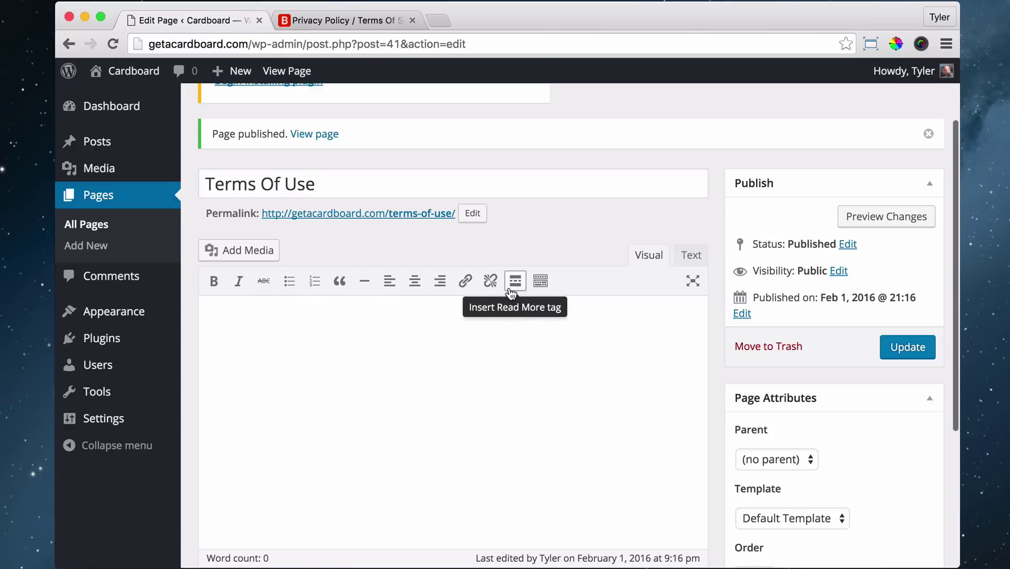
Select the generated terms text from its heading down and copy it.
click(354, 22)
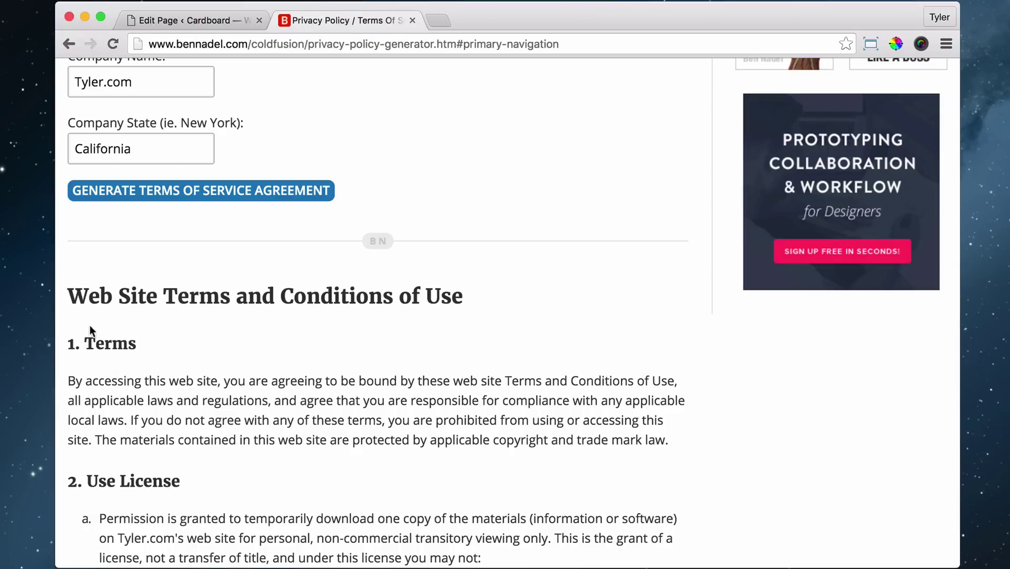
drag(71, 297, 553, 236)
right_click(434, 219)
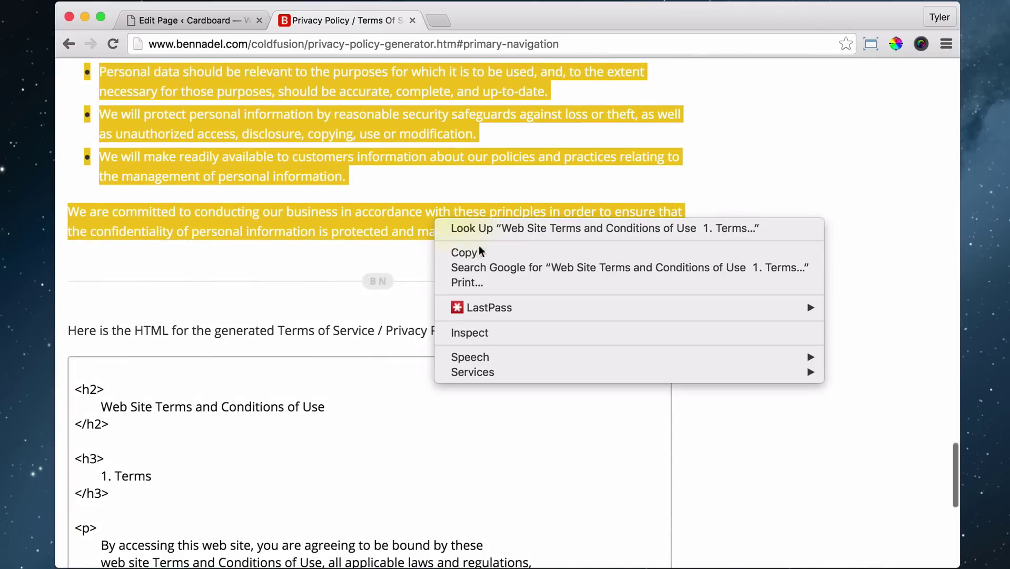
click(479, 246)
click(209, 21)
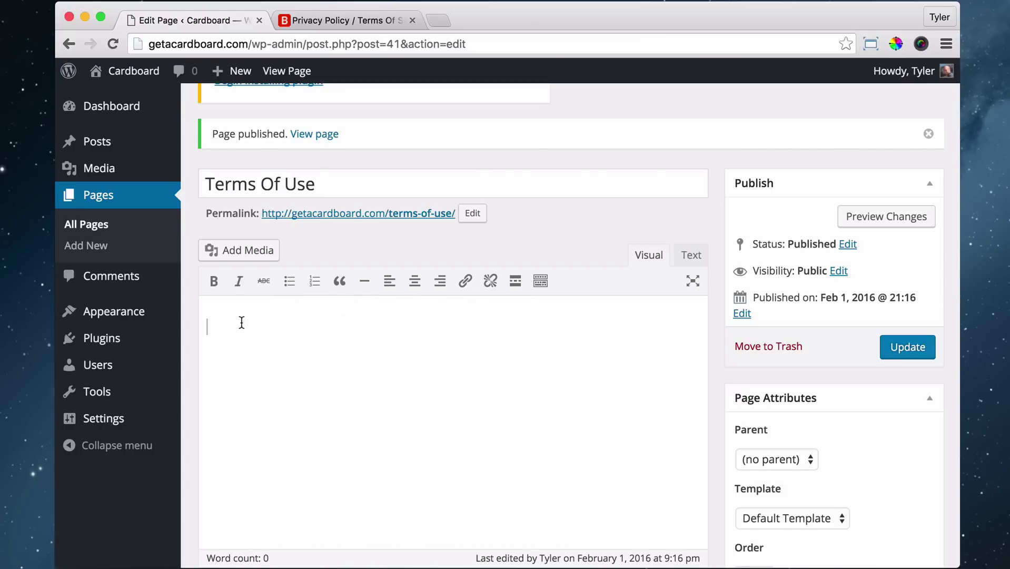
click(333, 19)
scroll(263, 158, up, 3)
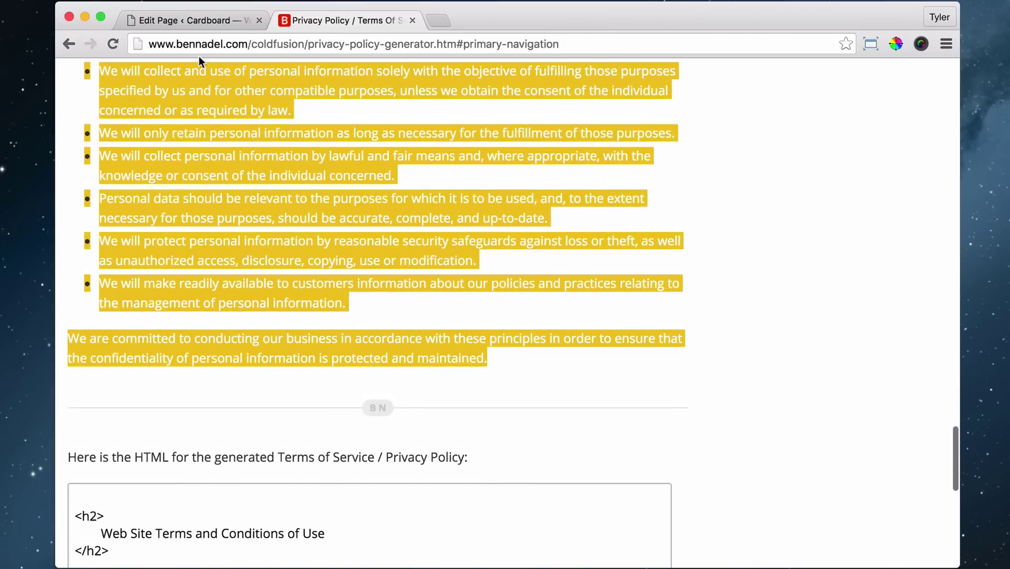
click(218, 20)
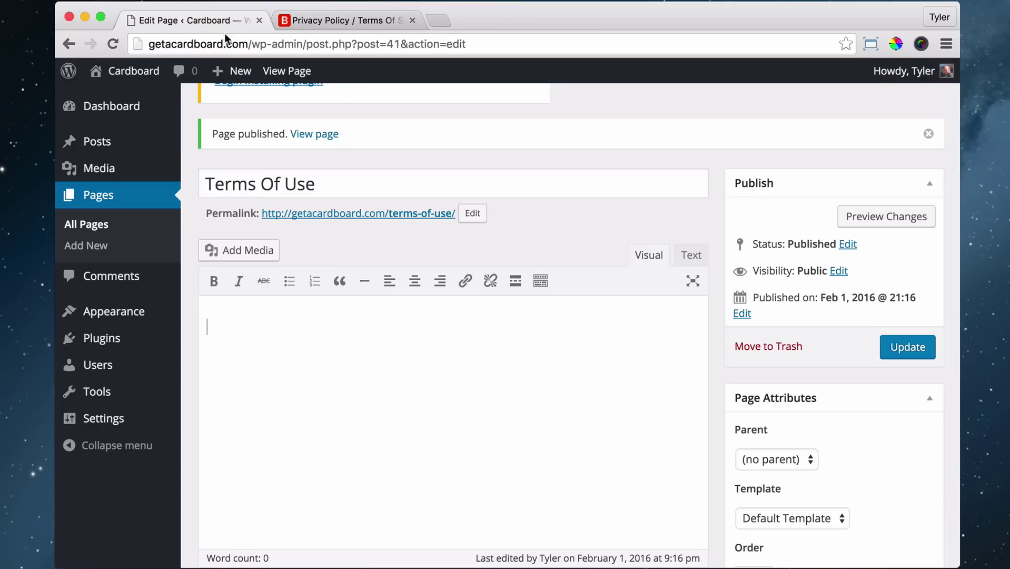
Turn on Paste as text and paste the copied terms into the empty page body.
click(540, 283)
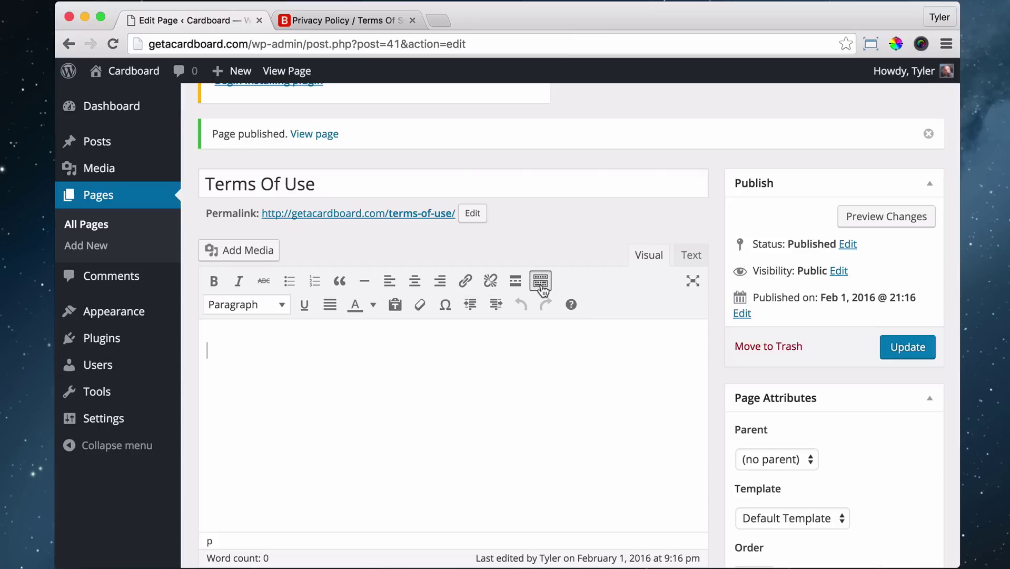
click(395, 305)
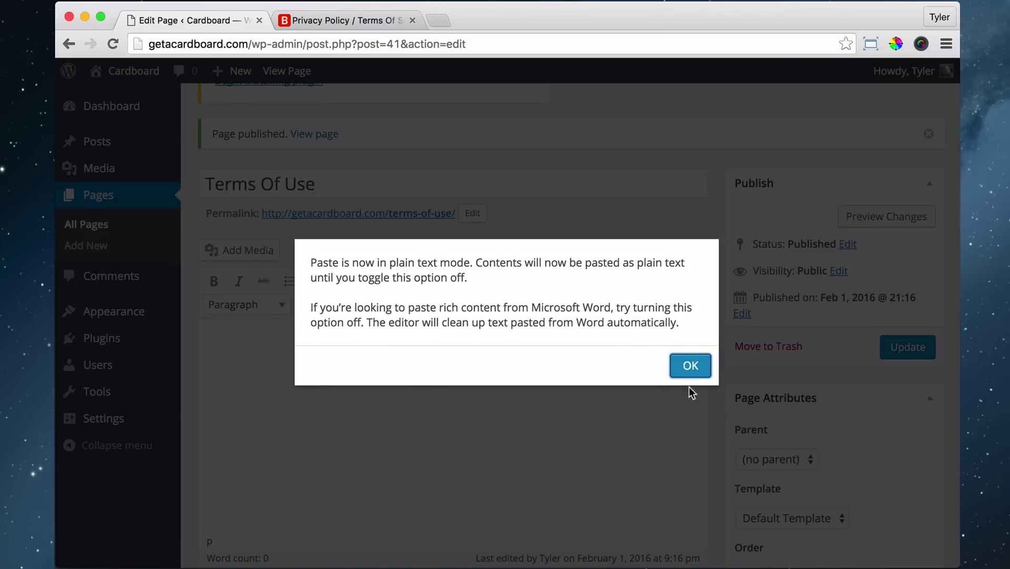
click(702, 372)
right_click(243, 352)
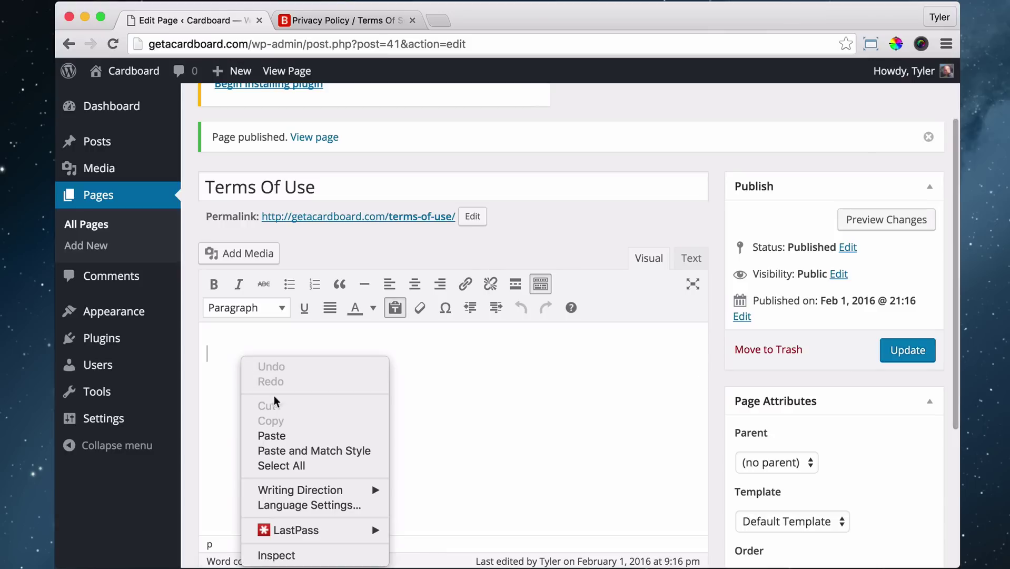
click(294, 441)
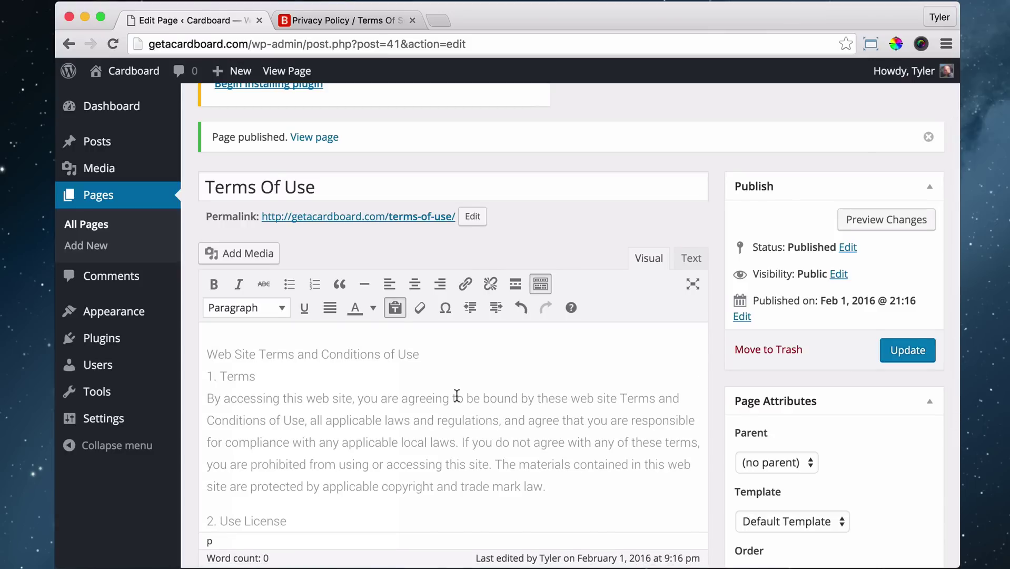
Scroll through the pasted terms, comparing them against the original generator page.
scroll(456, 395, down, 3)
scroll(456, 396, down, 15)
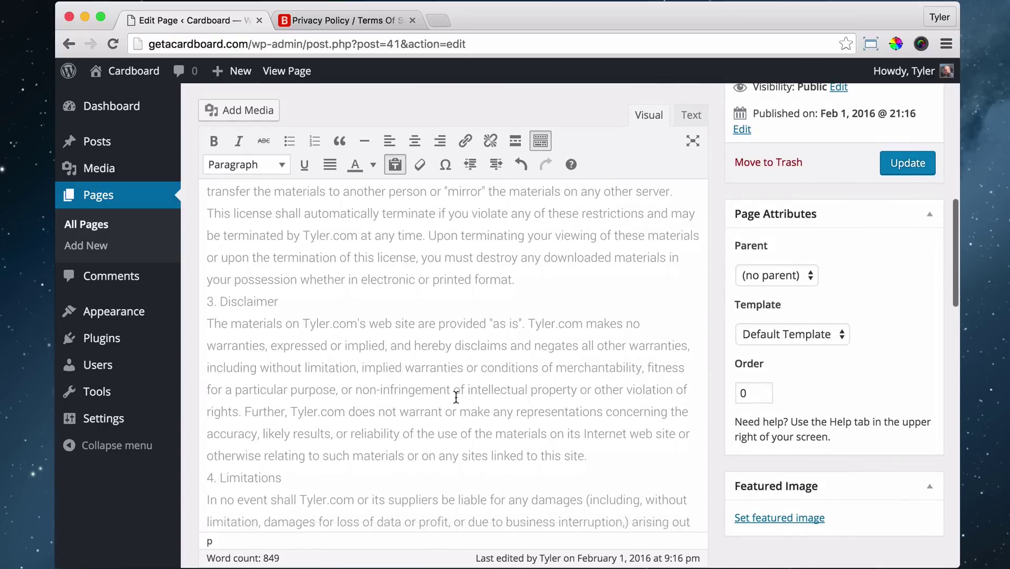
scroll(456, 397, down, 15)
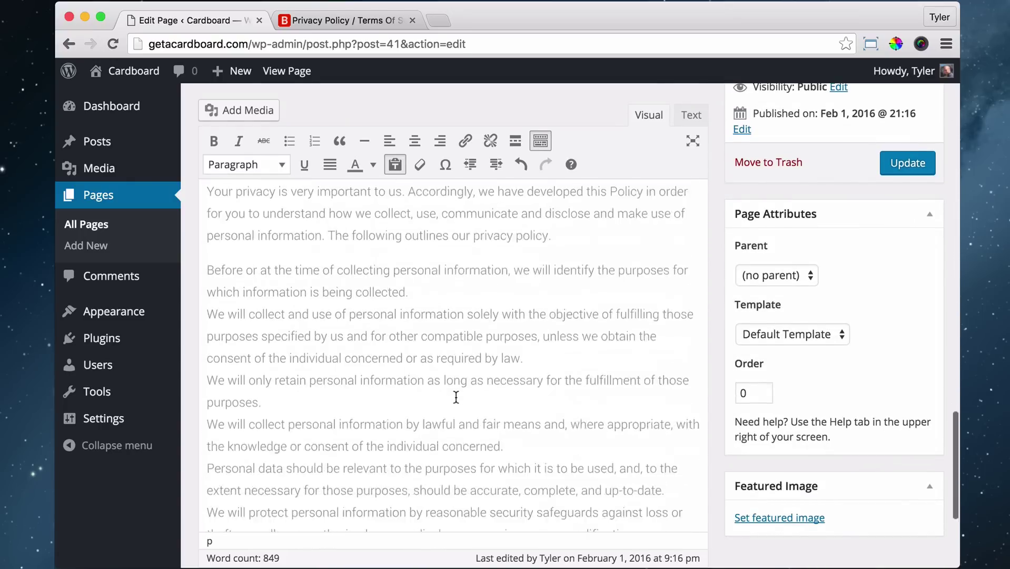
scroll(456, 398, down, 3)
scroll(348, 396, up, 15)
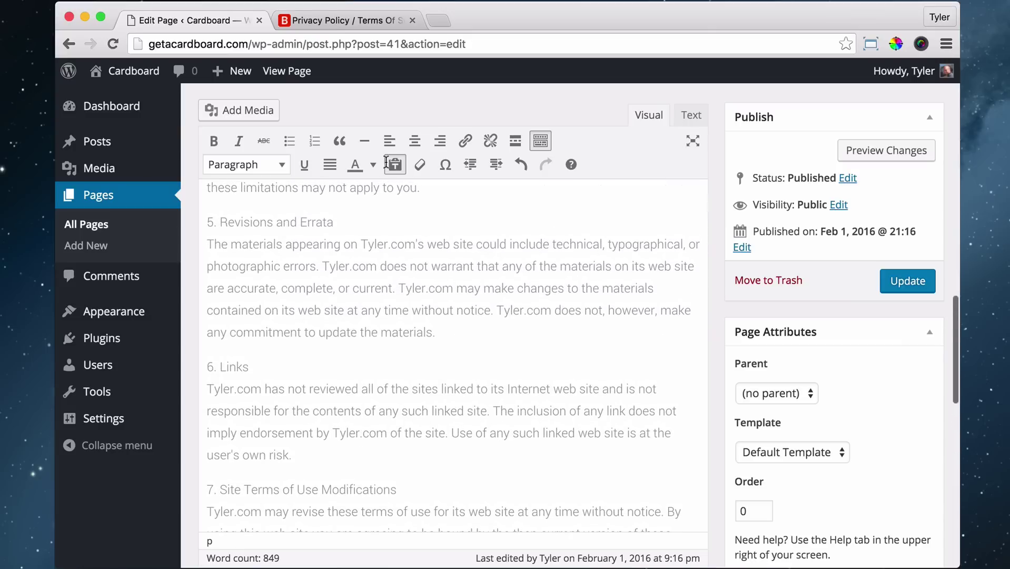
click(359, 16)
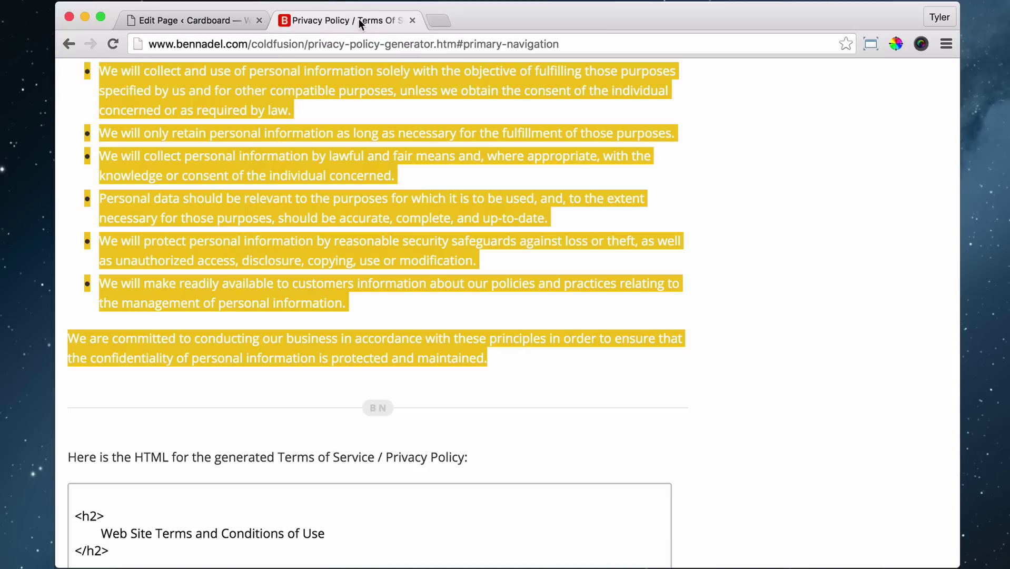
scroll(227, 201, up, 5)
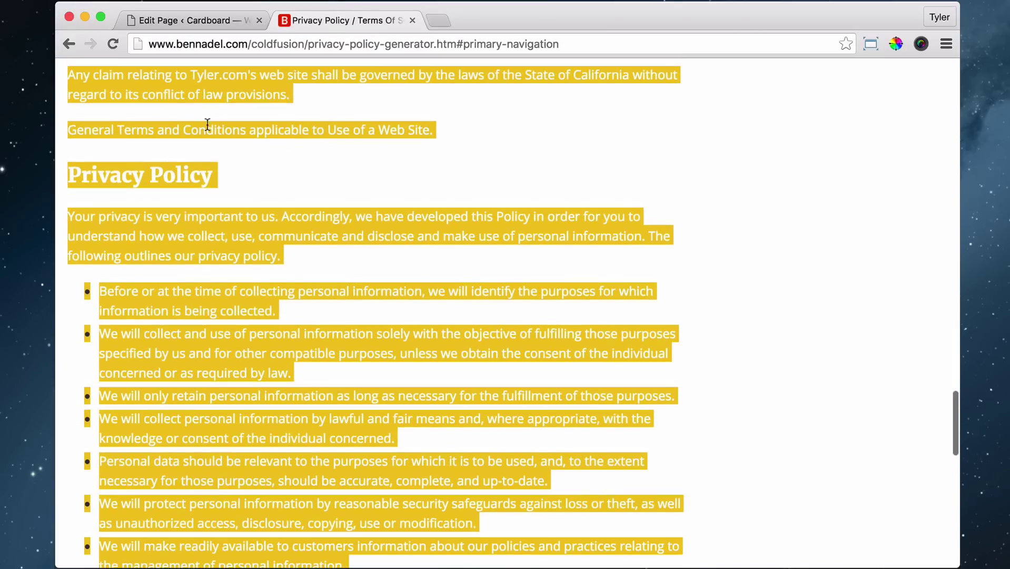
scroll(221, 109, up, 3)
click(215, 22)
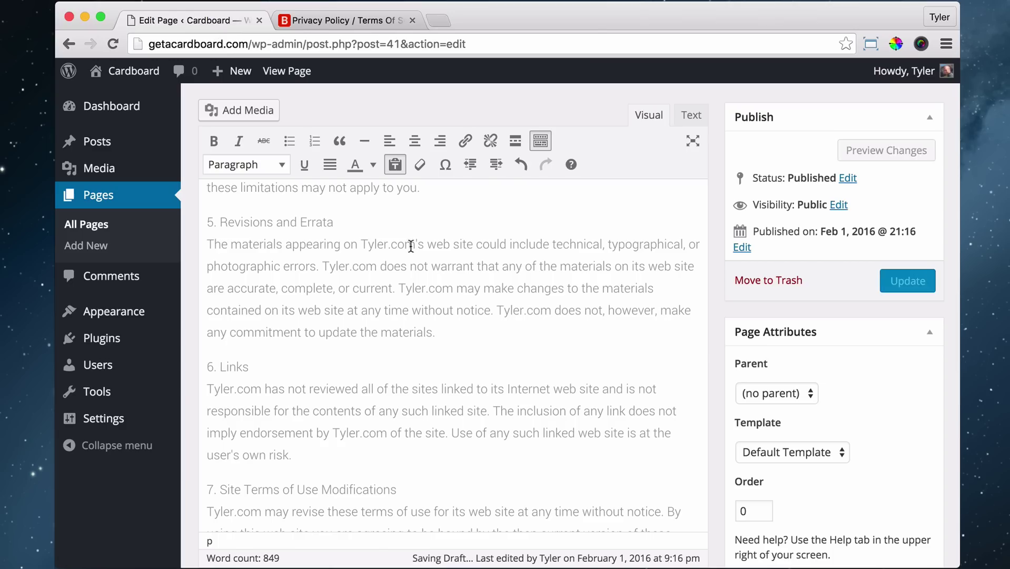
click(342, 20)
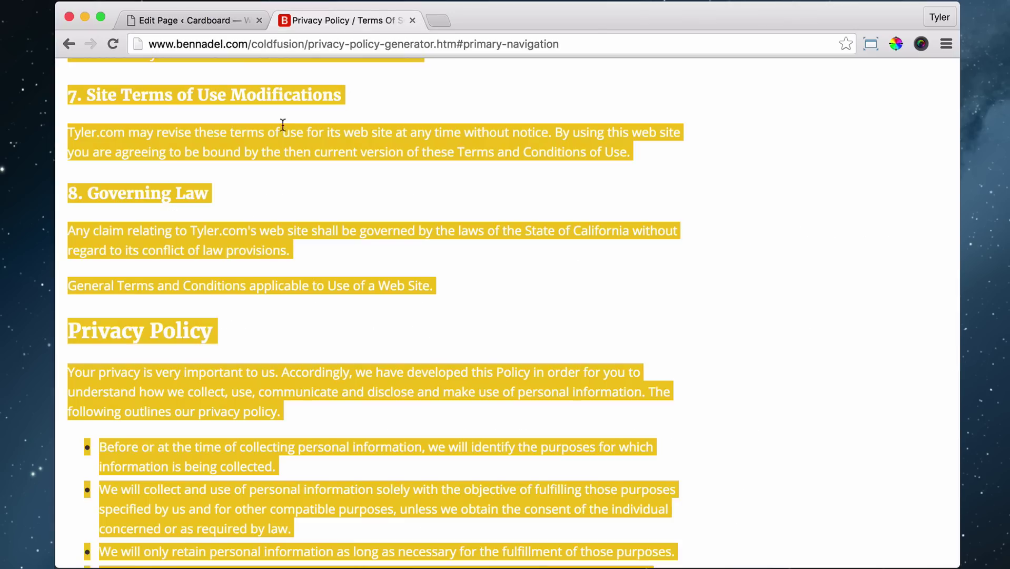
click(197, 20)
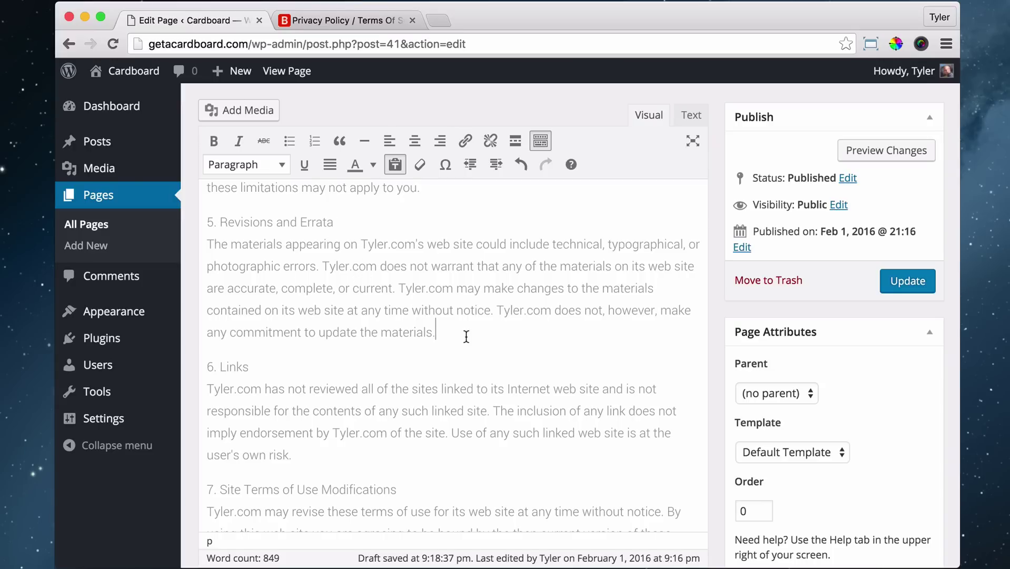
scroll(445, 337, up, 15)
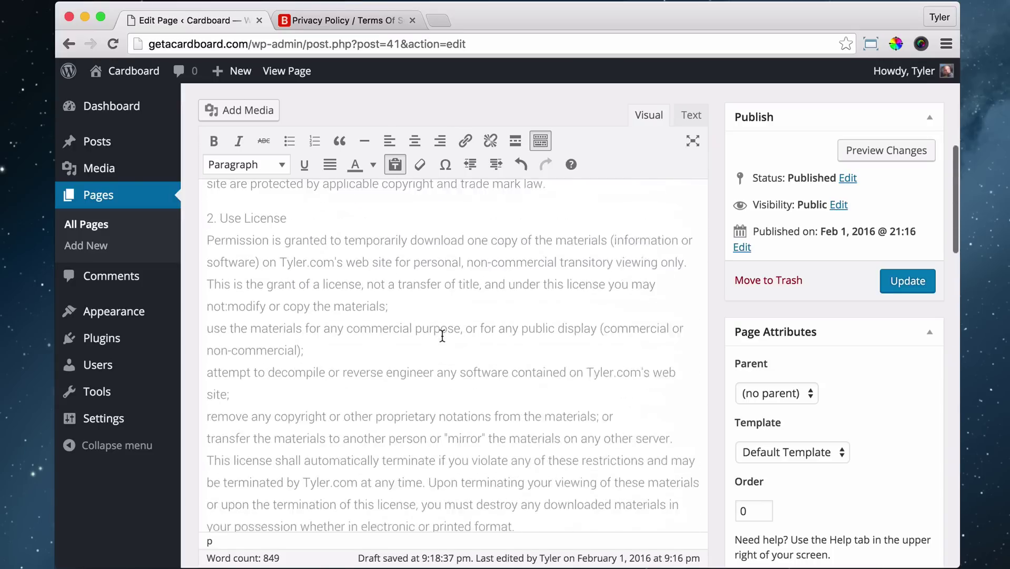
scroll(439, 337, down, 2)
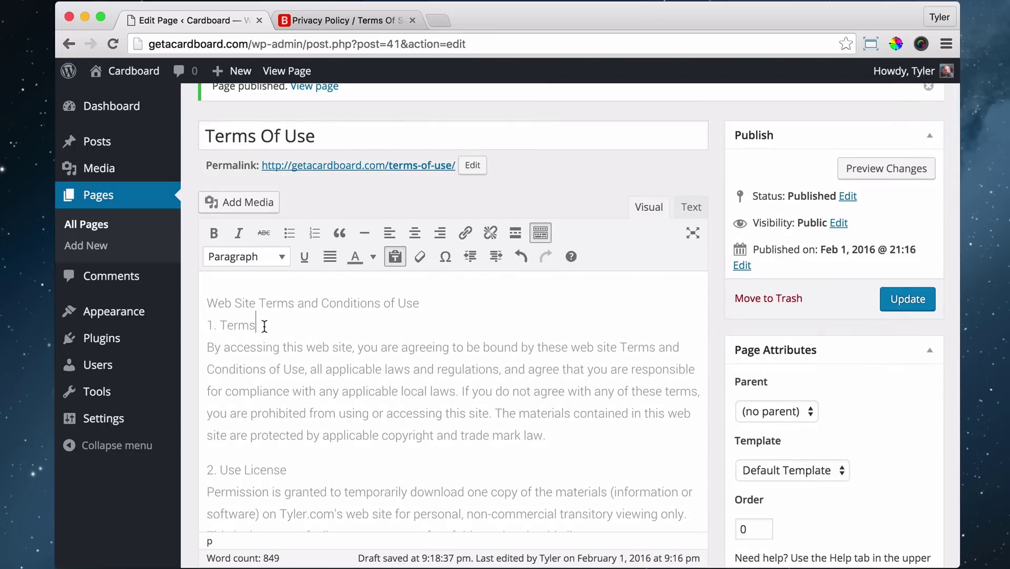
Format the '1. Terms' line as Heading 3.
drag(265, 325, 185, 331)
click(279, 258)
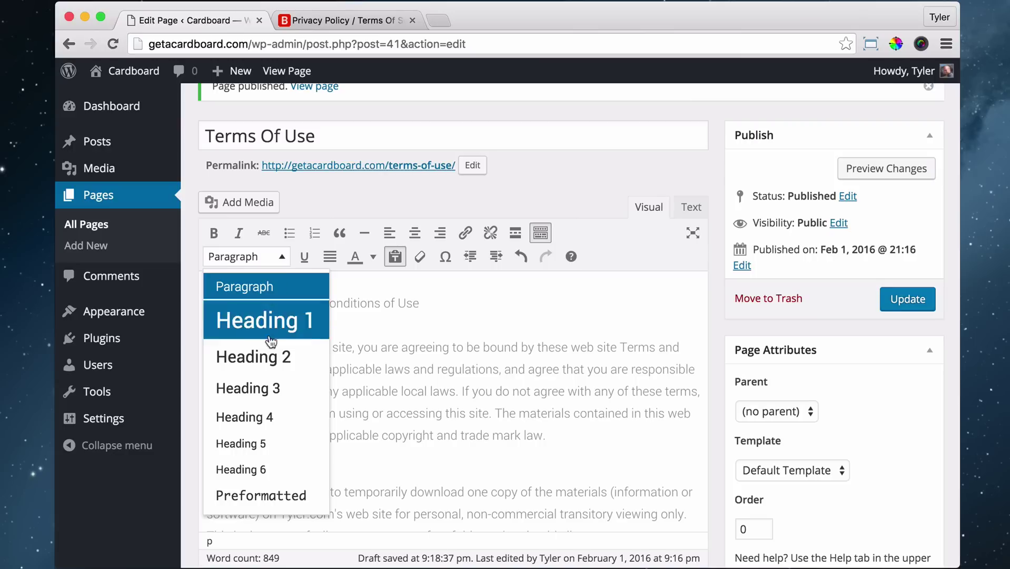
click(257, 390)
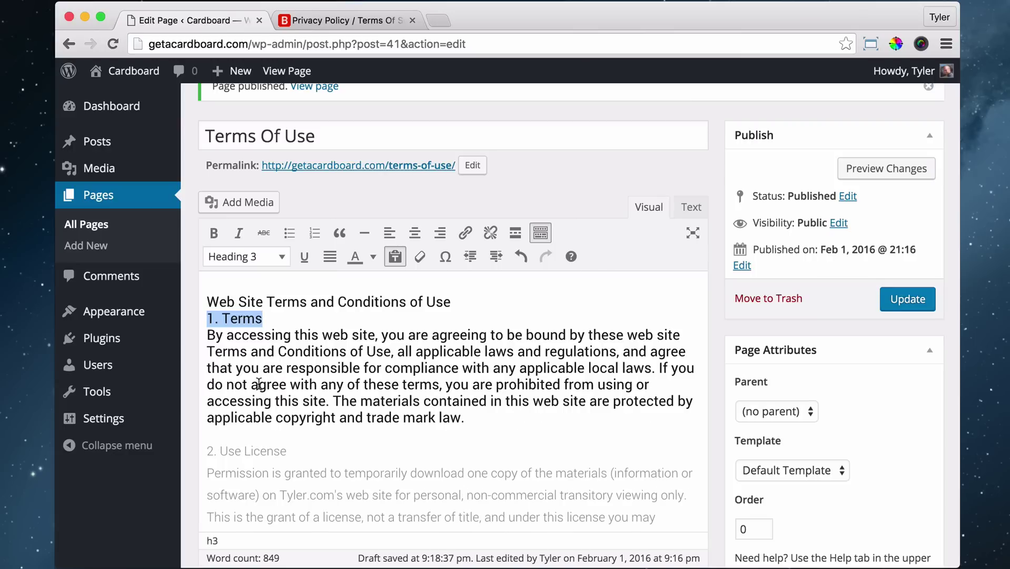
click(275, 316)
scroll(374, 387, down, 3)
Add blank lines around '2. Use License' and make it a Heading 2.
click(293, 383)
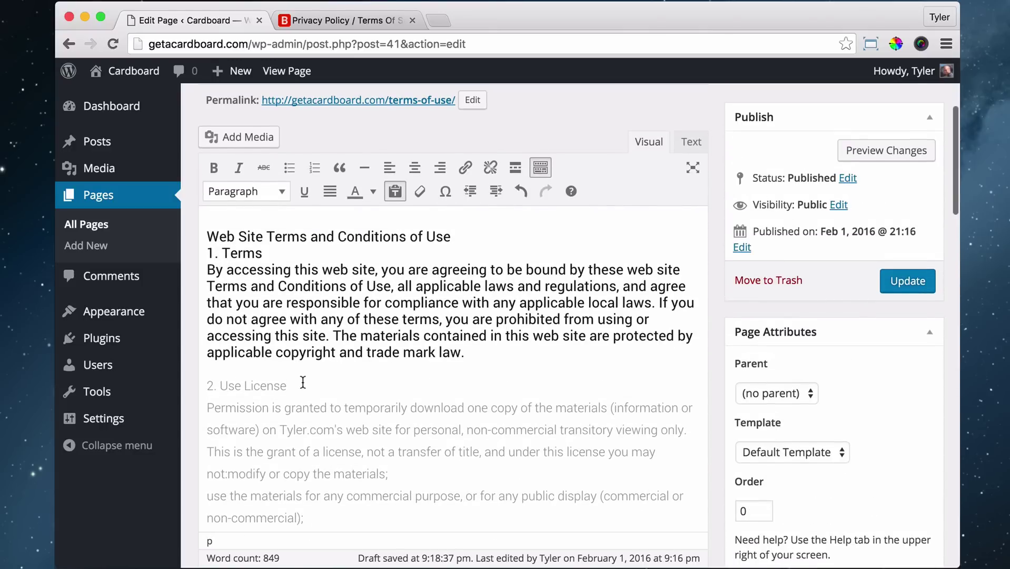
key(Return)
click(492, 323)
key(Return)
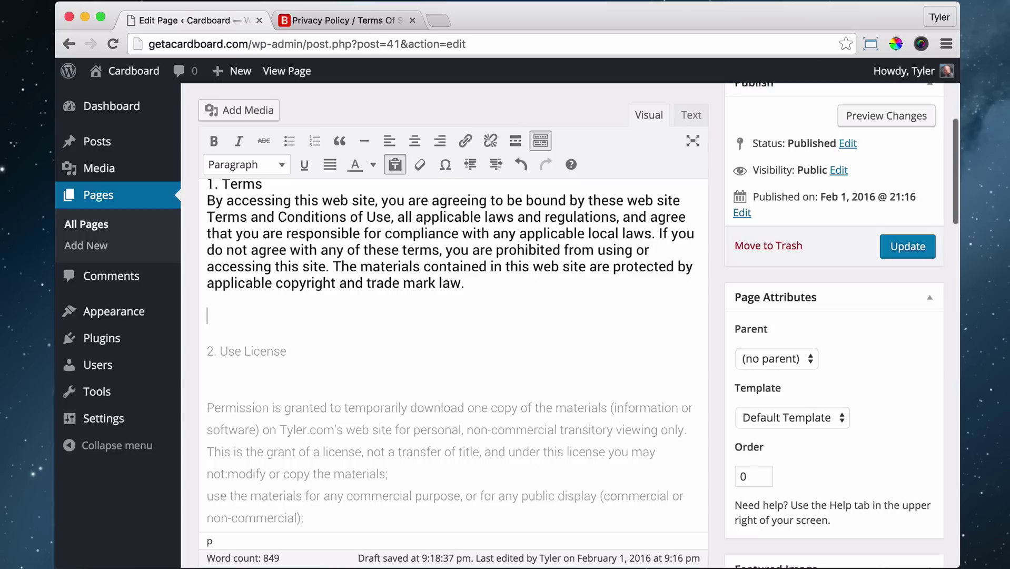
click(260, 171)
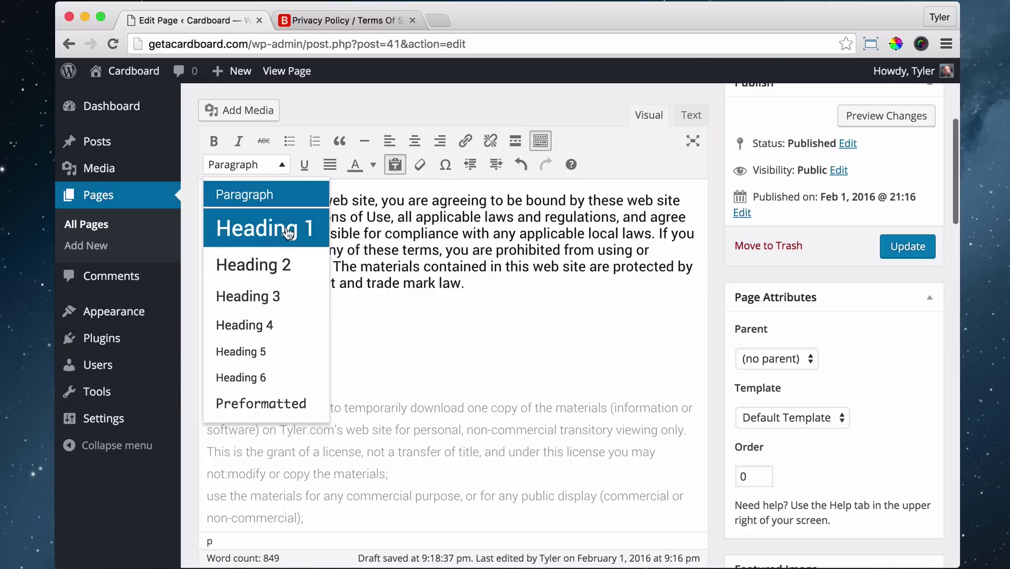
click(287, 269)
click(335, 361)
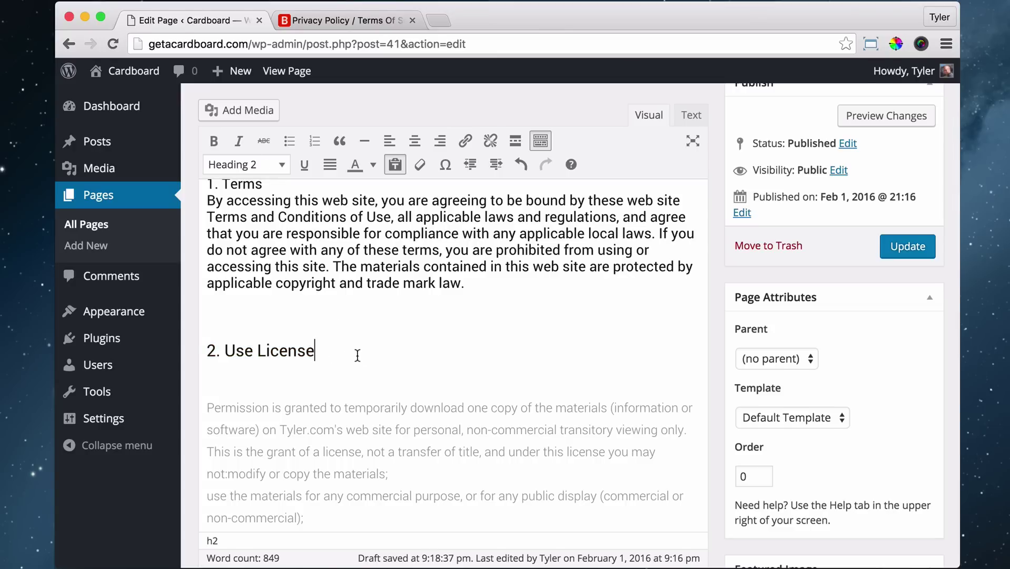
scroll(359, 304, down, 5)
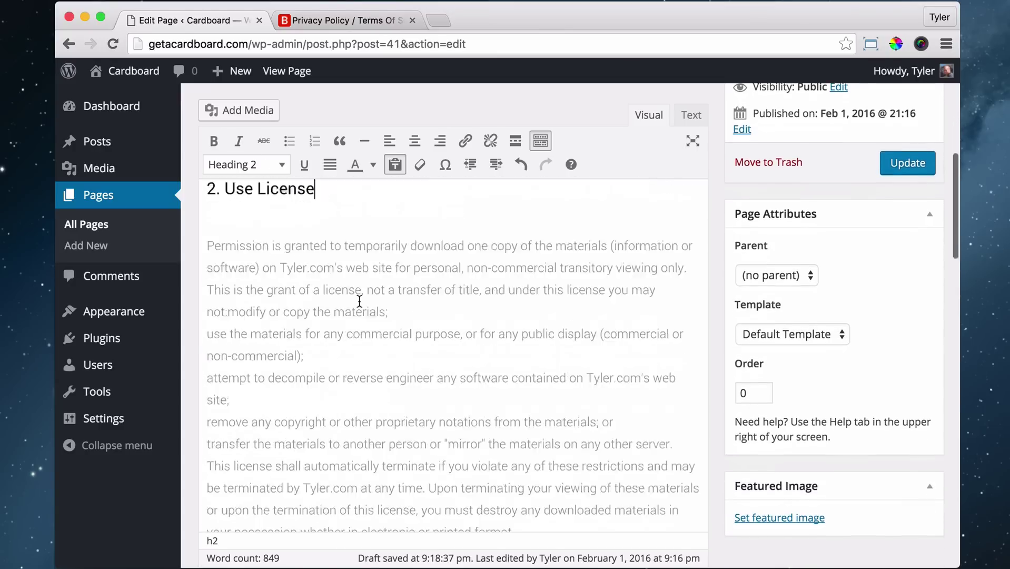
click(355, 309)
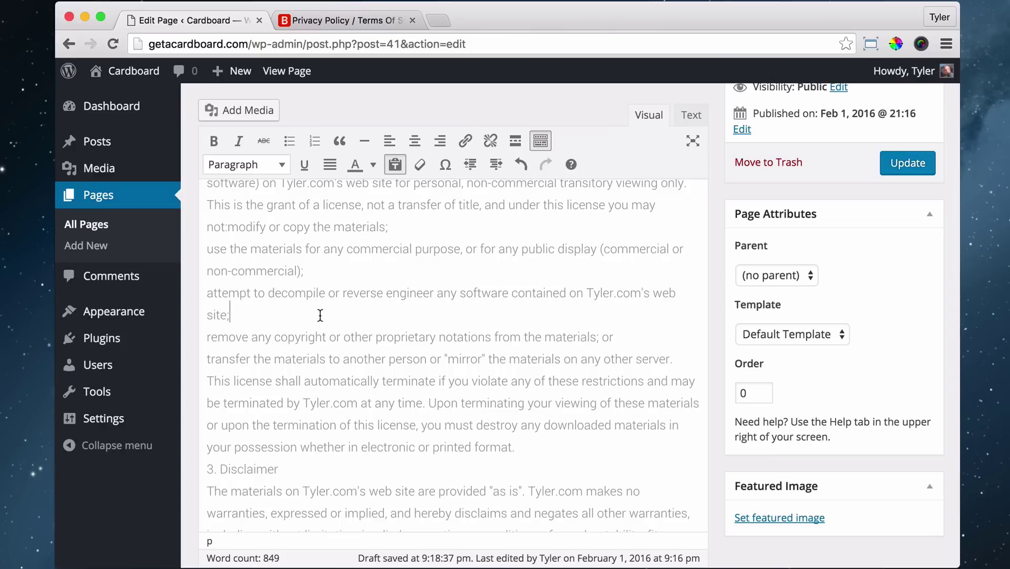
Select and delete all pasted page content, then switch the editor to Text (HTML) mode.
key(super+a)
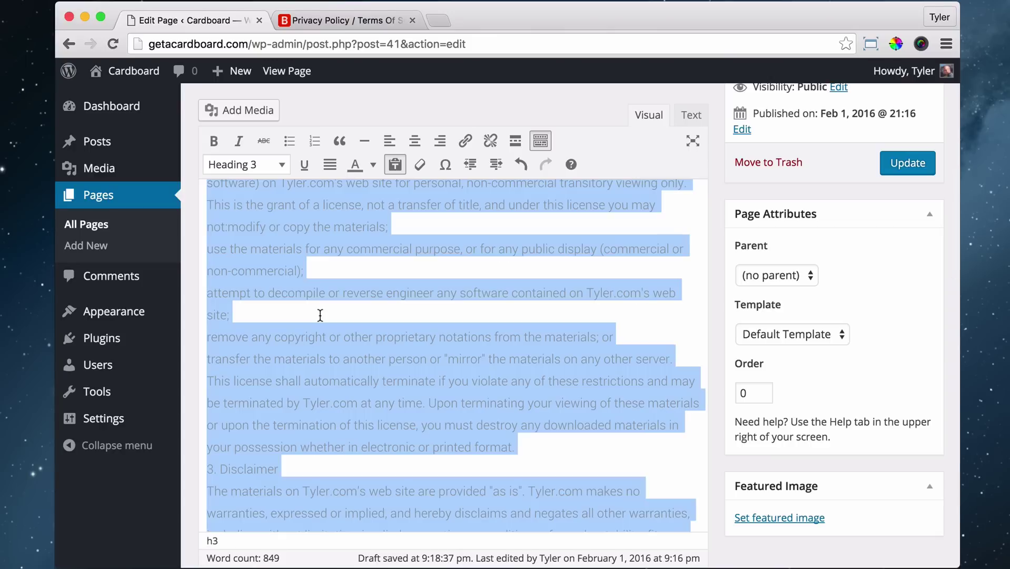
key(BackSpace)
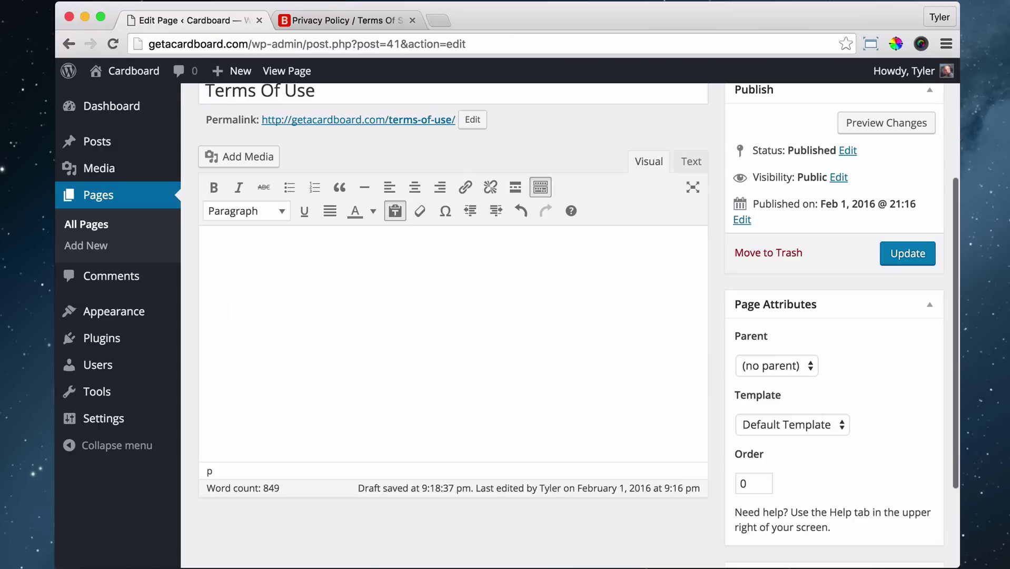
scroll(391, 202, up, 3)
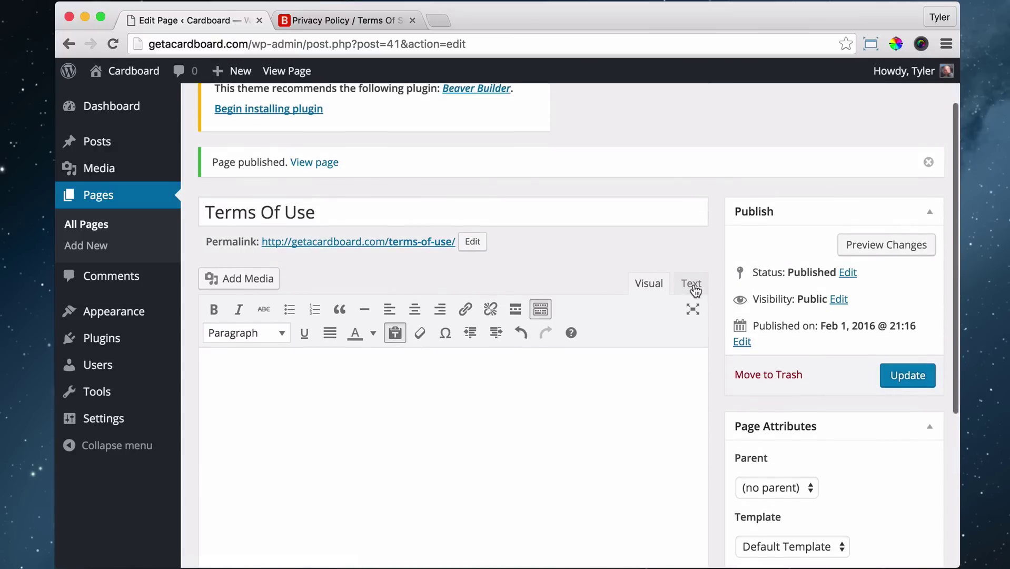
click(692, 285)
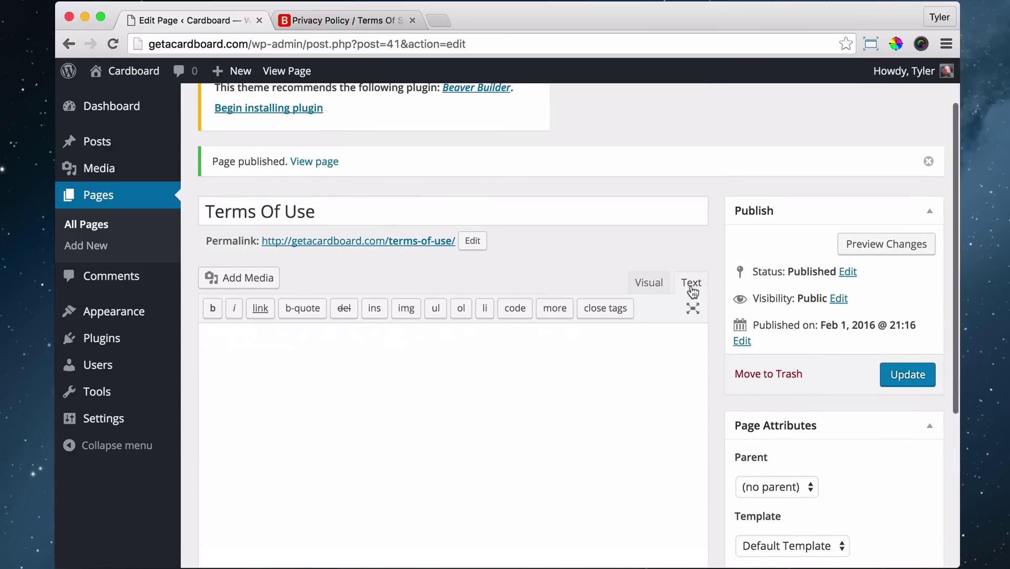
Locate the generated HTML box on the generator page and start selecting its code.
click(322, 19)
scroll(441, 311, down, 2)
scroll(442, 311, down, 10)
scroll(442, 305, down, 3)
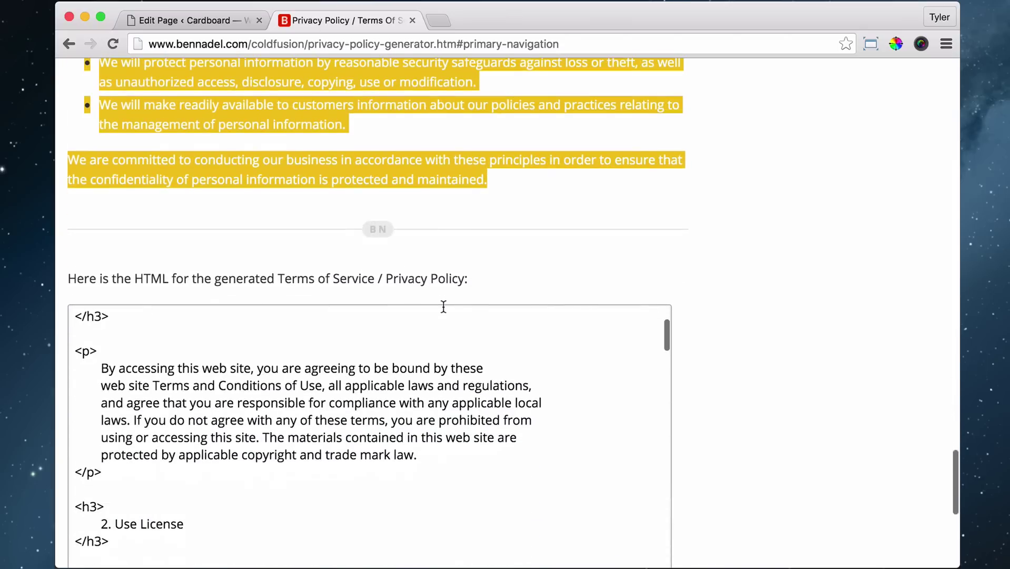
scroll(438, 311, up, 2)
scroll(158, 345, up, 4)
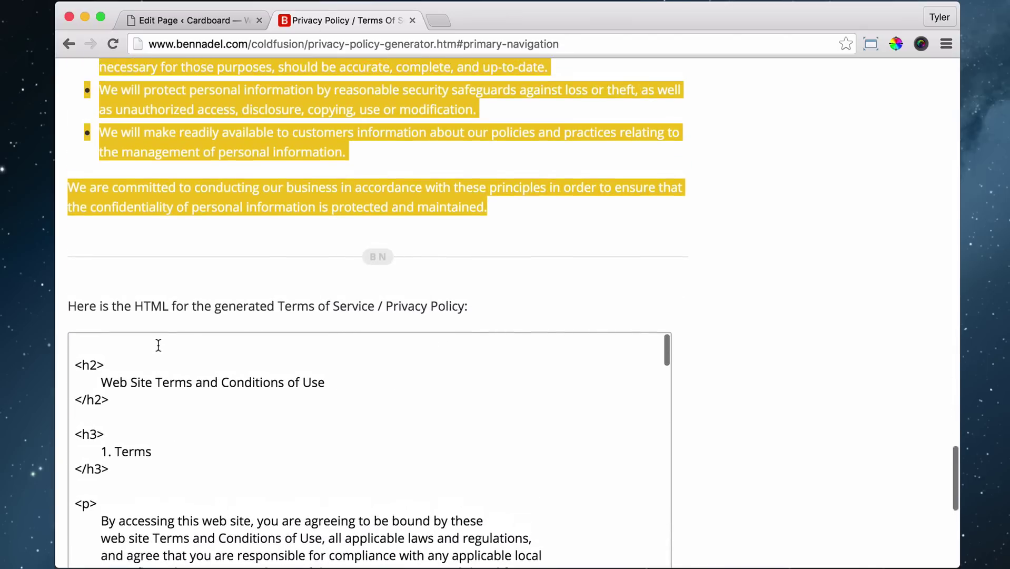
click(103, 354)
drag(103, 354, 364, 566)
key(super+a)
scroll(315, 355, down, 15)
click(659, 165)
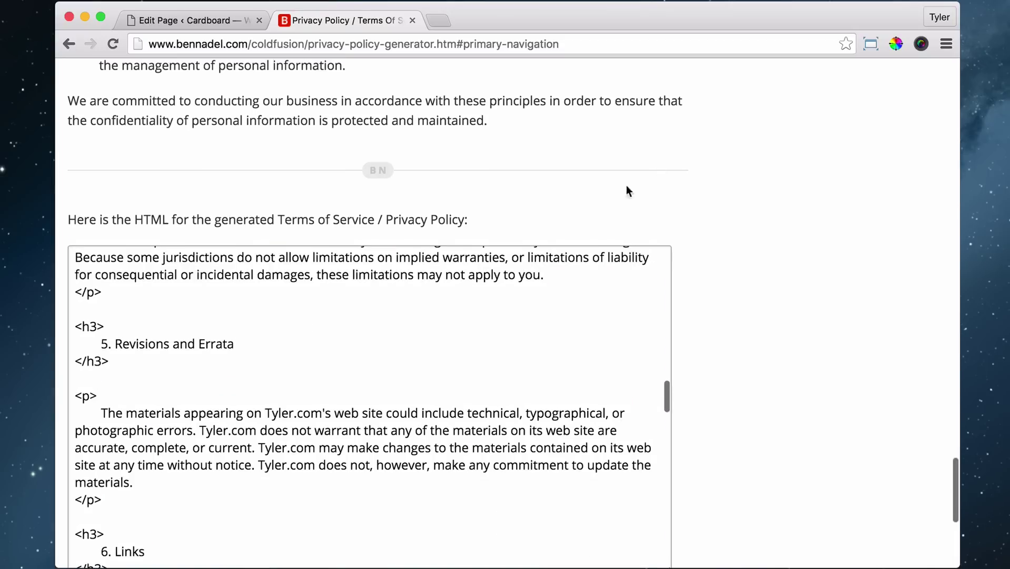
Select all of the generated HTML code and copy it.
click(280, 325)
key(super+a)
scroll(218, 282, up, 1)
right_click(218, 281)
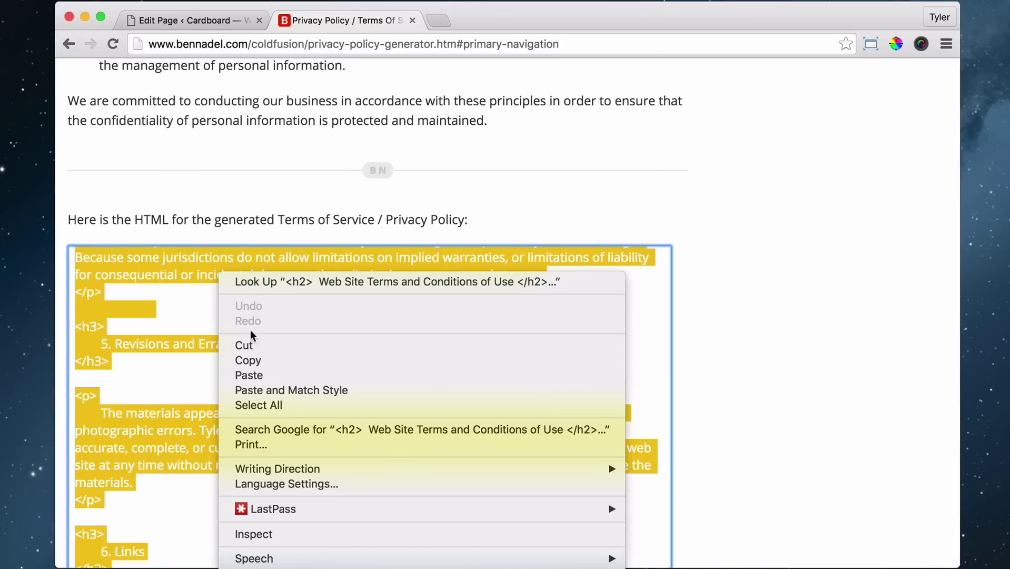
click(255, 361)
Paste the generated HTML into the empty Text editor and switch back to Visual view.
click(201, 16)
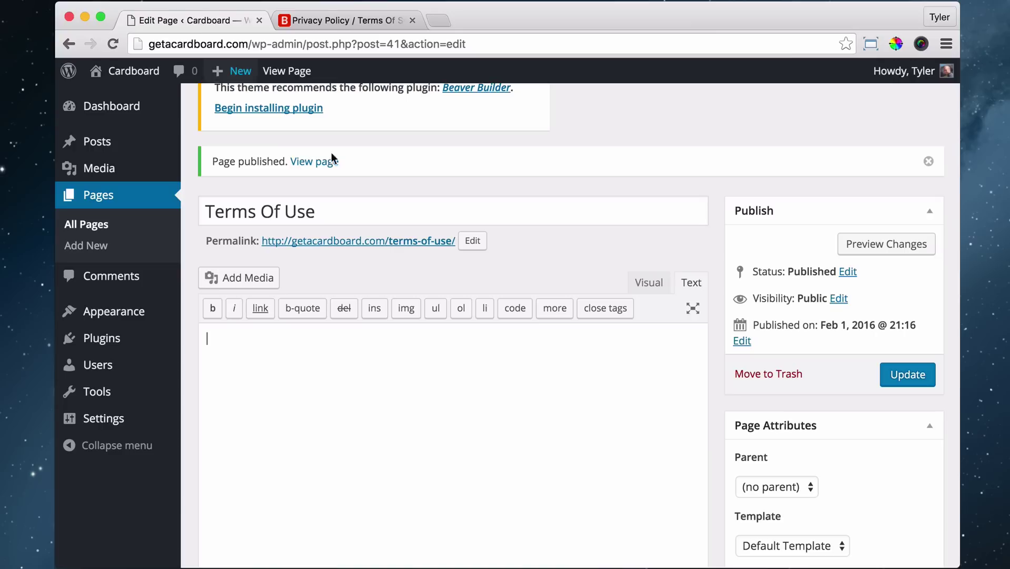
right_click(258, 363)
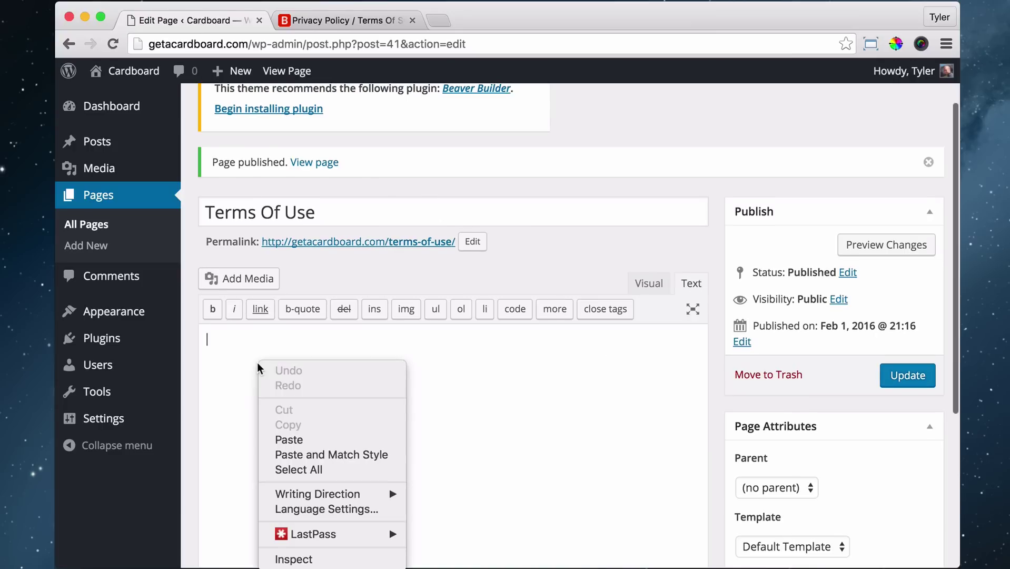
click(306, 441)
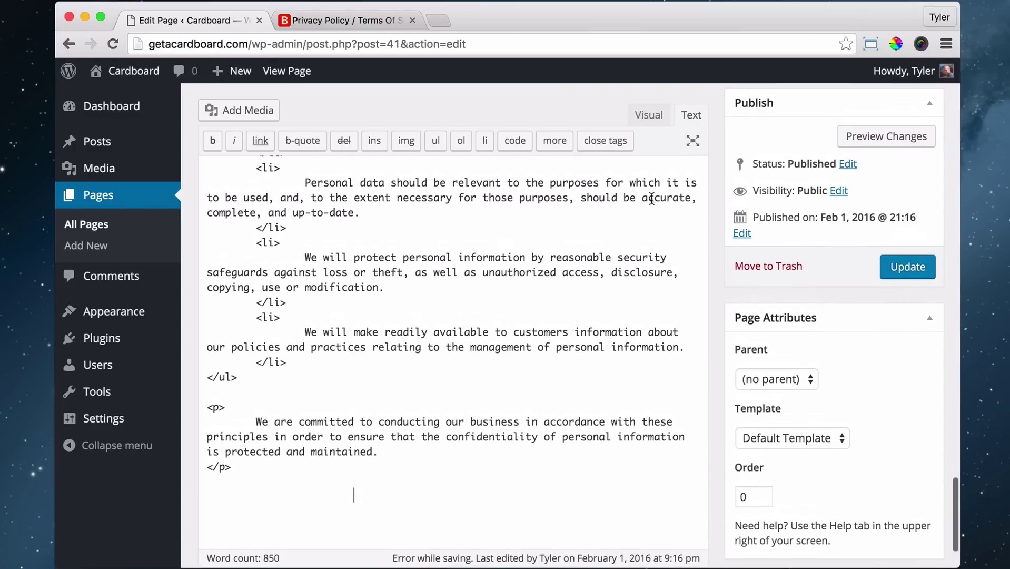
click(651, 115)
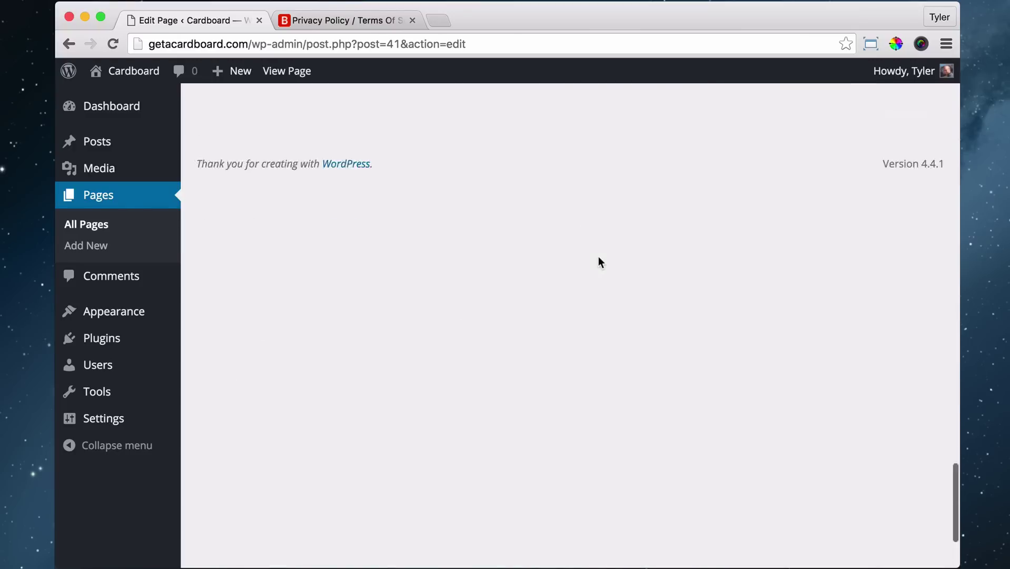
scroll(598, 255, up, 10)
scroll(599, 261, up, 15)
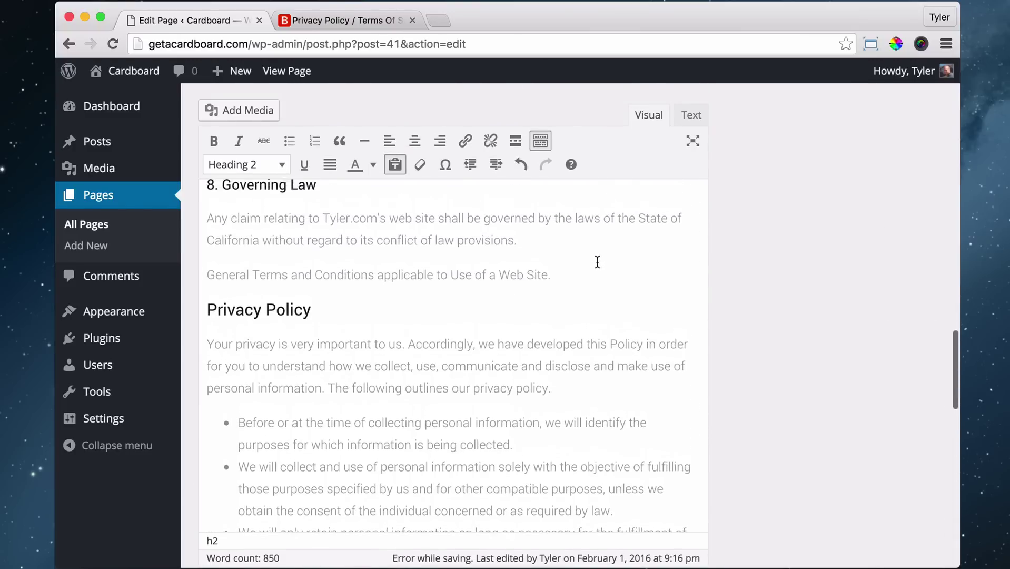
scroll(585, 262, up, 15)
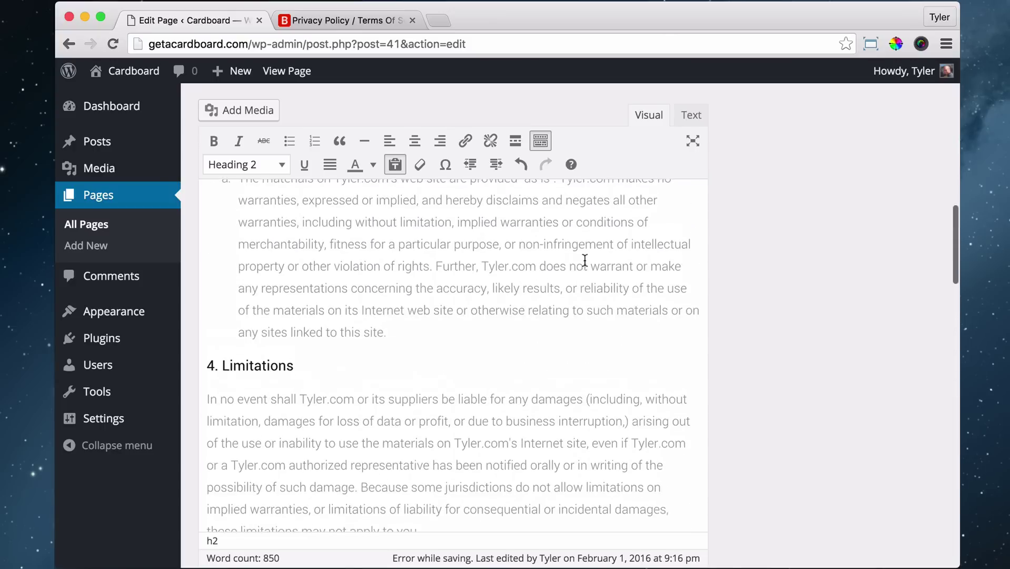
scroll(577, 261, up, 5)
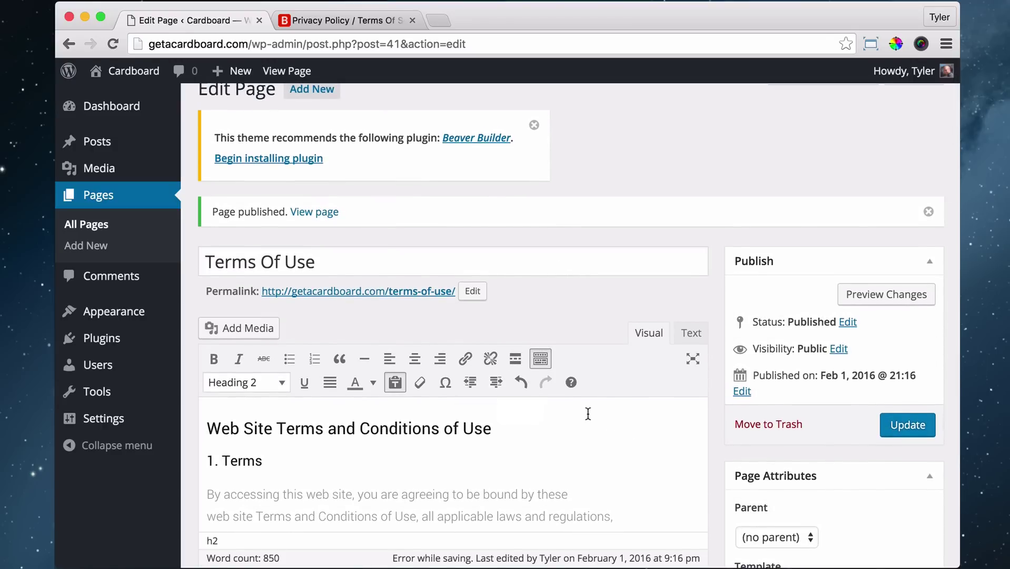
Toggle the second formatting toolbar row off and on, leaving it shown.
click(541, 360)
click(541, 361)
click(541, 361)
click(540, 361)
click(540, 362)
click(541, 362)
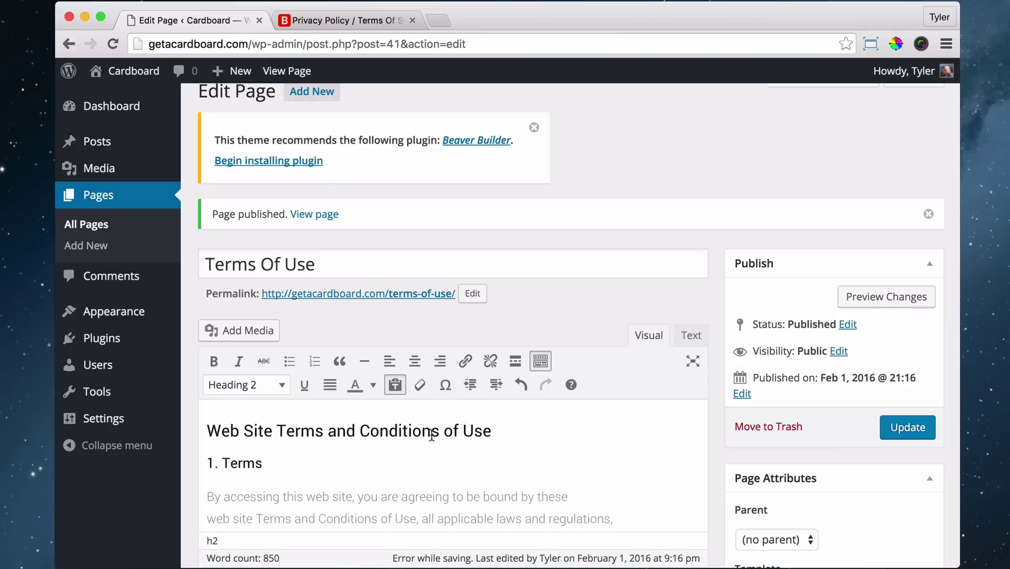
scroll(545, 436, down, 3)
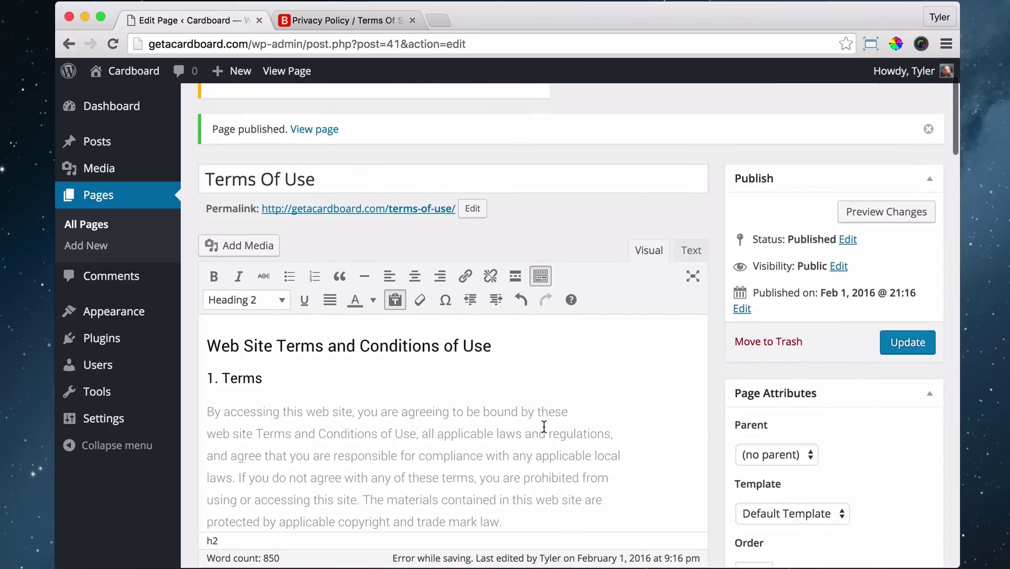
scroll(474, 316, up, 2)
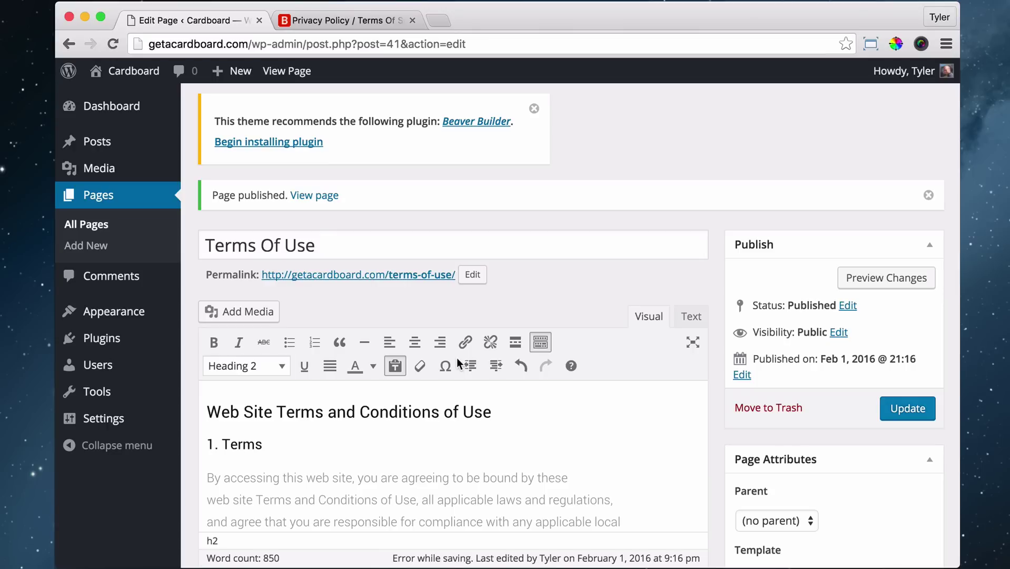
Centre the 'Web Site Terms and Conditions of Use' heading, add a line below, keep '1. Terms' left-aligned.
triple_click(316, 411)
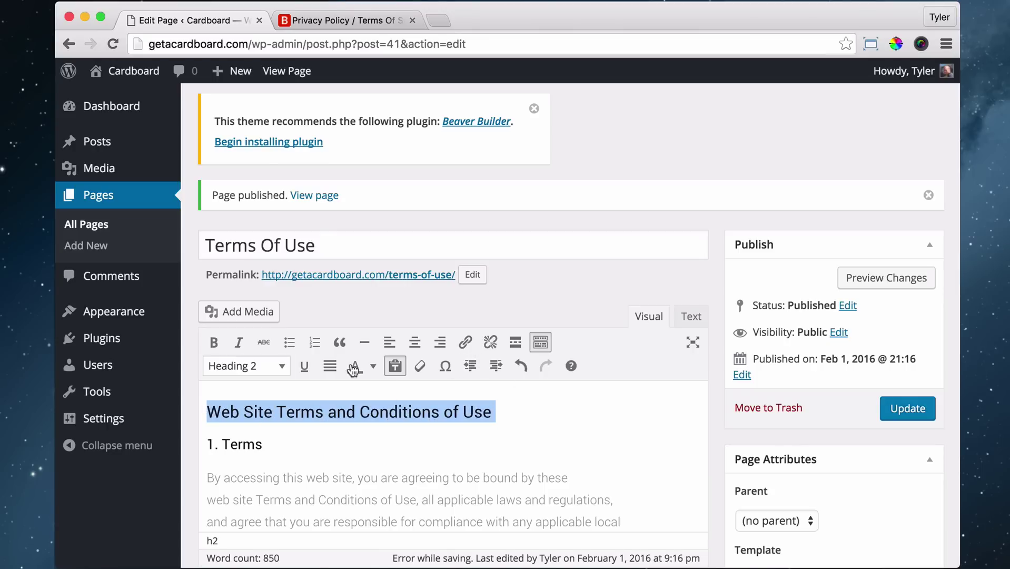
click(415, 343)
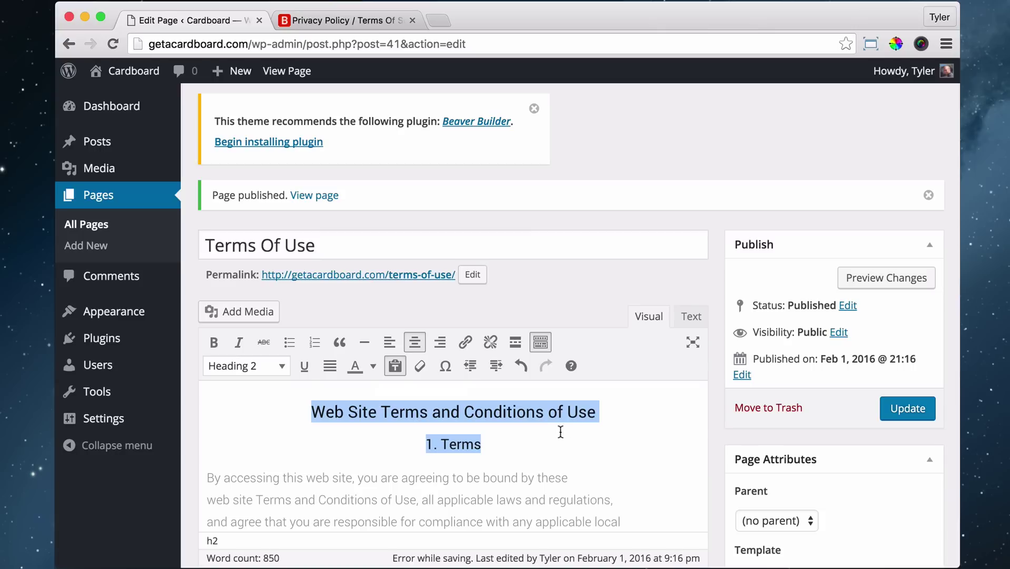
click(621, 413)
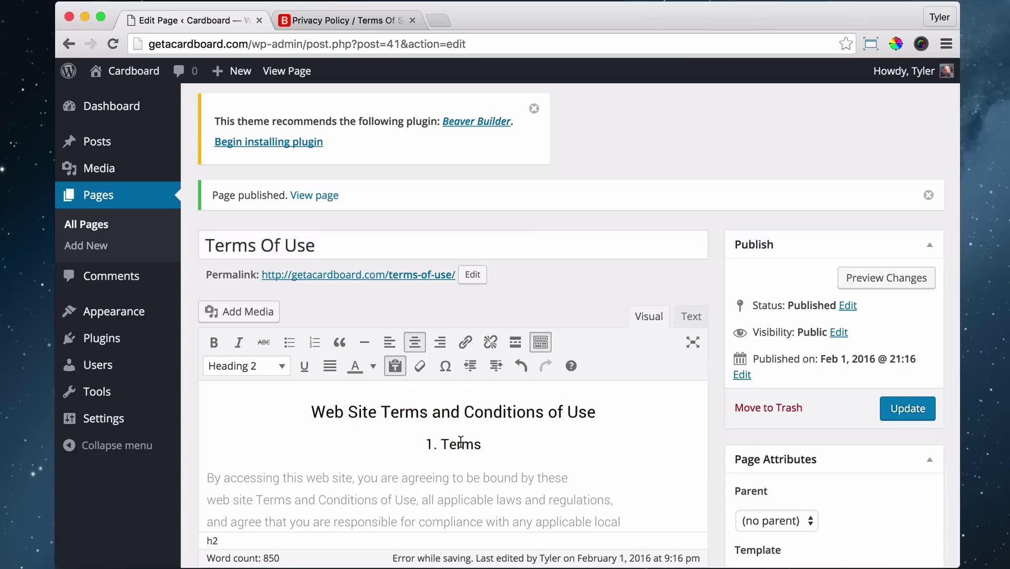
key(Return)
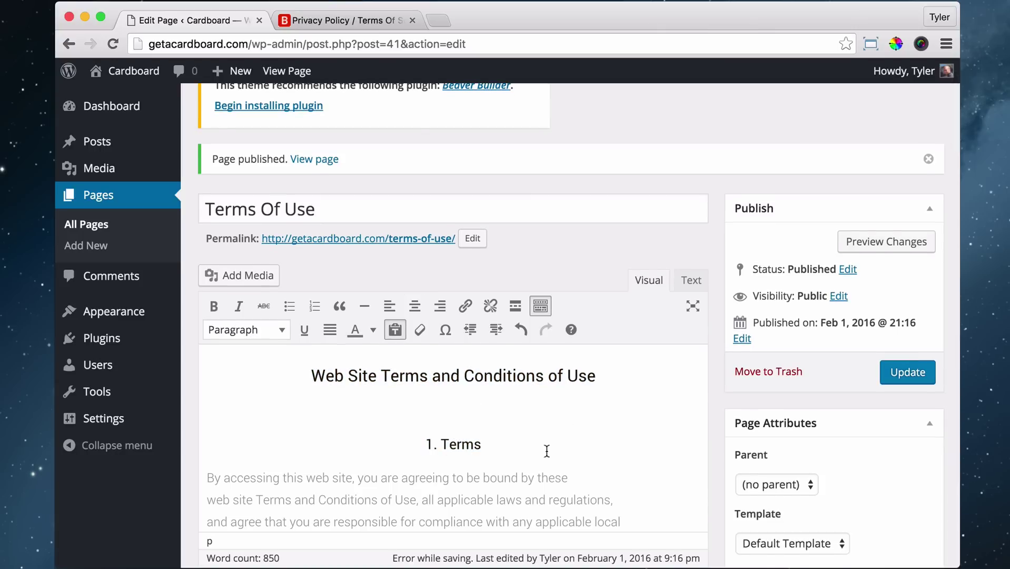
triple_click(461, 445)
click(389, 306)
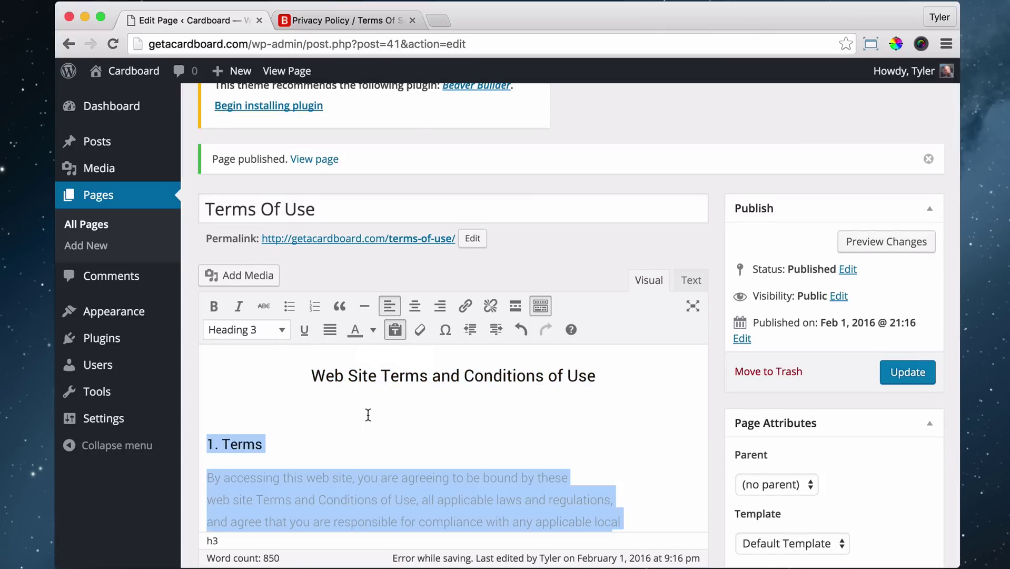
key(Left)
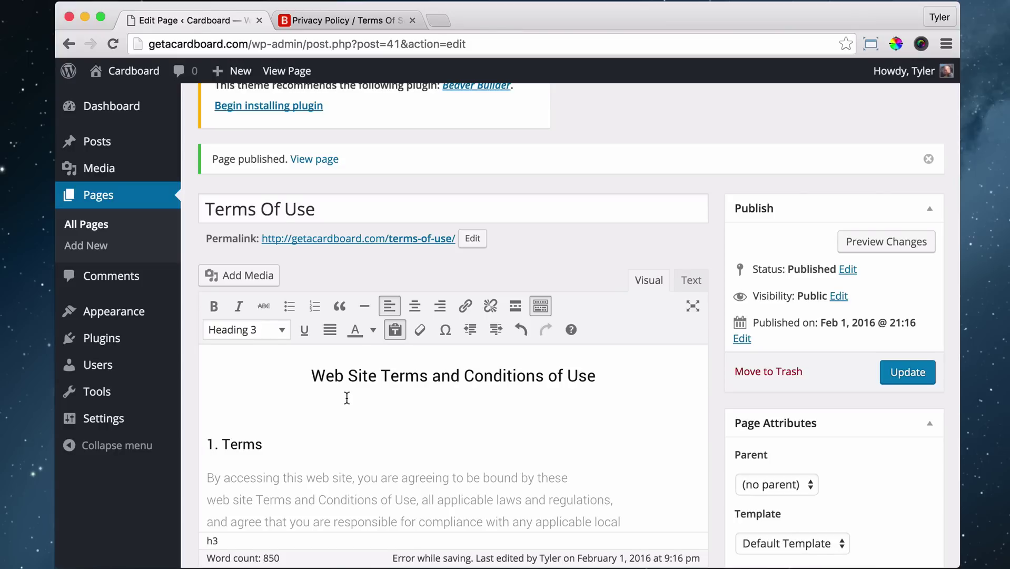
scroll(347, 398, down, 3)
scroll(369, 369, up, 2)
Underline the main heading and add a blank Paragraph line above it.
double_click(401, 341)
click(401, 341)
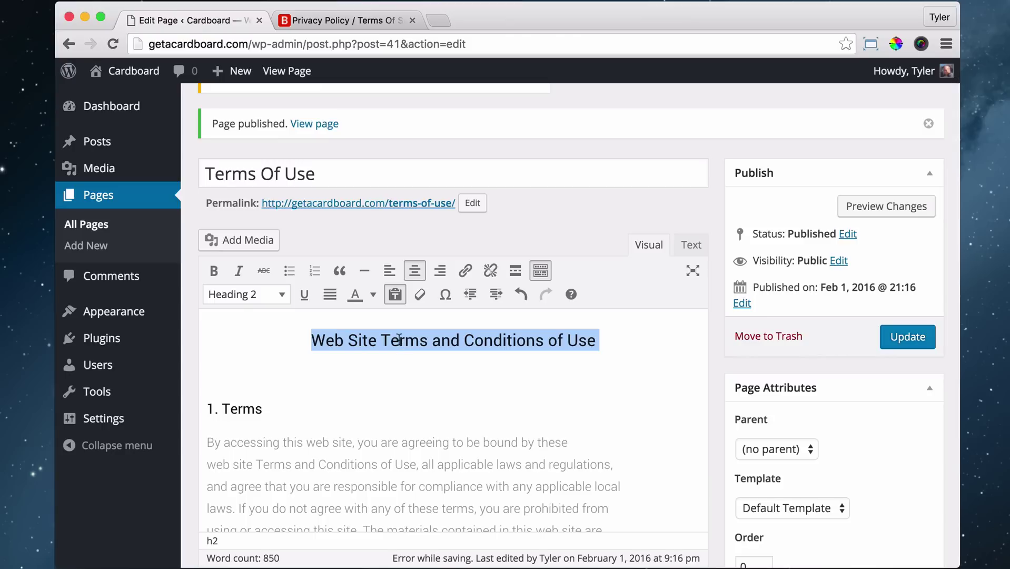
click(304, 294)
click(399, 376)
click(309, 341)
key(Return)
key(Up)
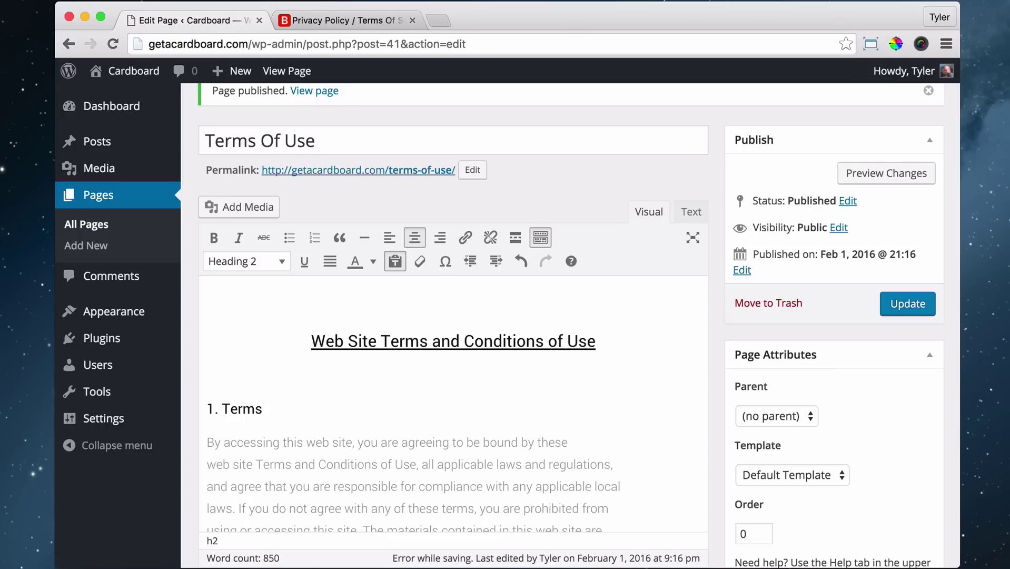
click(271, 261)
click(268, 291)
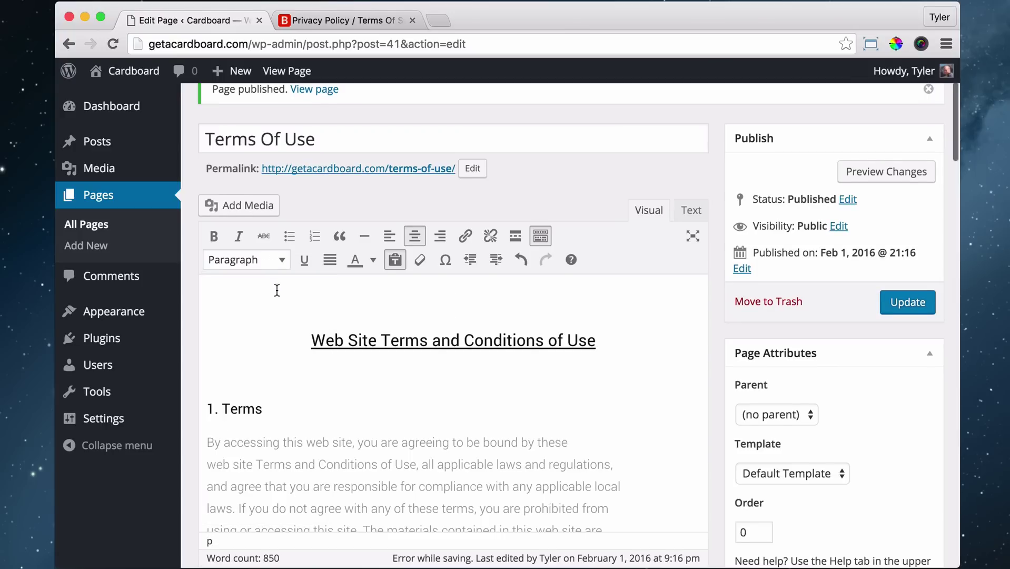
Add blank lines after the Use License list and before '5. Revisions and Errata'.
scroll(299, 360, down, 5)
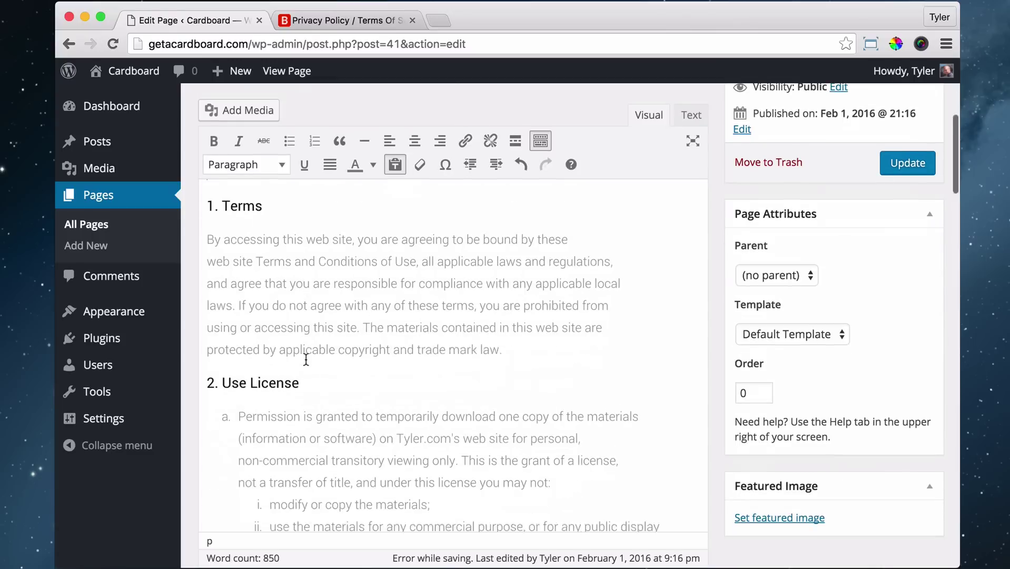
scroll(304, 359, down, 1)
click(539, 270)
scroll(532, 274, down, 4)
scroll(518, 293, down, 1)
click(686, 366)
key(Return)
key(Return)
scroll(632, 363, down, 2)
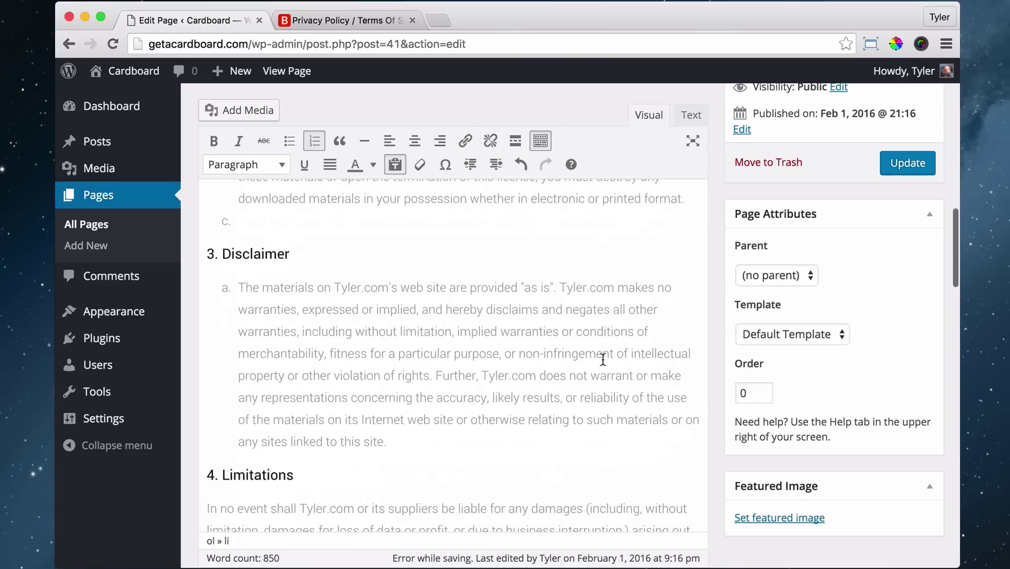
scroll(580, 356, down, 1)
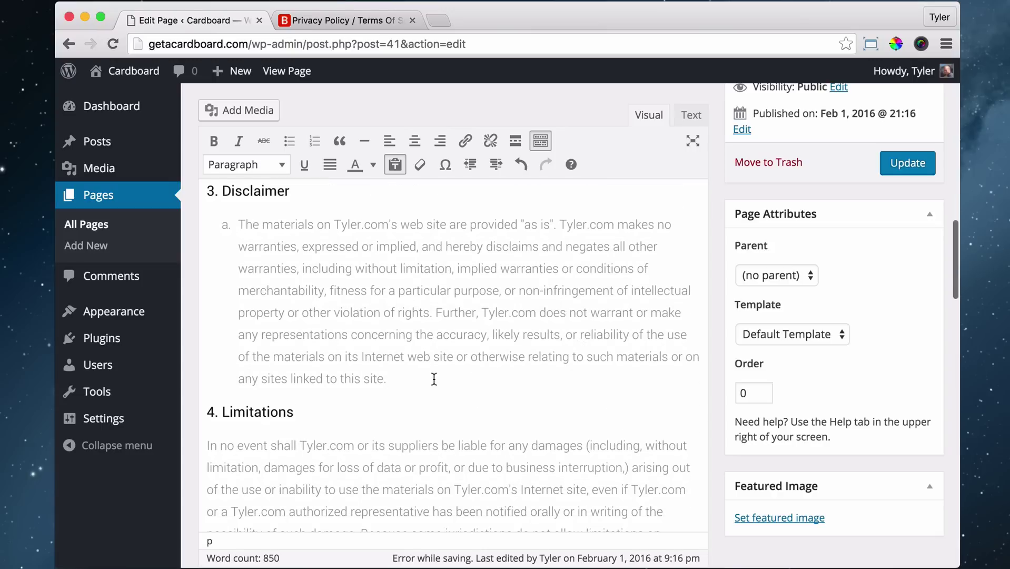
scroll(434, 379, down, 3)
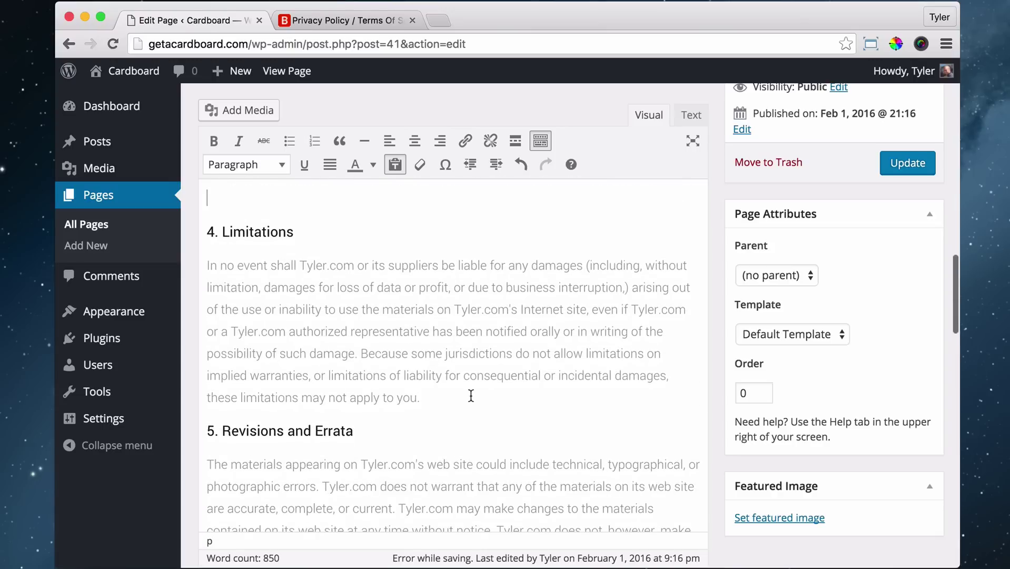
click(471, 395)
key(Return)
Add blank lines before sections 7, 8 and the Privacy Policy, removing a stray empty bullet.
scroll(471, 387, down, 3)
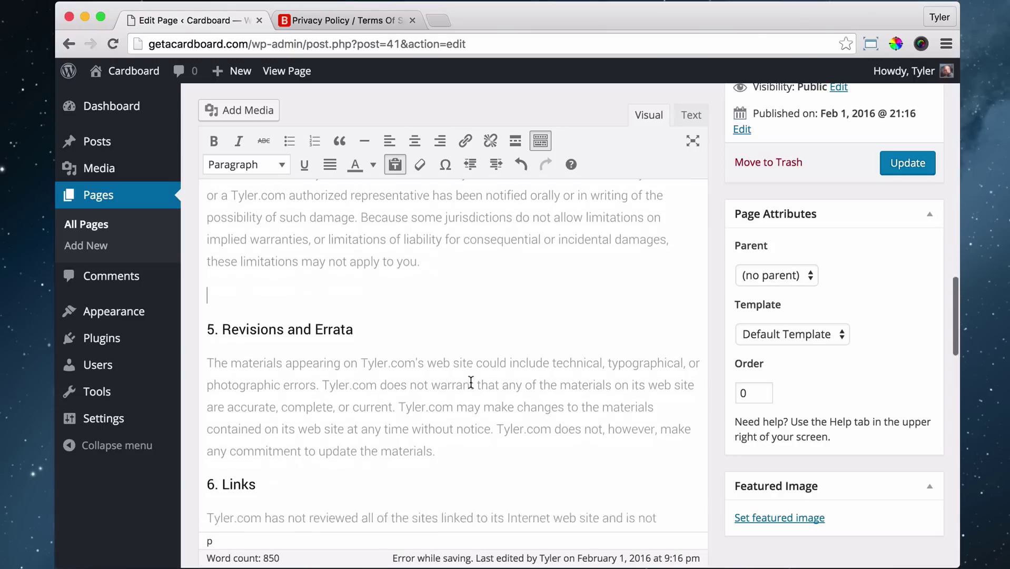
scroll(471, 382, down, 1)
key(Return)
scroll(458, 399, down, 4)
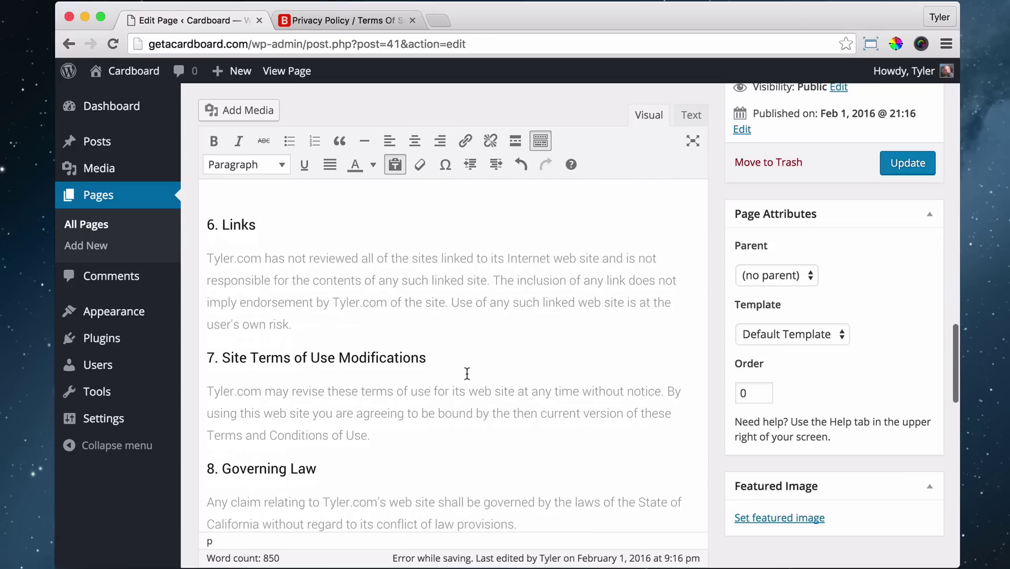
click(426, 322)
key(Return)
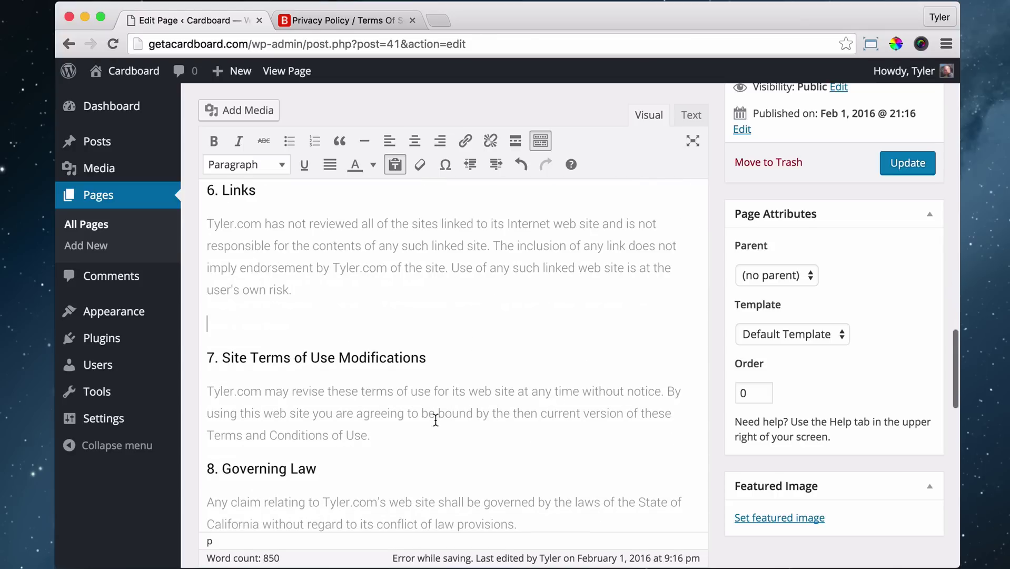
key(Return)
scroll(419, 421, down, 5)
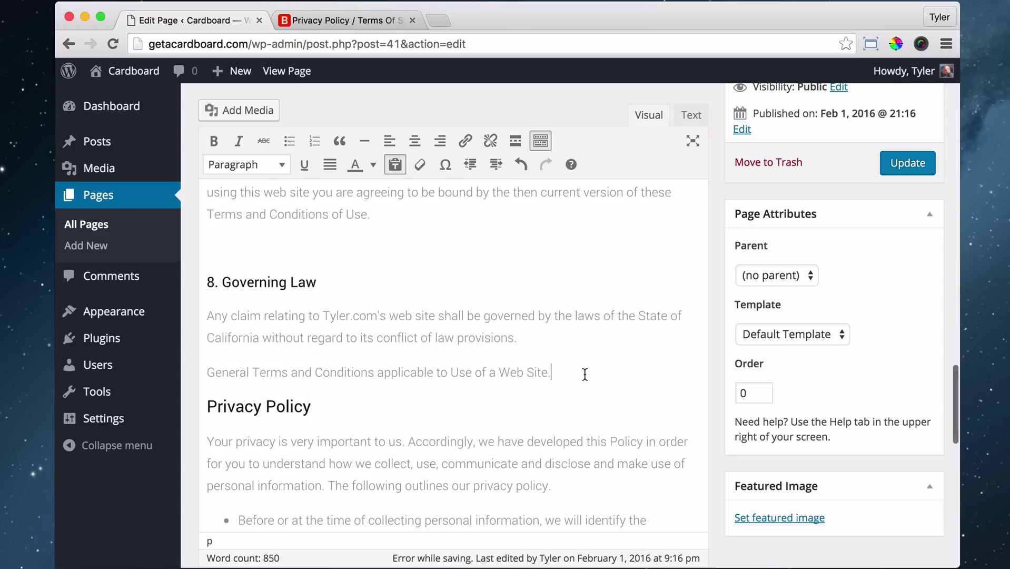
key(Return)
scroll(585, 374, down, 10)
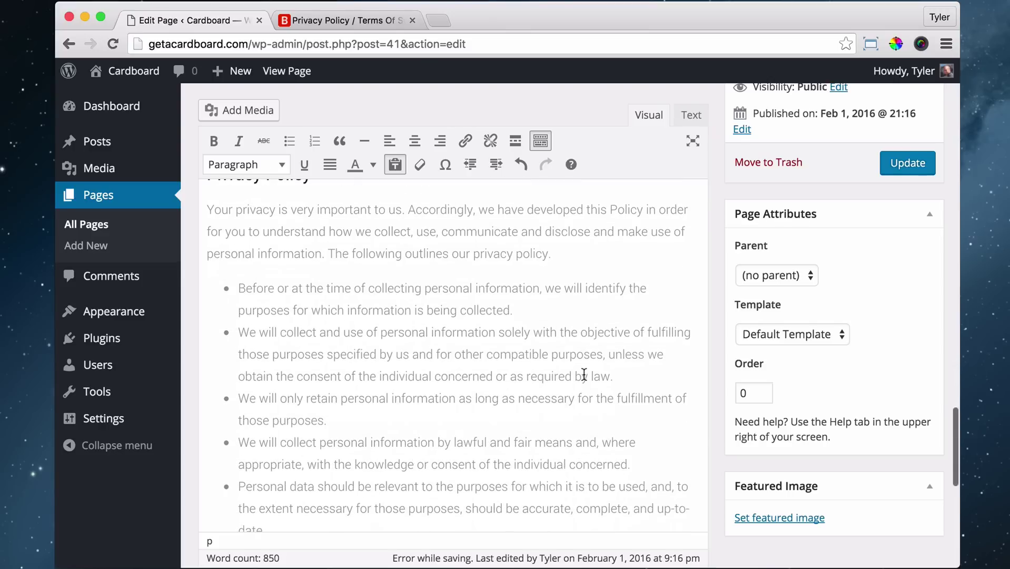
scroll(584, 374, up, 3)
scroll(322, 306, down, 10)
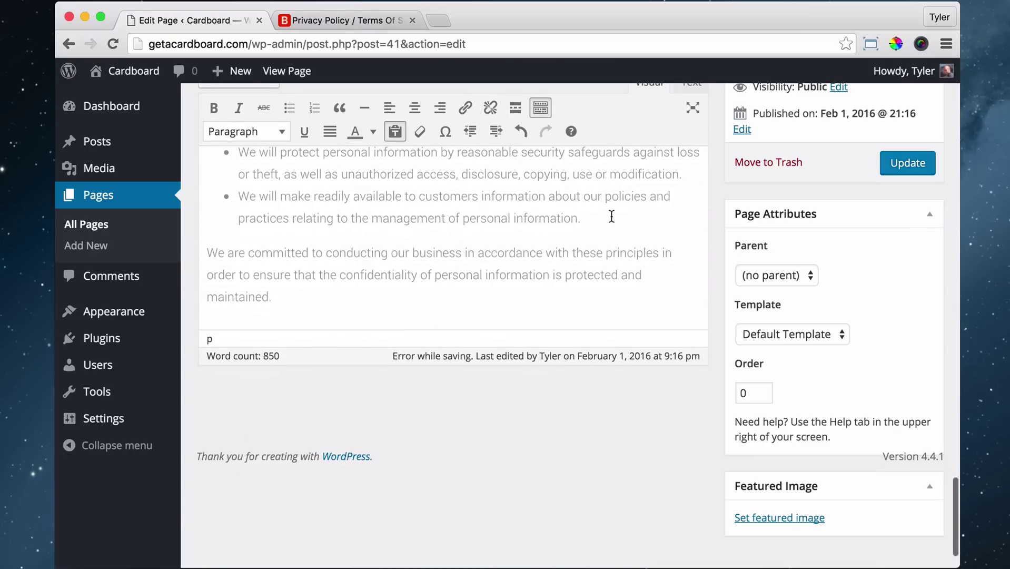
click(611, 219)
key(Return)
key(BackSpace)
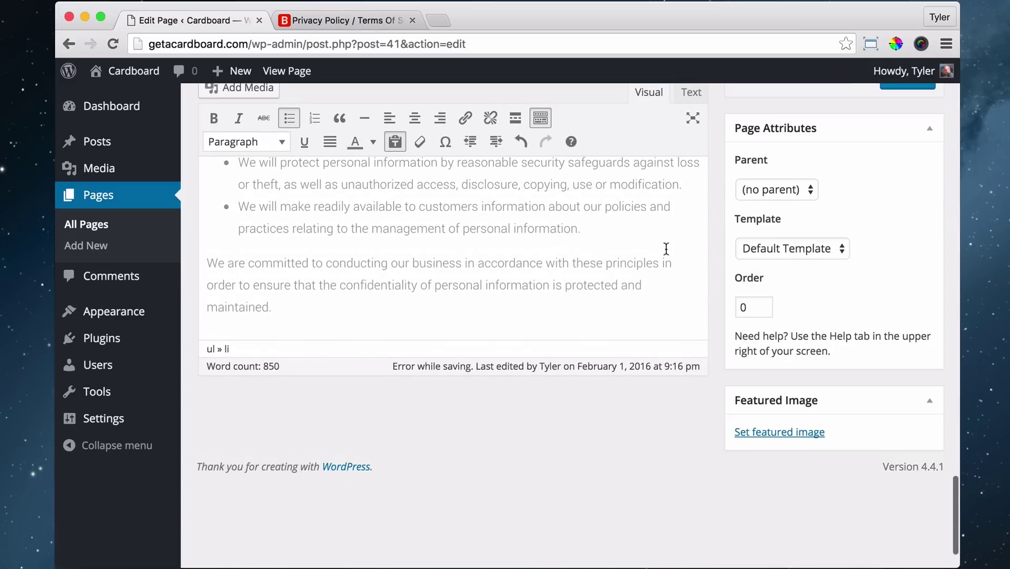
Update the Terms Of Use page and view it live.
scroll(771, 264, up, 7)
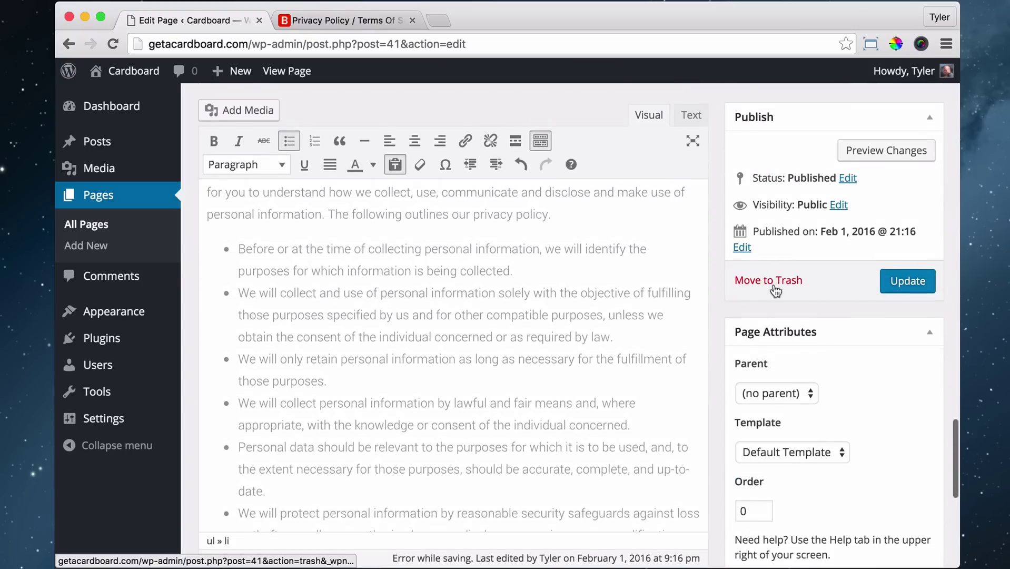
click(906, 282)
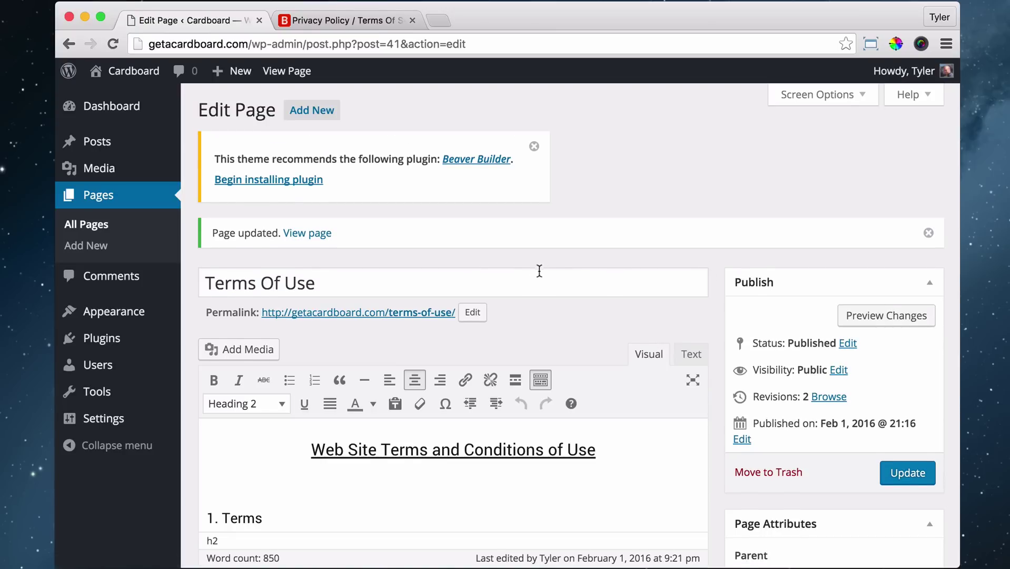
click(285, 74)
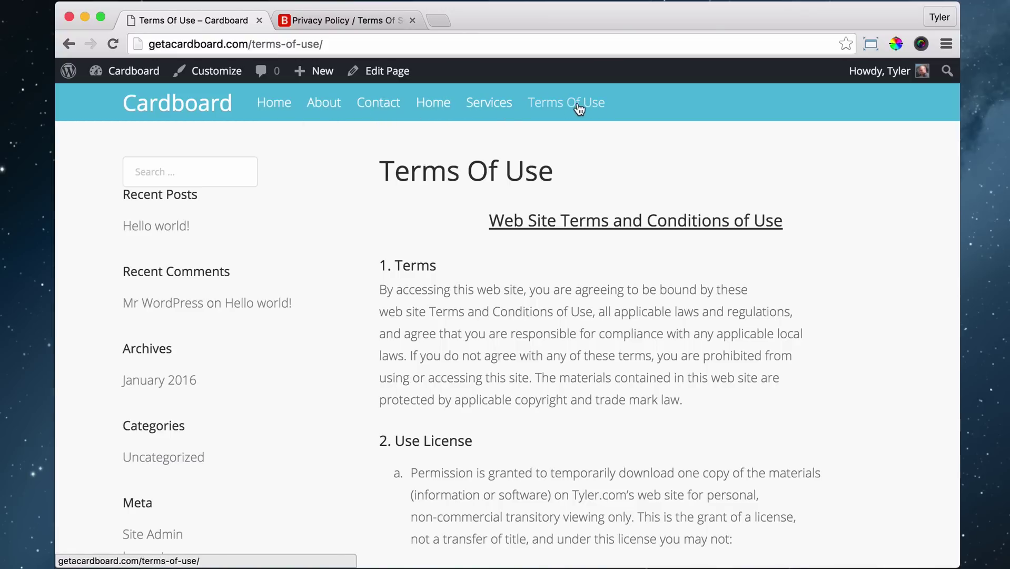
Scroll through the live Terms Of Use page, checking the '1. Terms' and '2. Use License' sections.
scroll(534, 154, down, 20)
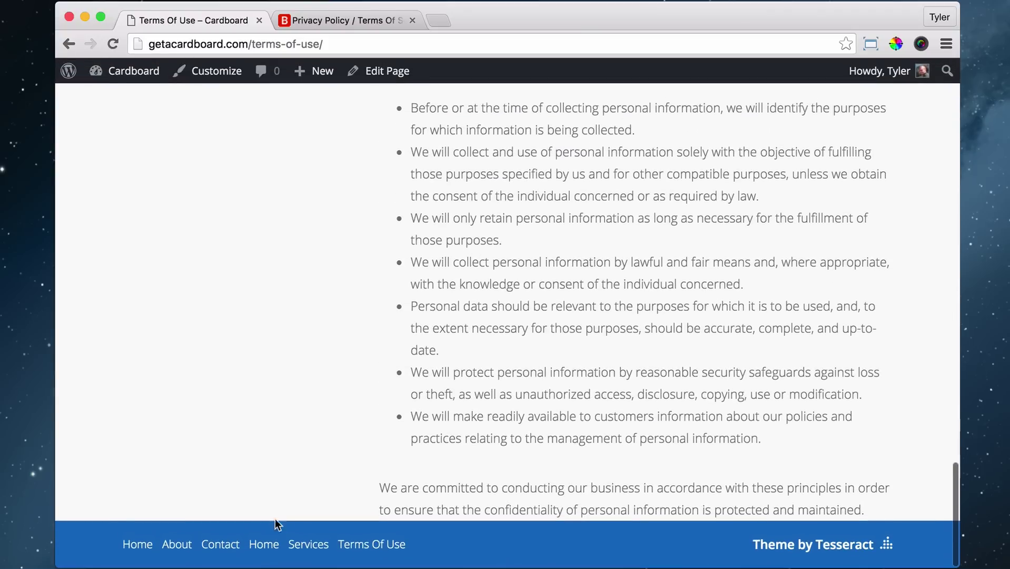
scroll(365, 464, up, 20)
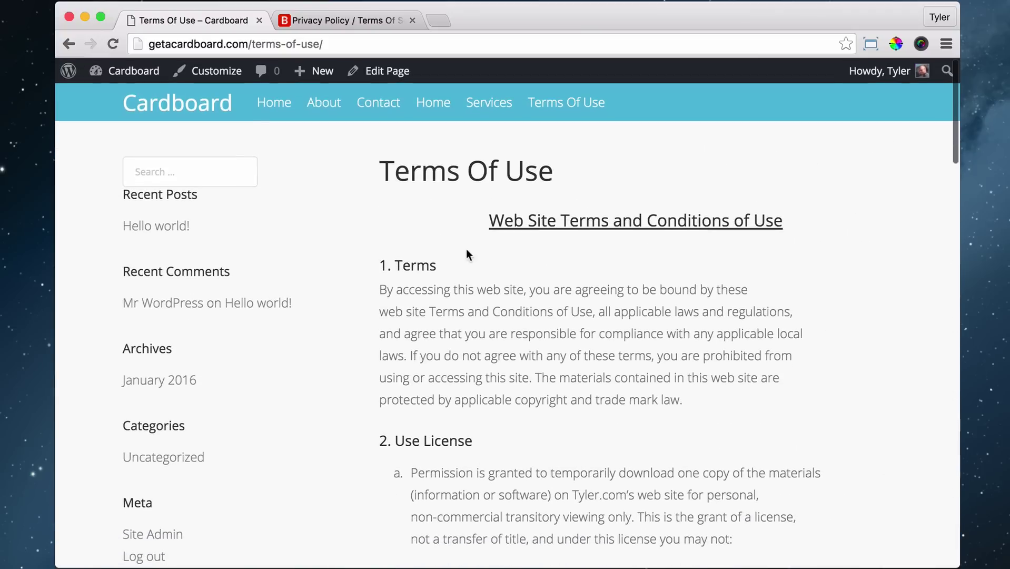
drag(388, 170, 553, 171)
click(647, 332)
scroll(647, 329, down, 5)
scroll(646, 329, down, 18)
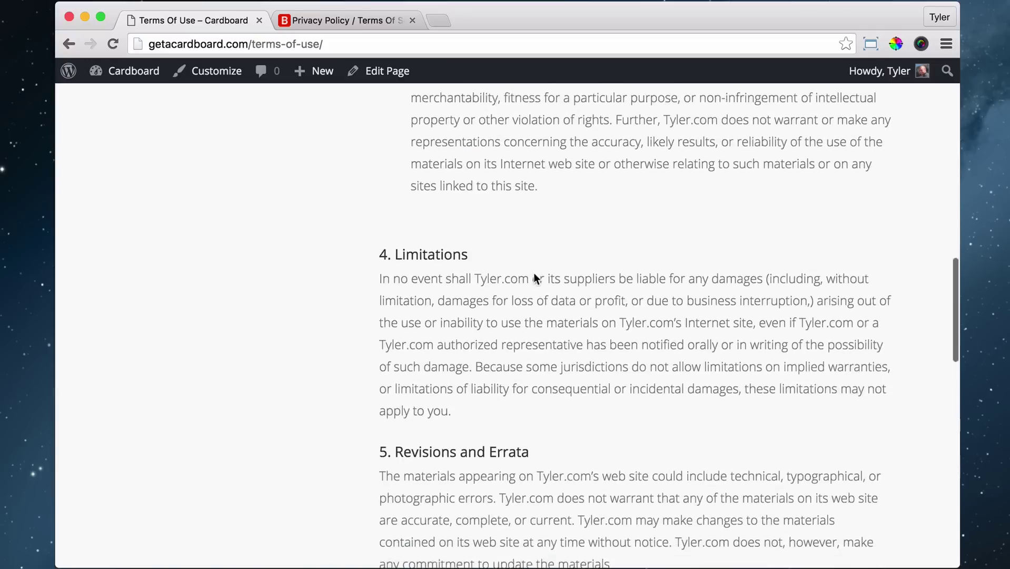
scroll(534, 275, down, 8)
scroll(534, 275, up, 15)
scroll(534, 281, up, 15)
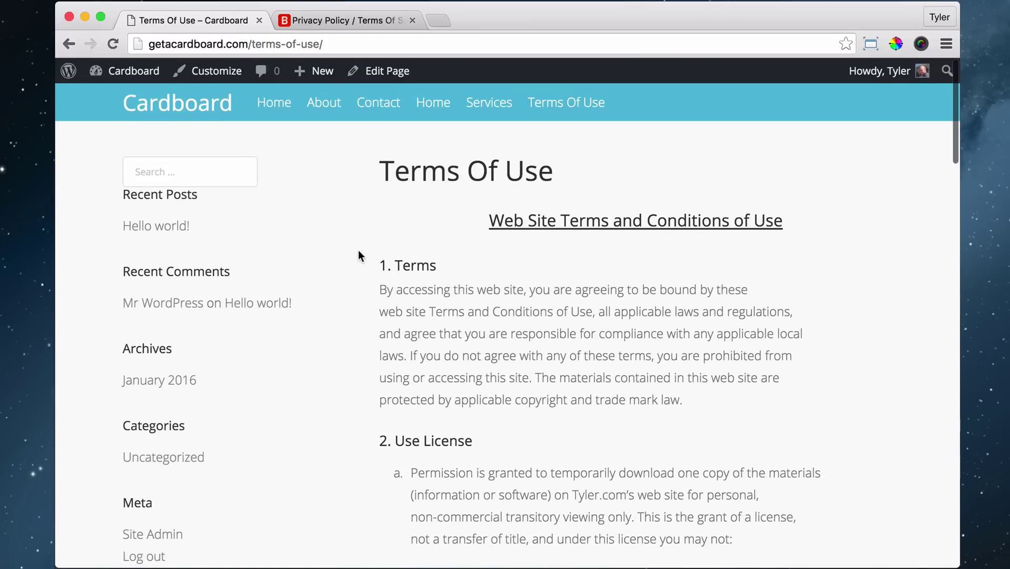
scroll(184, 322, down, 4)
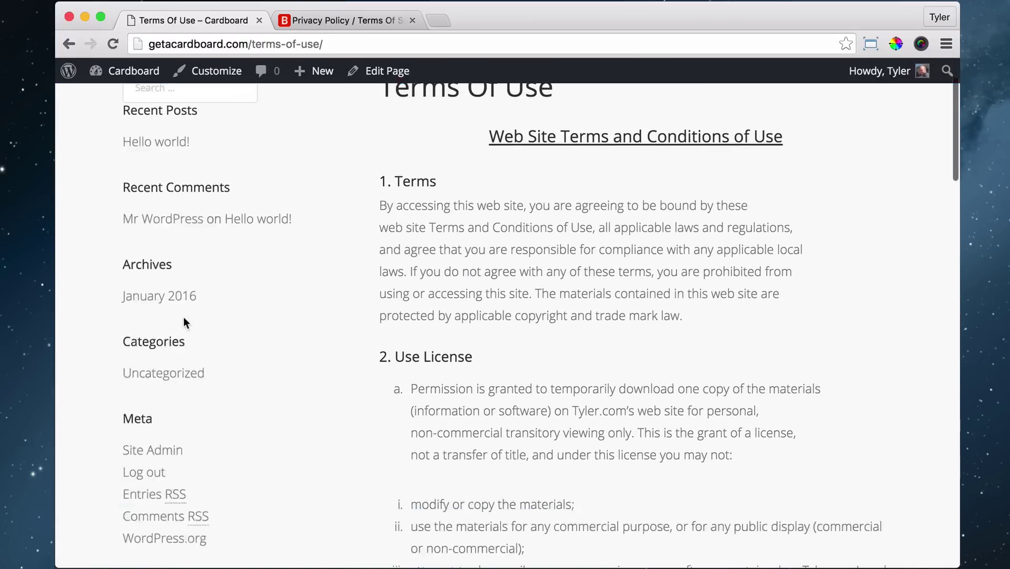
scroll(258, 318, up, 5)
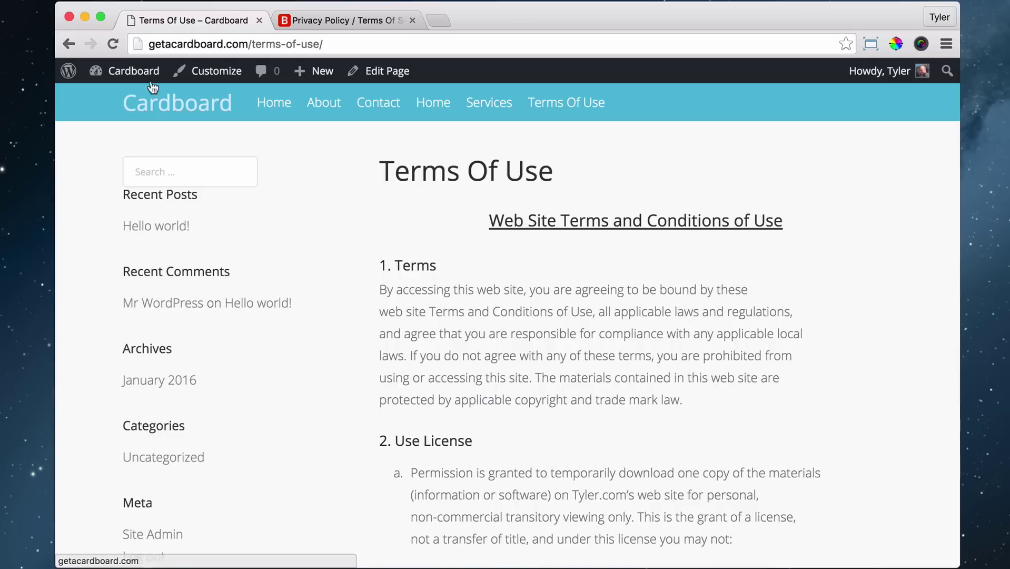
mouse_move(121, 80)
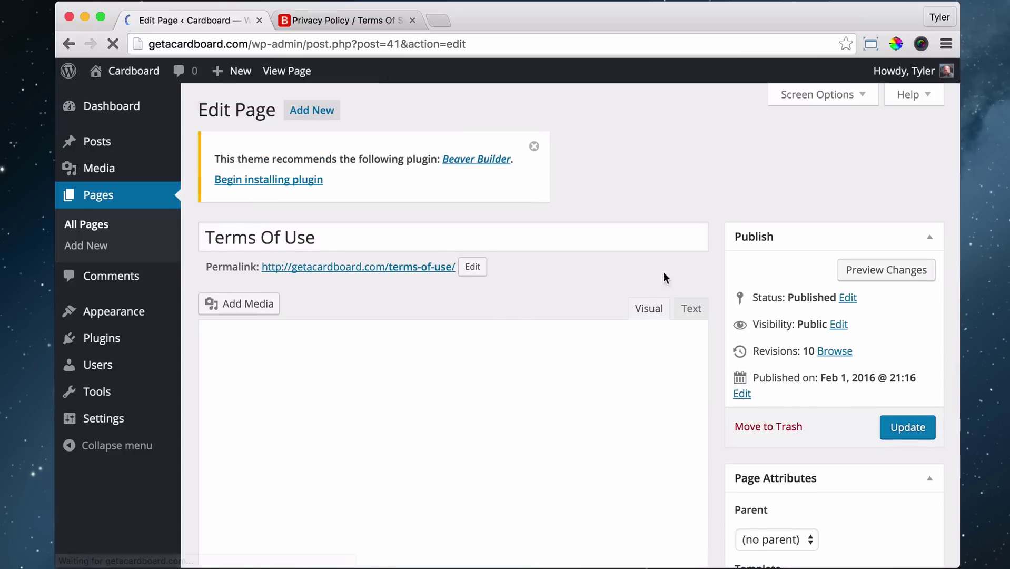
Set the page template to Full Width Page and update the Terms Of Use page.
scroll(837, 324, down, 5)
drag(739, 378, 792, 379)
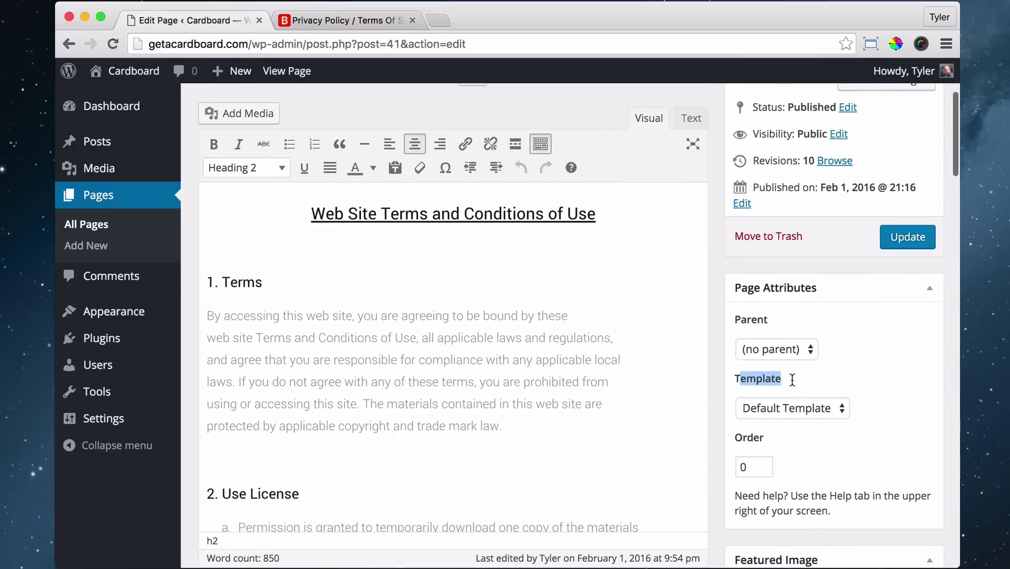
scroll(838, 379, down, 1)
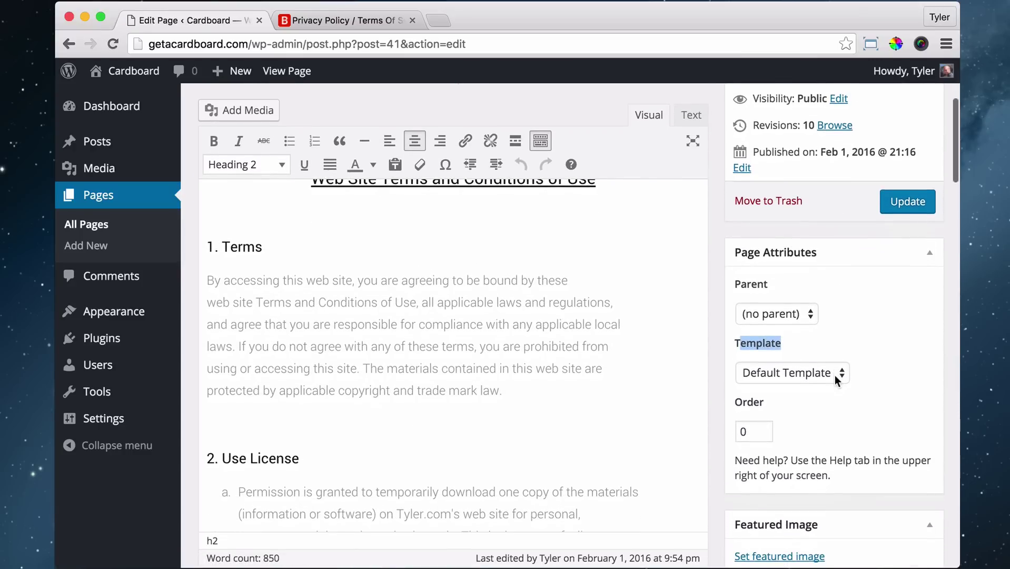
click(806, 372)
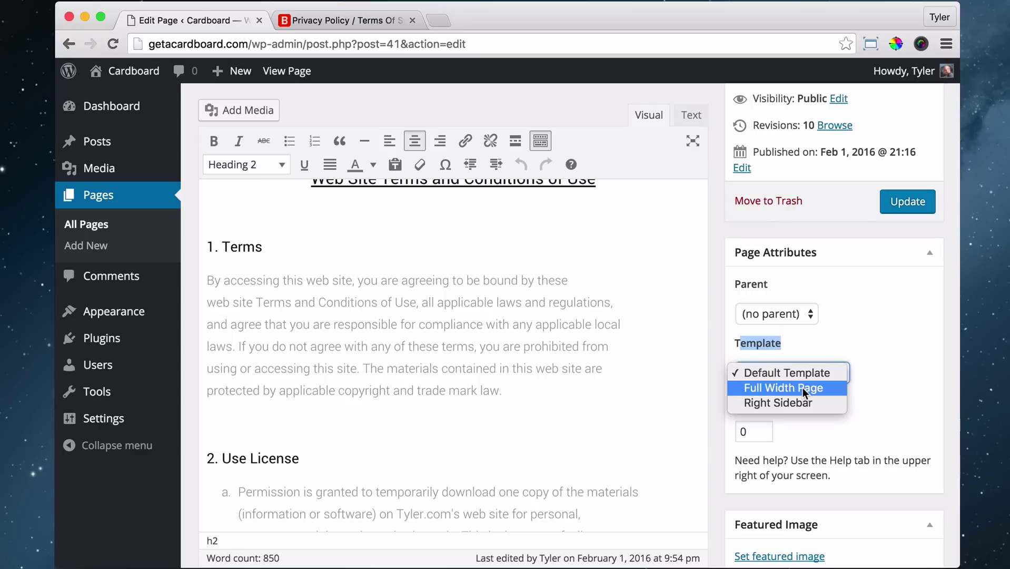
click(803, 388)
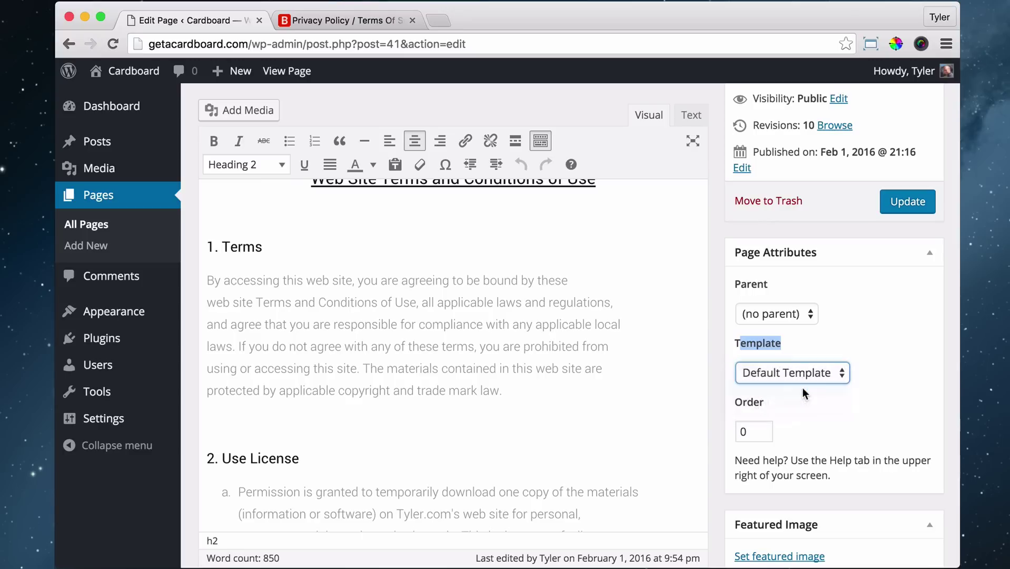
click(865, 381)
scroll(865, 381, up, 2)
click(908, 260)
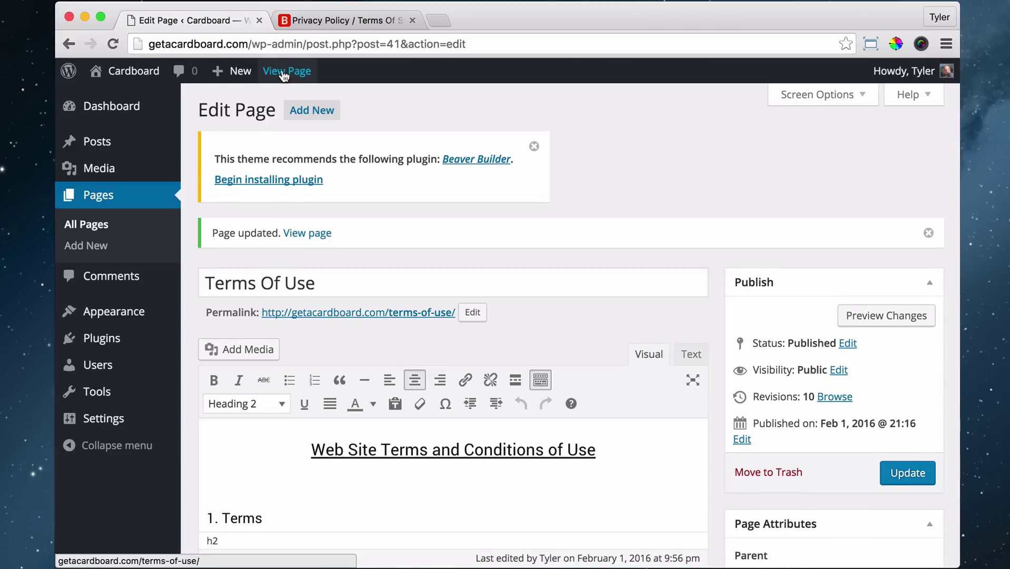
View the widened Terms Of Use page on the live site.
click(284, 71)
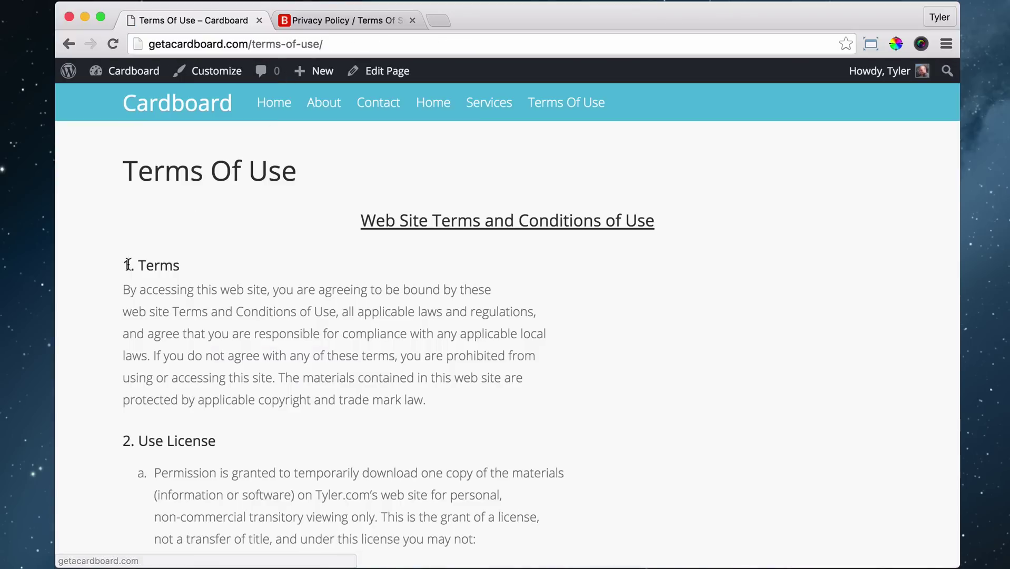
scroll(753, 290, down, 20)
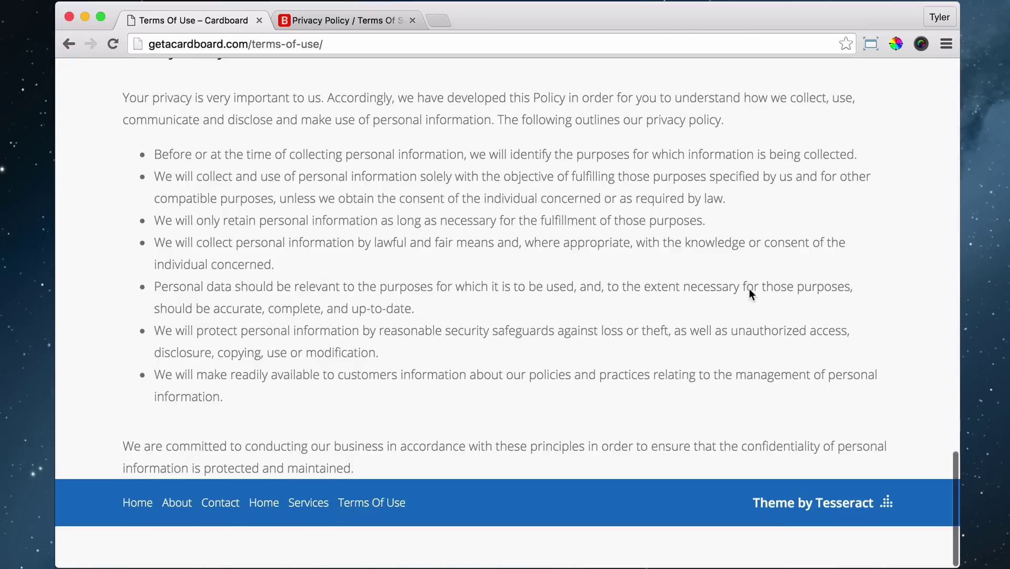
scroll(749, 289, up, 20)
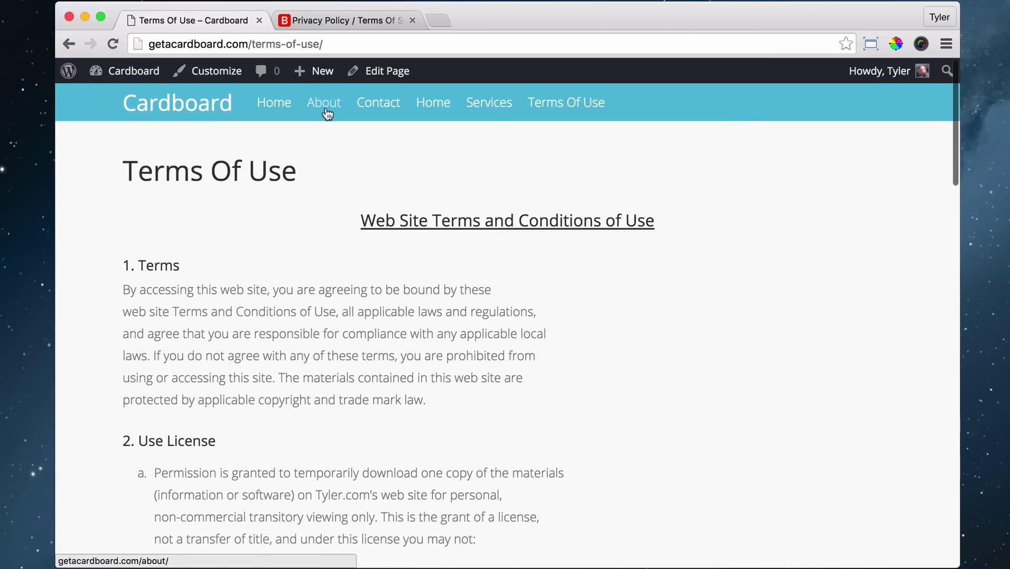
Reopen the Terms Of Use editor, open and dismiss Insert Media, and review the content.
click(384, 75)
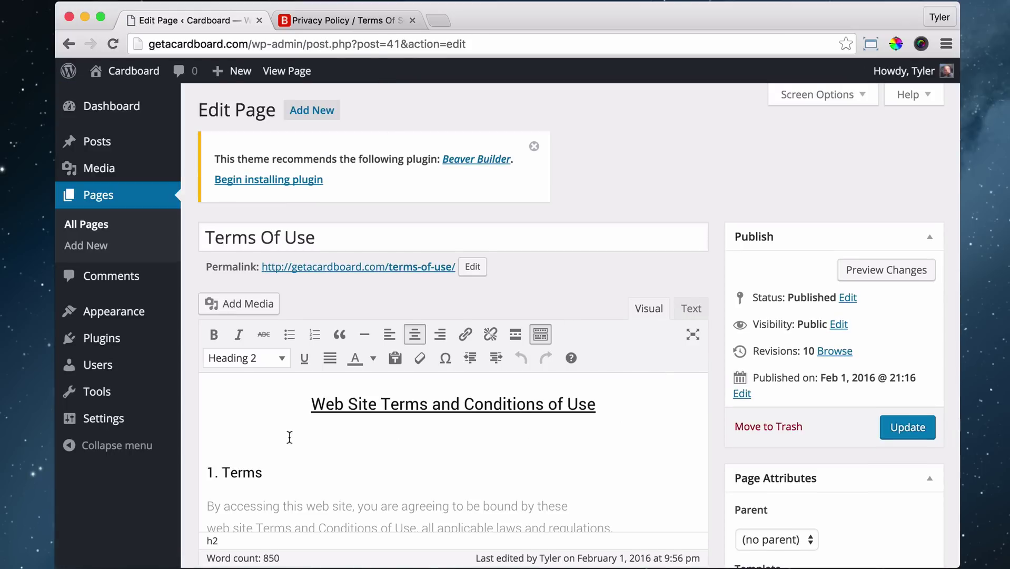
click(284, 437)
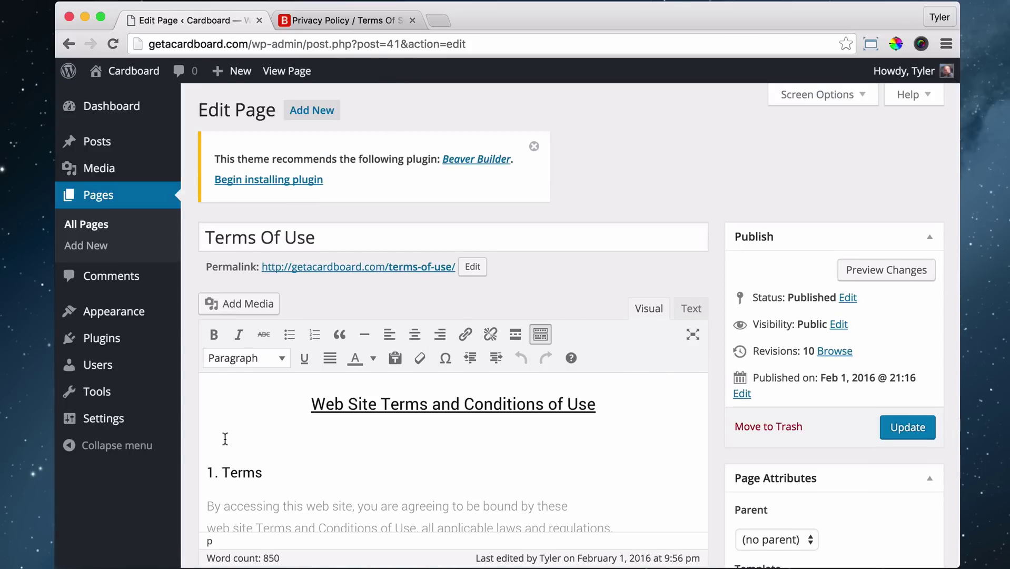
click(254, 308)
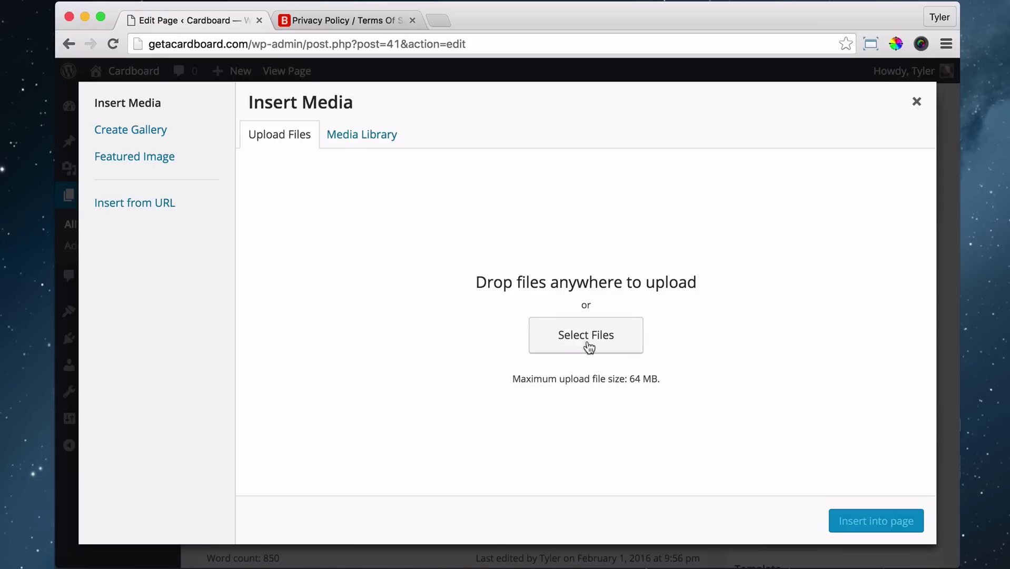
click(917, 102)
scroll(535, 364, down, 2)
scroll(534, 365, down, 3)
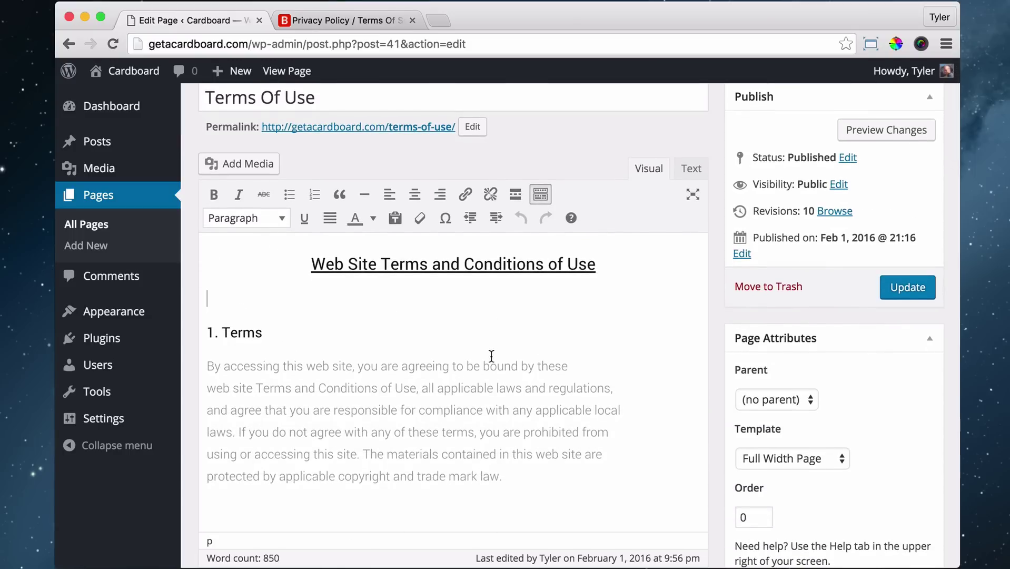
scroll(494, 358, up, 3)
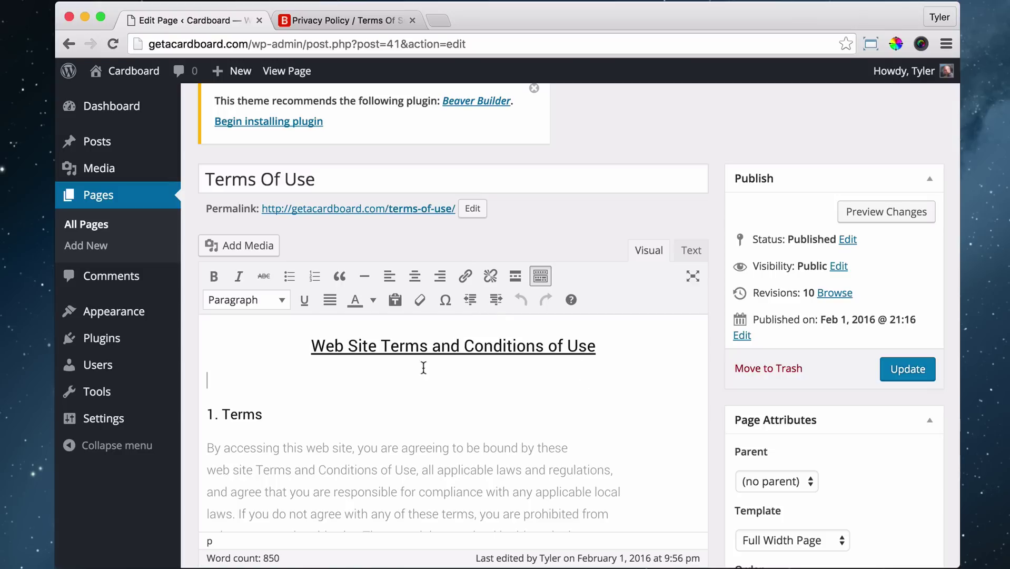
scroll(516, 359, down, 3)
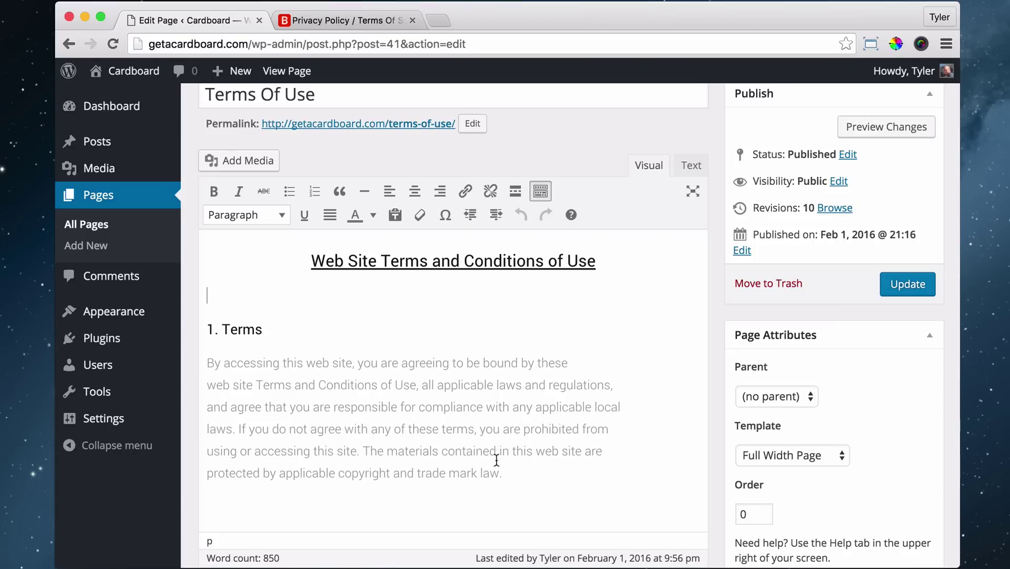
drag(507, 473, 197, 365)
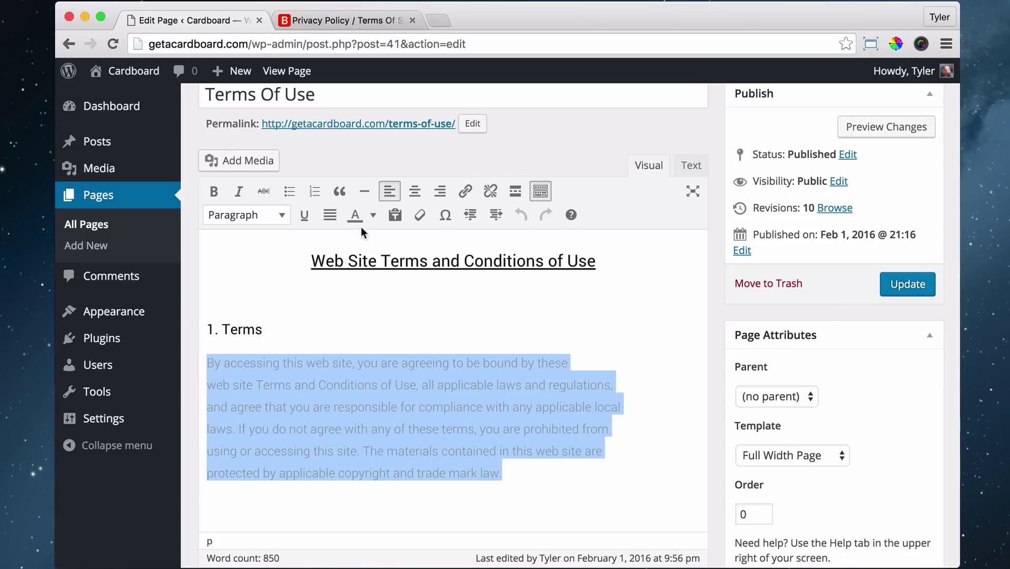
click(373, 215)
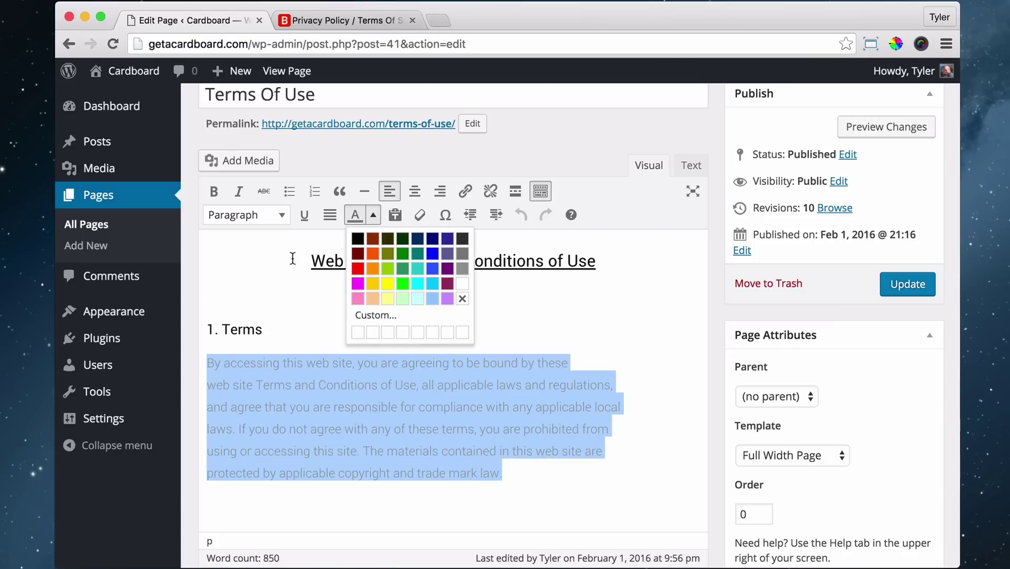
click(279, 245)
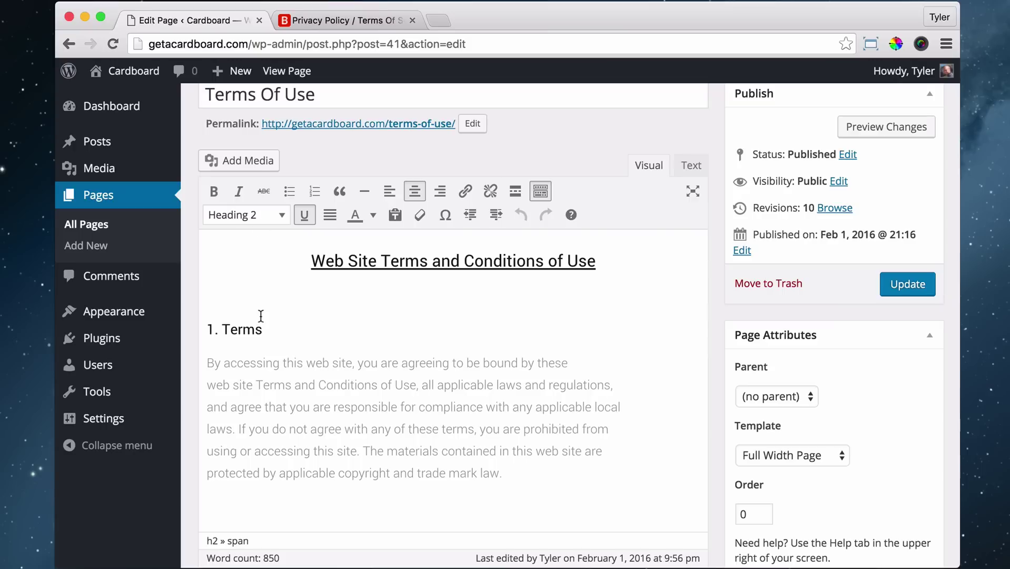
triple_click(247, 331)
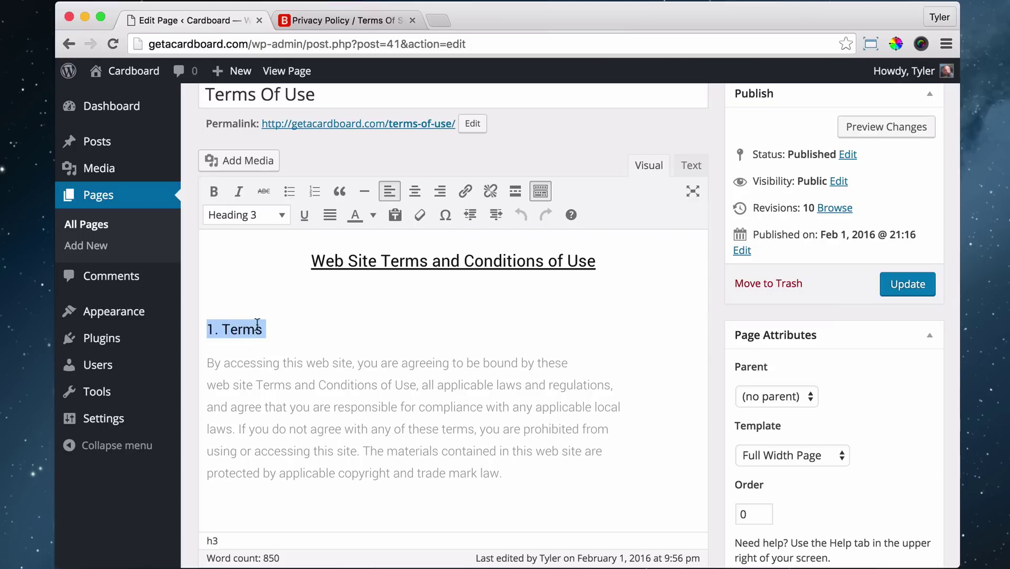
click(283, 219)
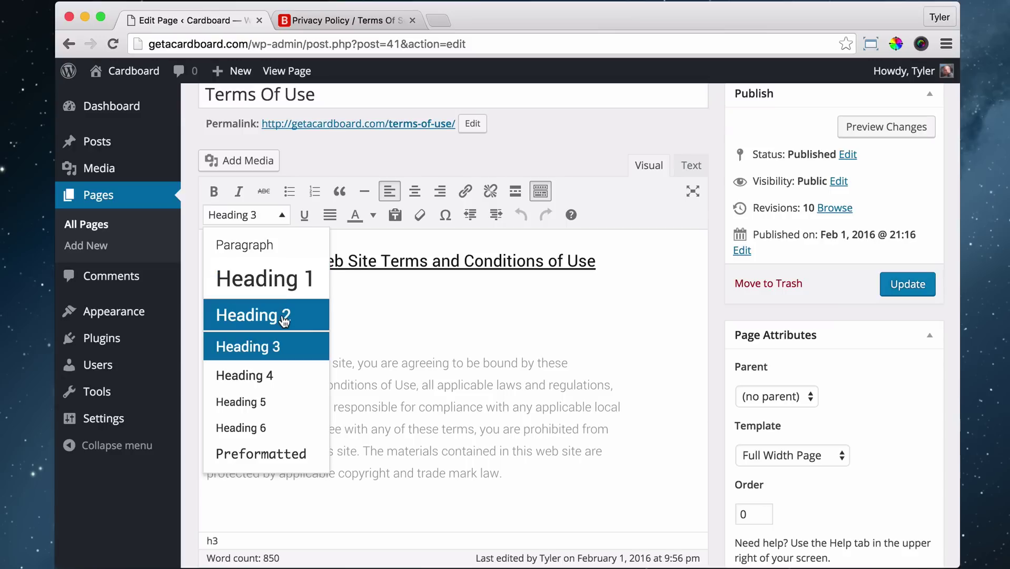
click(463, 372)
drag(288, 331, 178, 331)
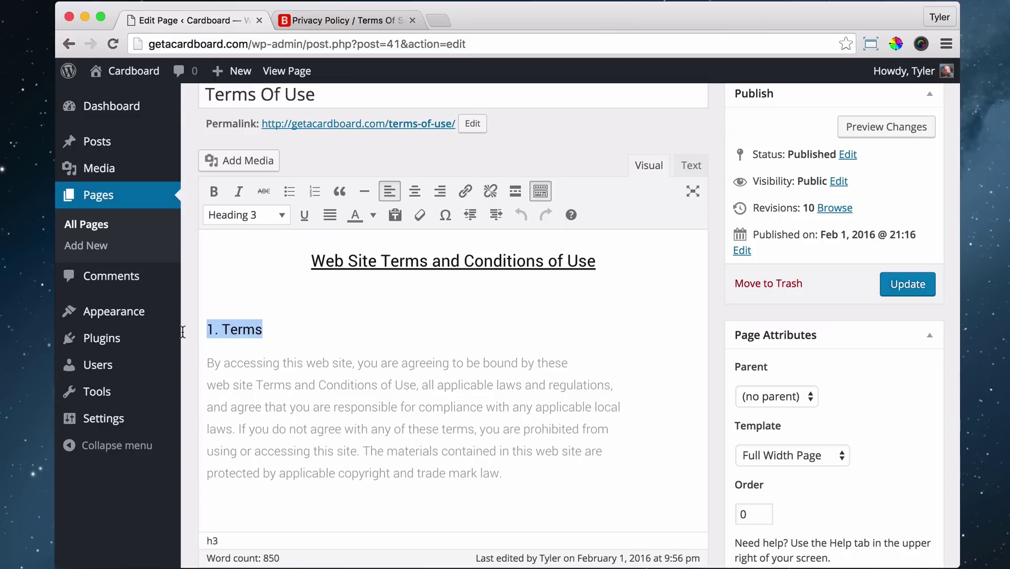
click(280, 215)
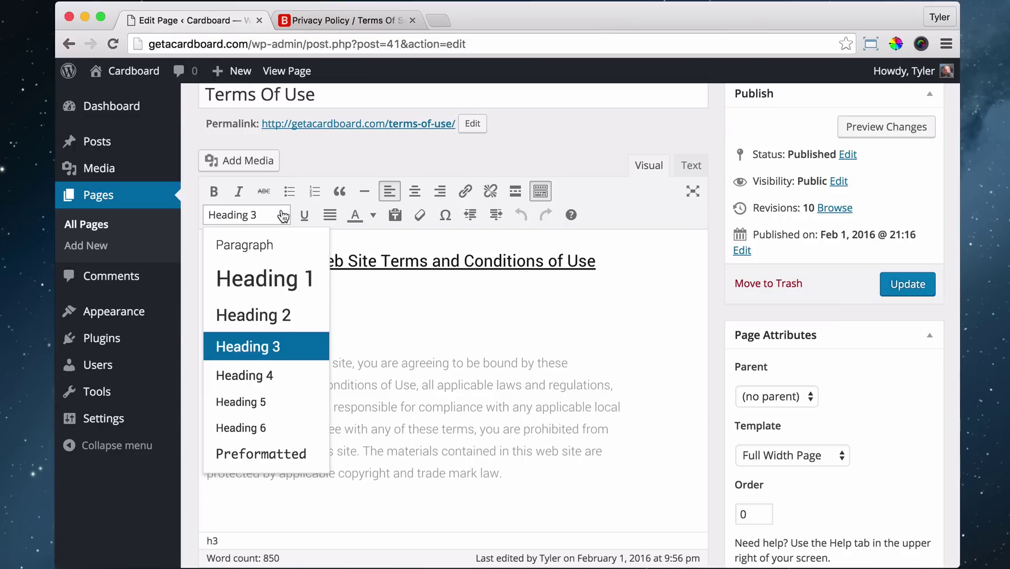
click(422, 383)
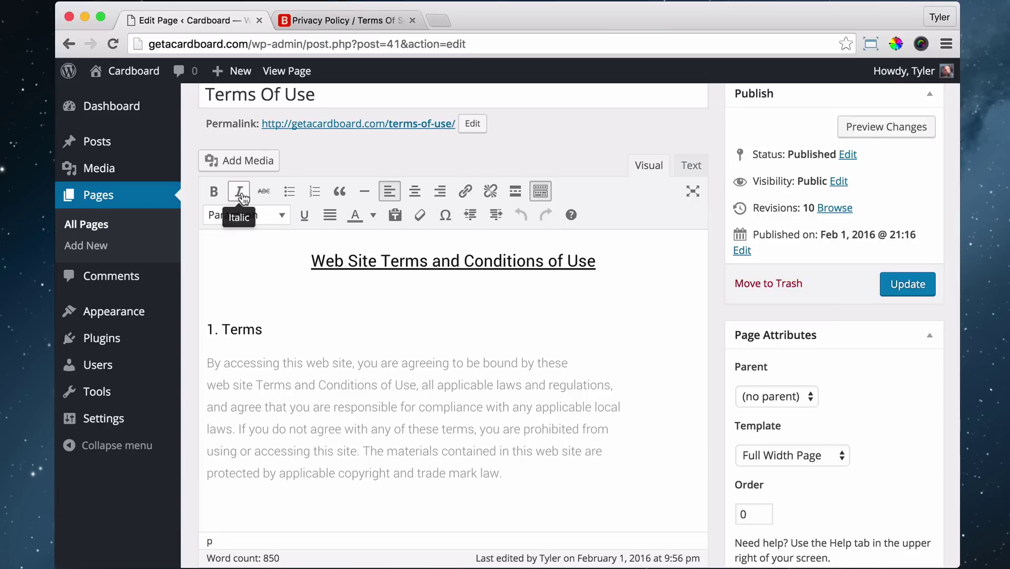
scroll(397, 314, down, 4)
scroll(397, 313, up, 3)
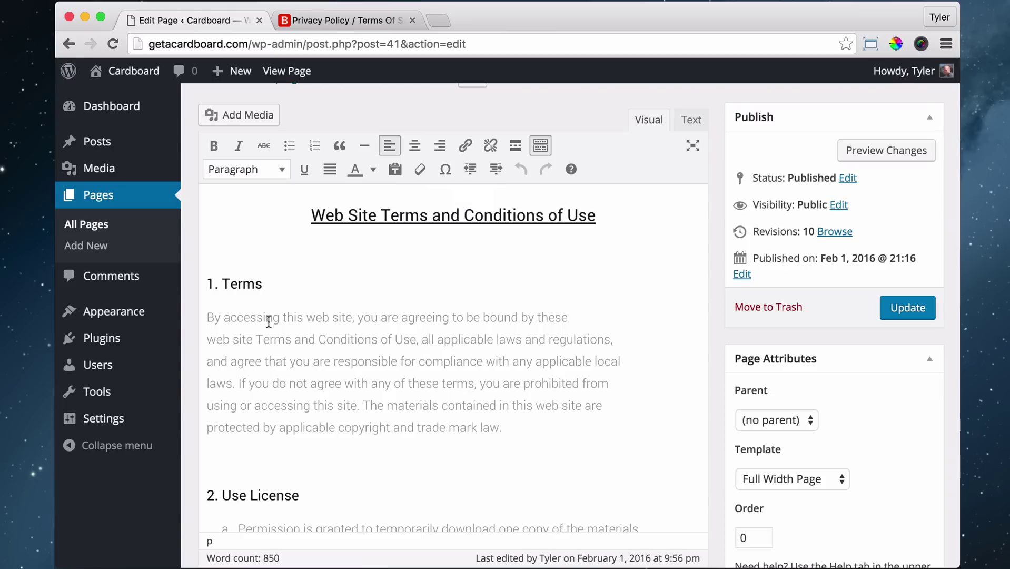
drag(306, 317, 368, 319)
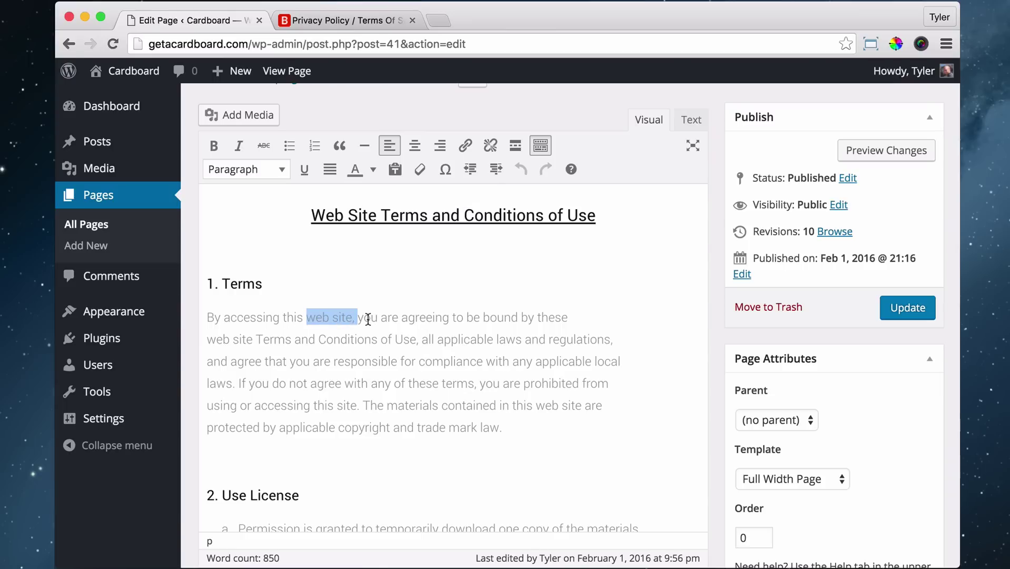
double_click(367, 319)
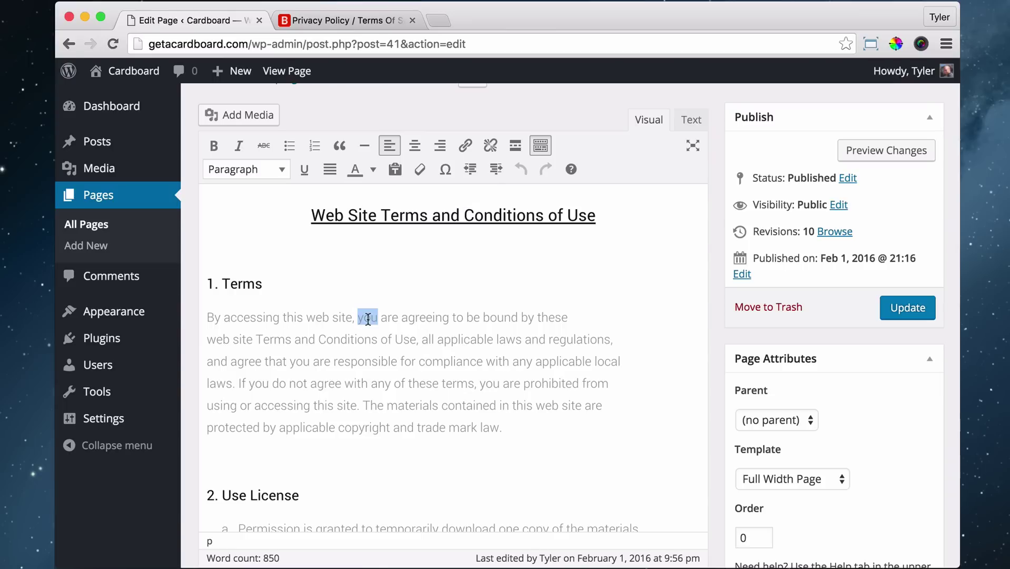
click(465, 146)
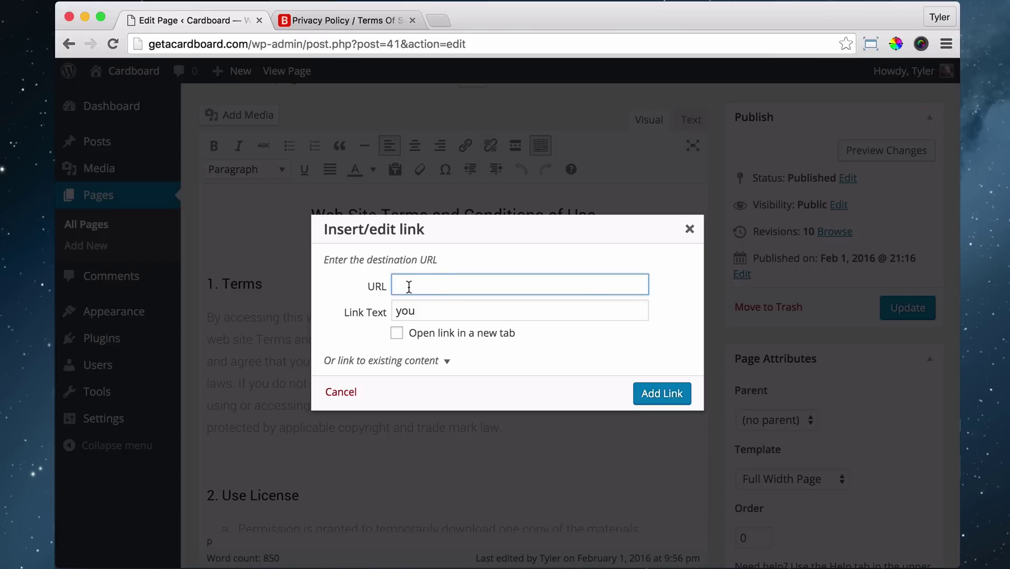
text(htt)
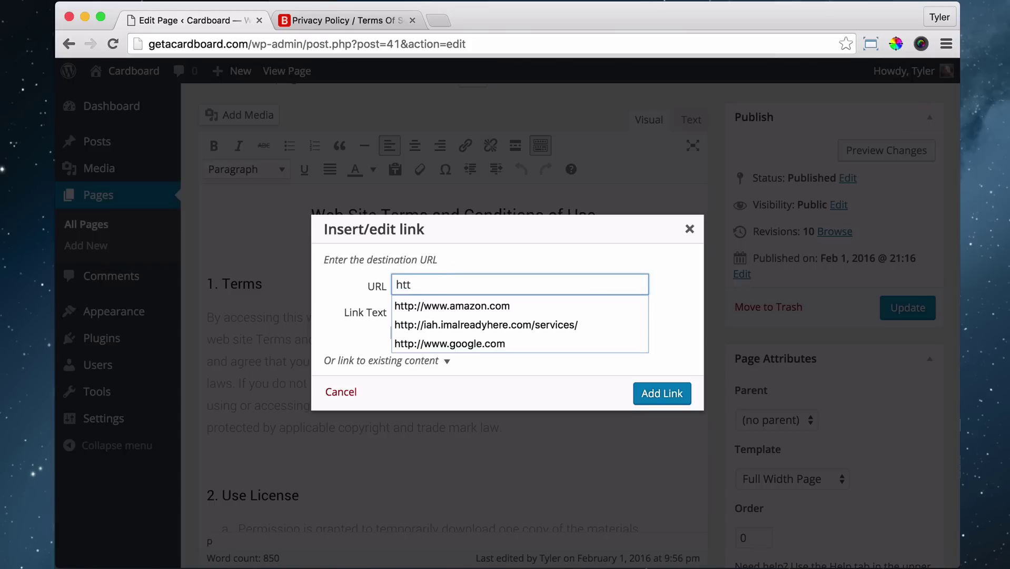
text(p://www.googl)
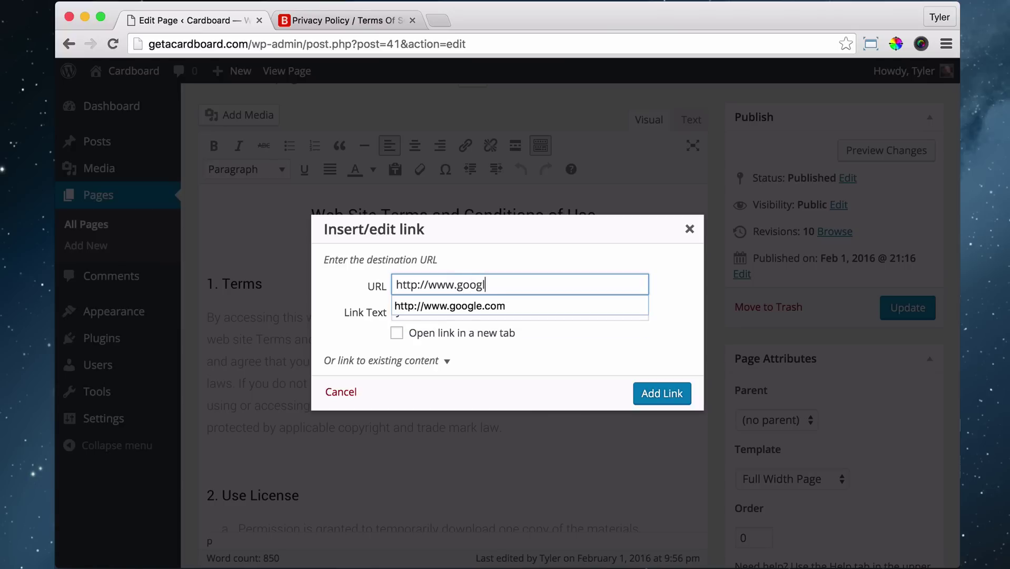
text(e.co)
key(BackSpace)
key(BackSpace)
key(BackSpace)
key(BackSpace)
key(BackSpace)
key(BackSpace)
key(BackSpace)
key(BackSpace)
key(BackSpace)
key(BackSpace)
key(BackSpace)
key(BackSpace)
key(BackSpace)
key(BackSpace)
key(BackSpace)
key(BackSpace)
key(BackSpace)
key(BackSpace)
key(BackSpace)
key(BackSpace)
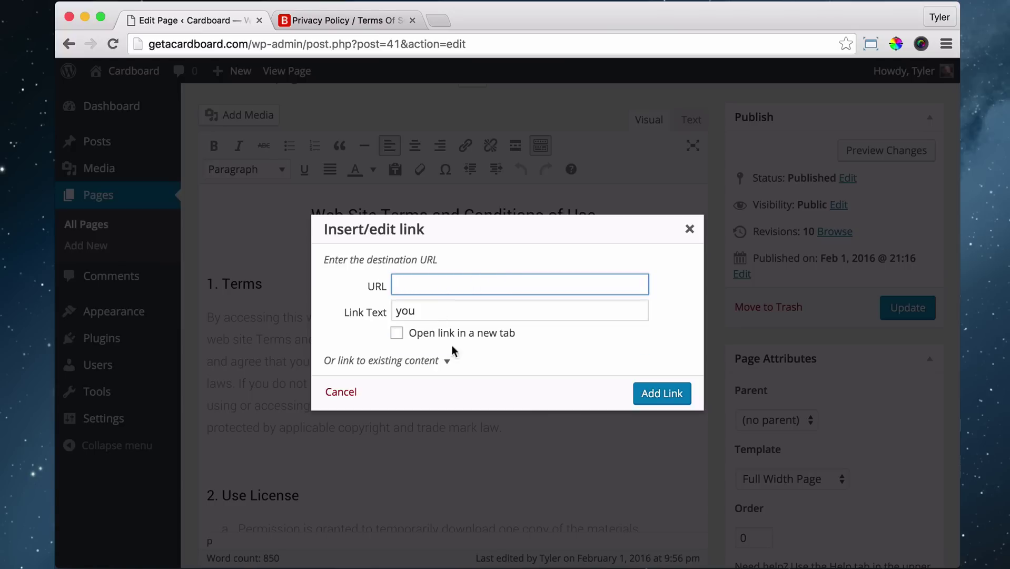
click(443, 362)
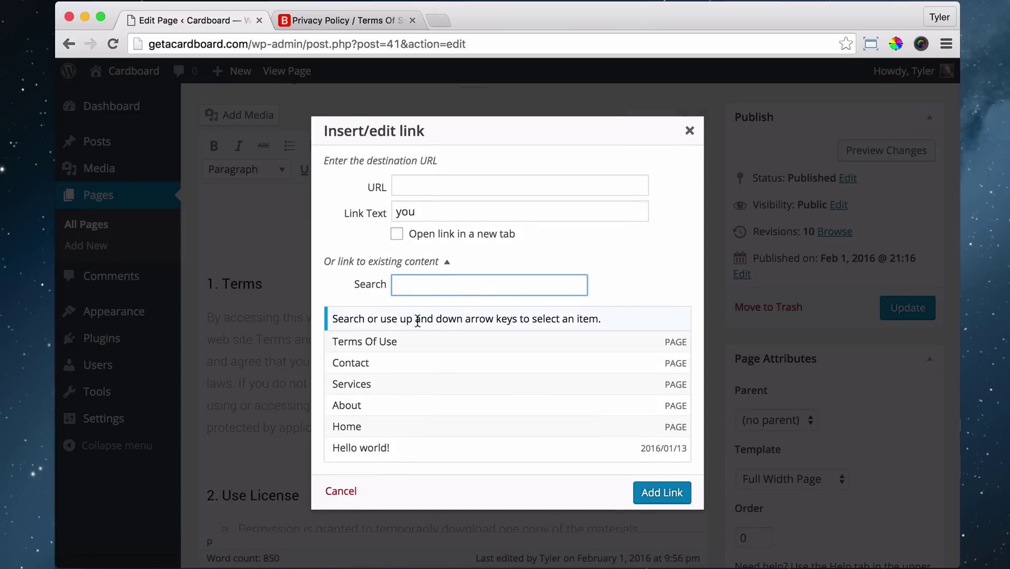
click(367, 407)
click(662, 492)
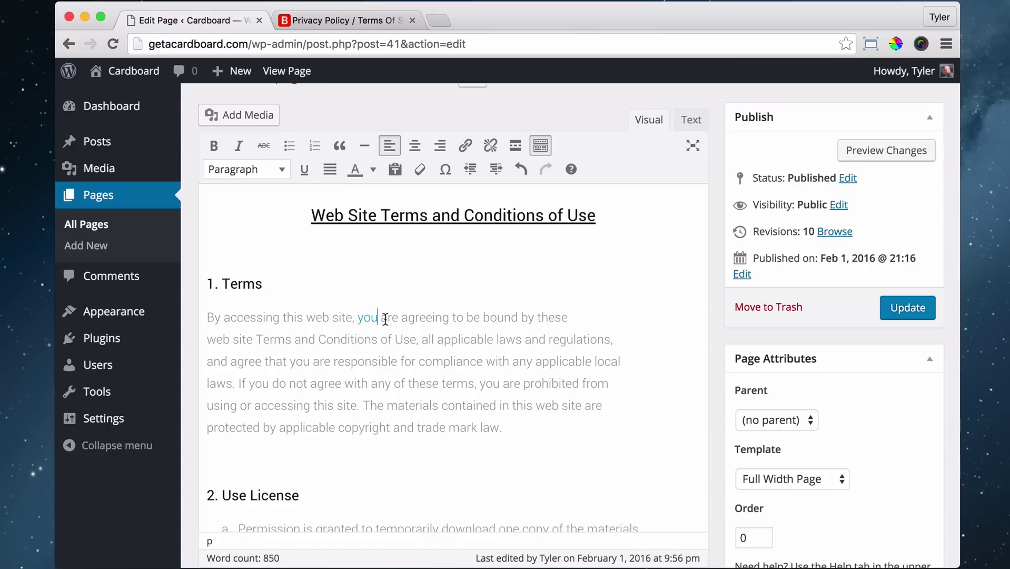
drag(379, 319, 363, 320)
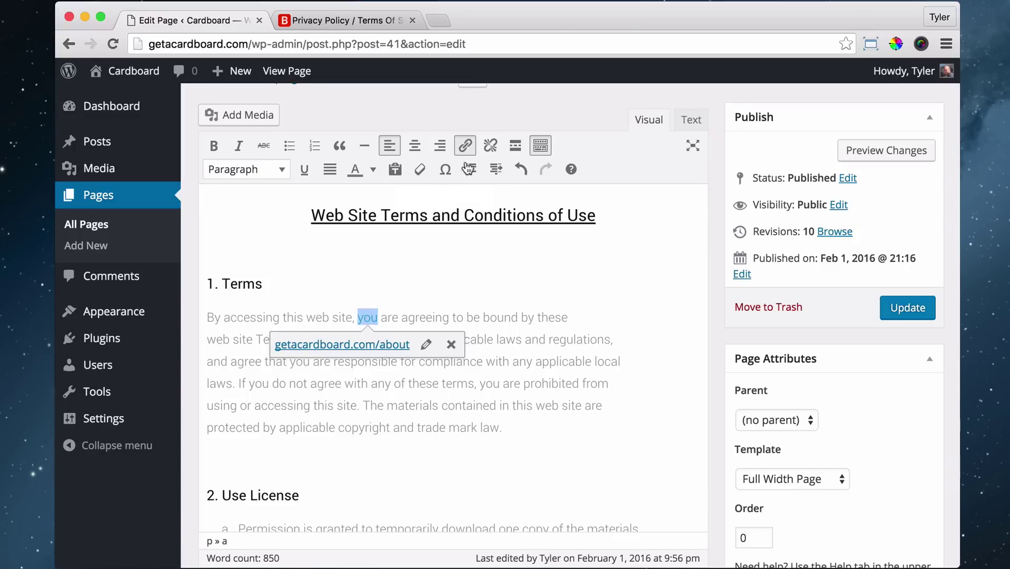
click(493, 147)
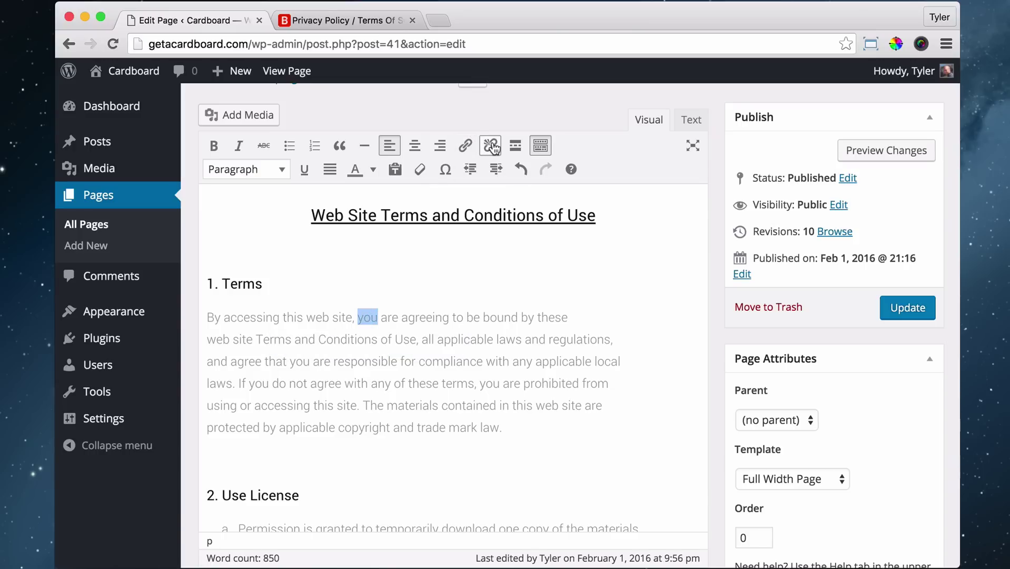
click(453, 316)
Open and close the Special character picker, then update the Terms Of Use page.
scroll(466, 315, up, 5)
scroll(462, 262, down, 3)
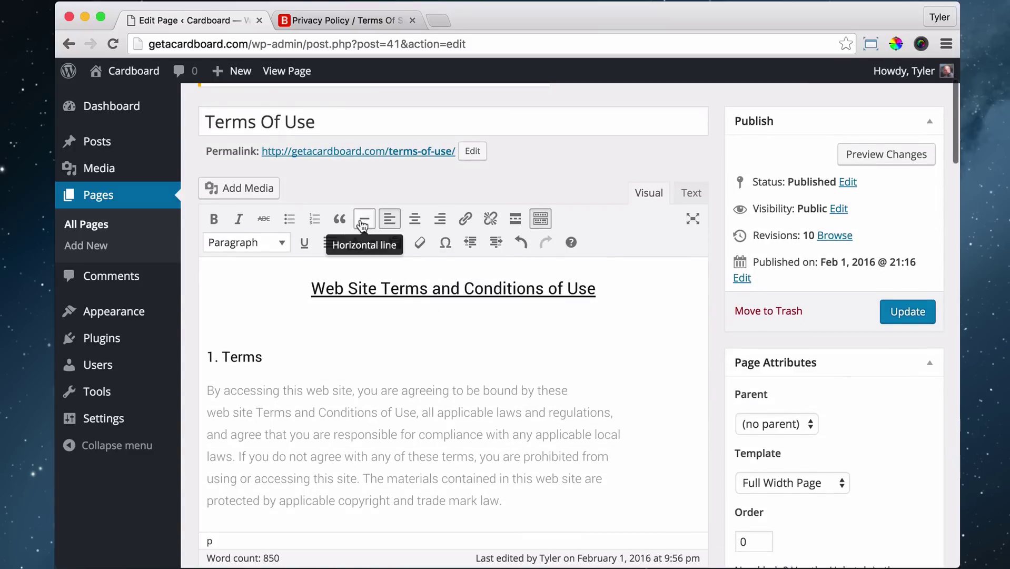
click(445, 244)
click(757, 192)
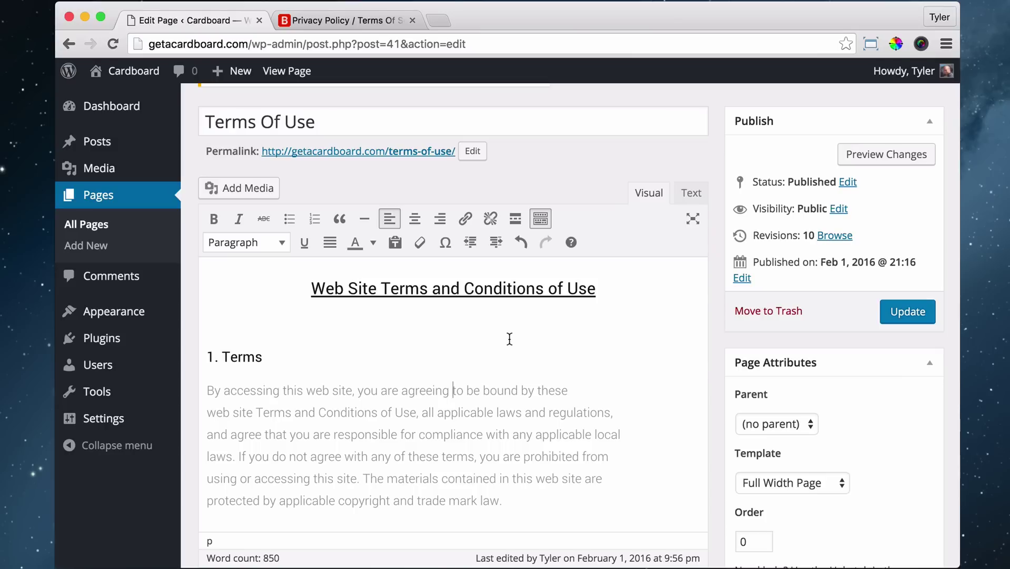
scroll(645, 313, up, 2)
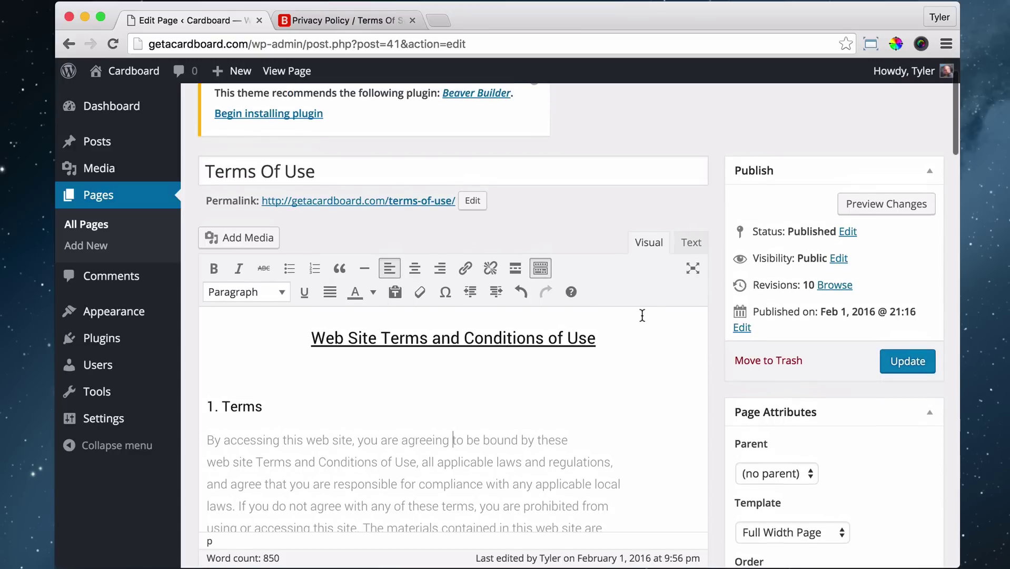
click(912, 364)
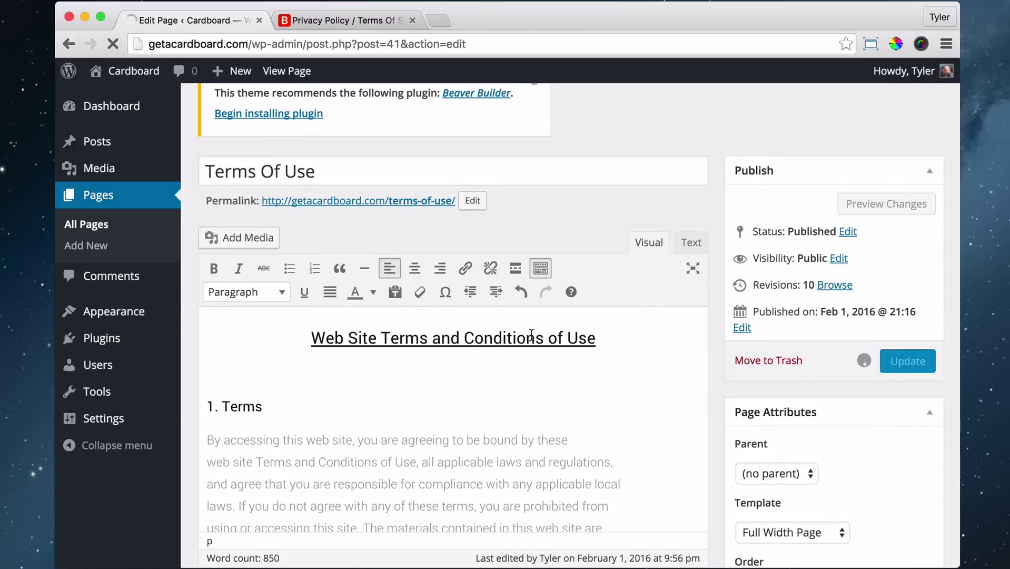
Check the live Terms Of Use page via the About menu, then close the privacy policy generator tab.
click(280, 72)
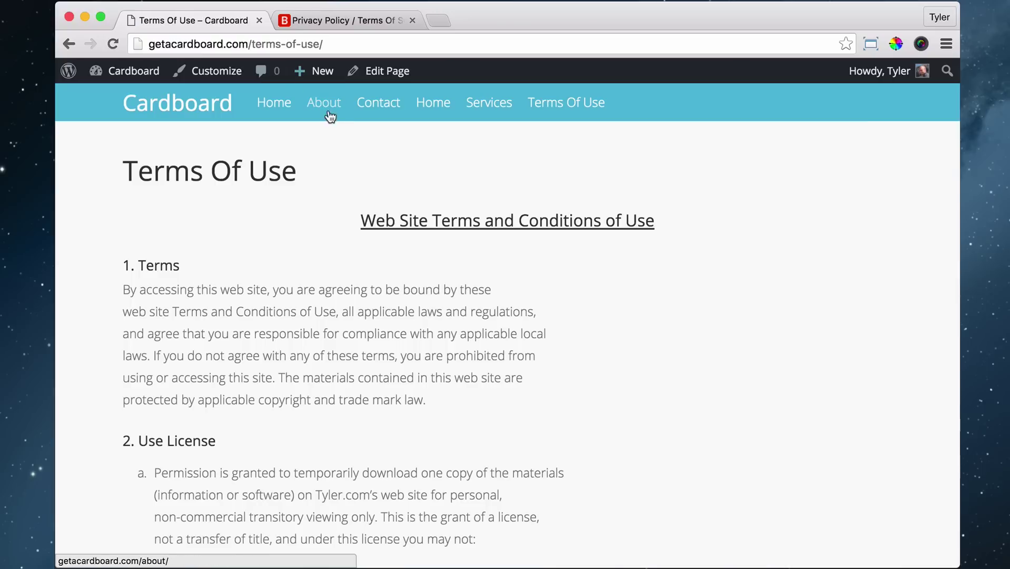
scroll(448, 301, down, 10)
scroll(458, 289, up, 10)
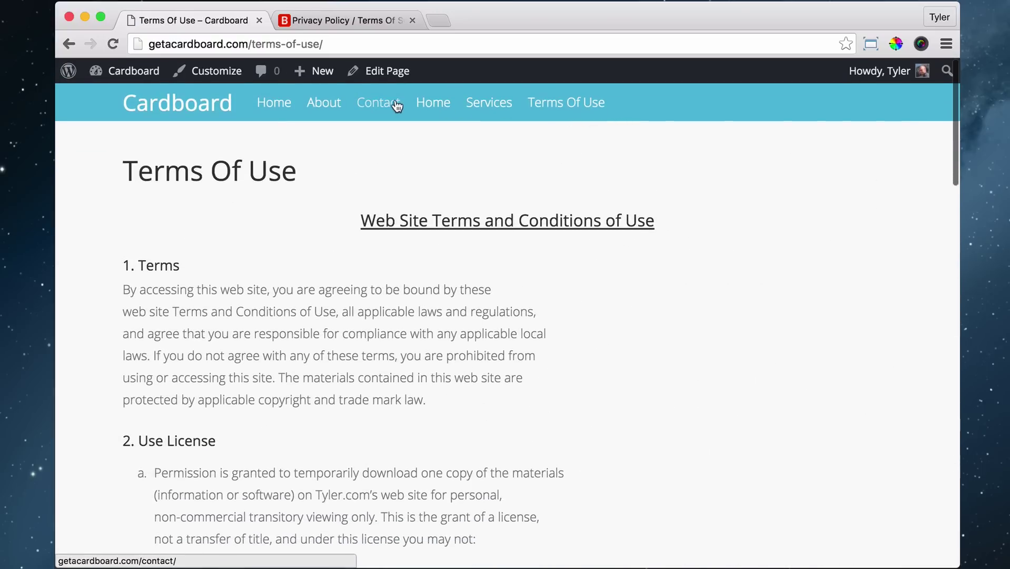
click(330, 104)
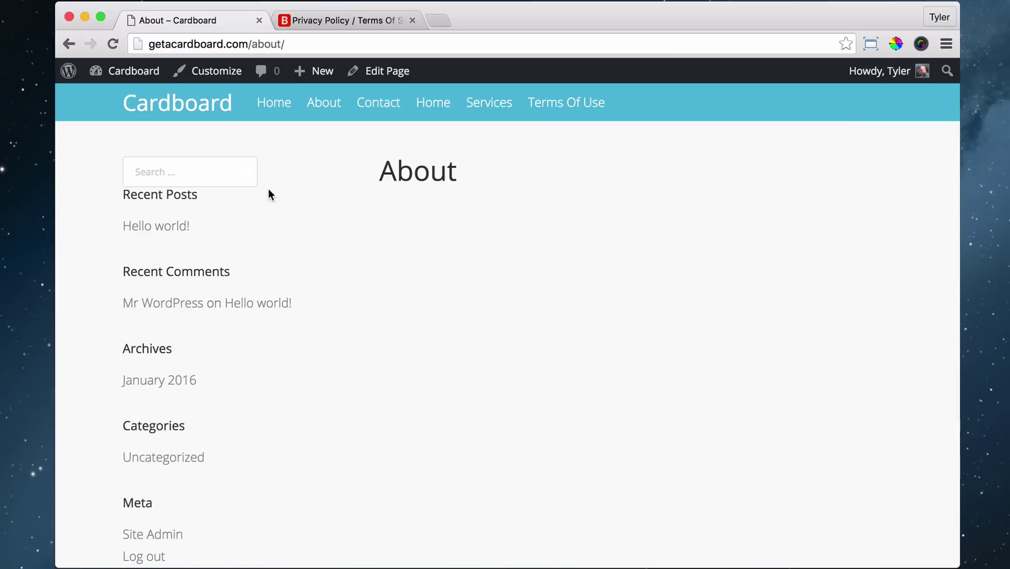
click(575, 105)
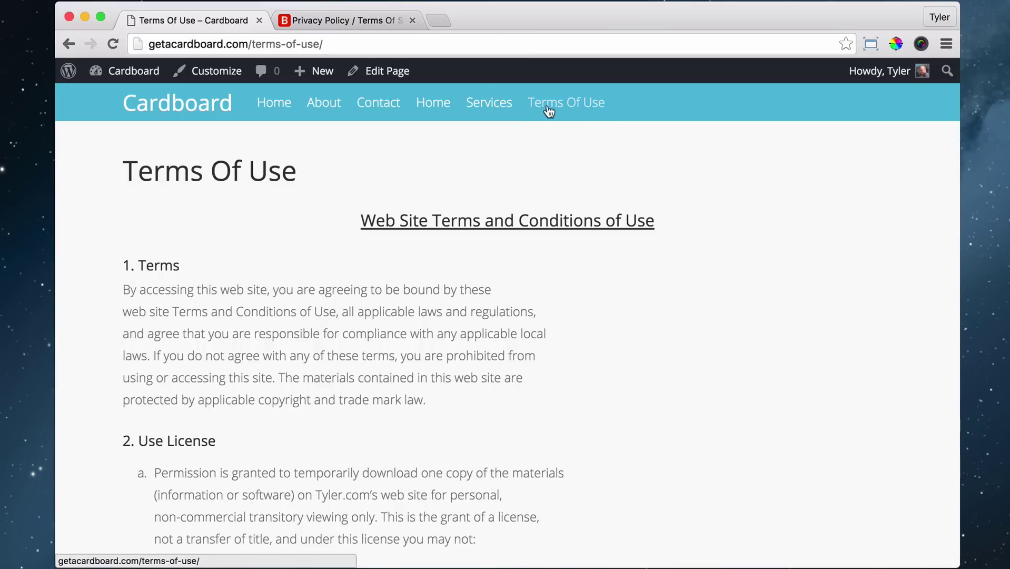
click(411, 20)
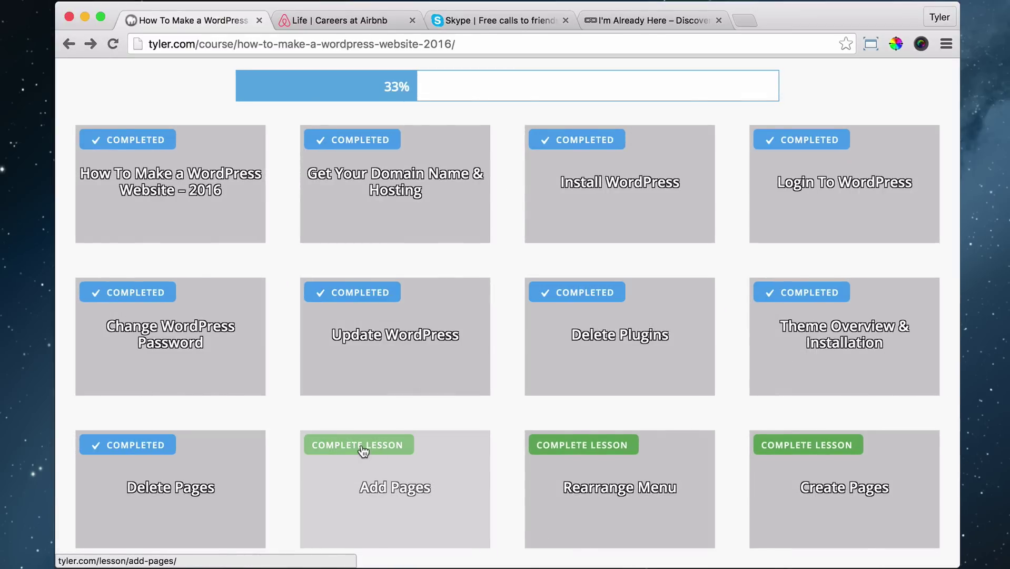
Mark the Add Pages lesson as complete on the course page.
click(364, 450)
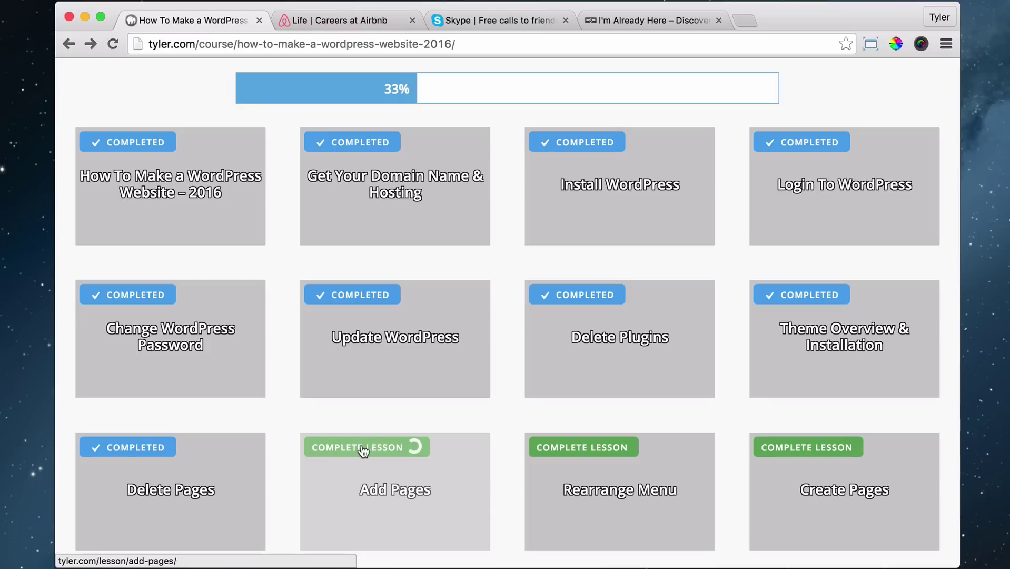